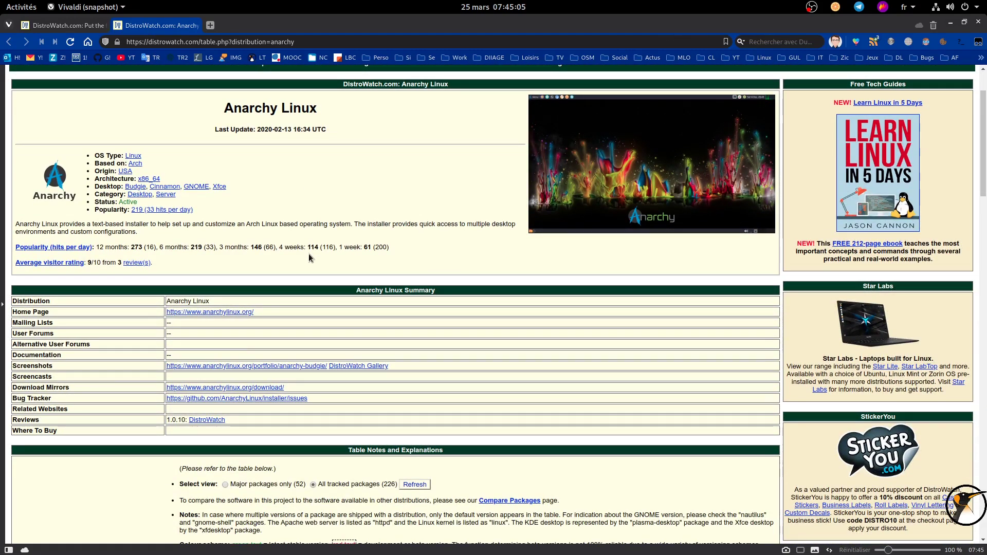
Step: Open the Anarchy Linux installer's GitHub releases page via its home and download pages
{"action": "scroll", "coordinate": [311, 258], "scroll_direction": "down", "scroll_amount": 5}
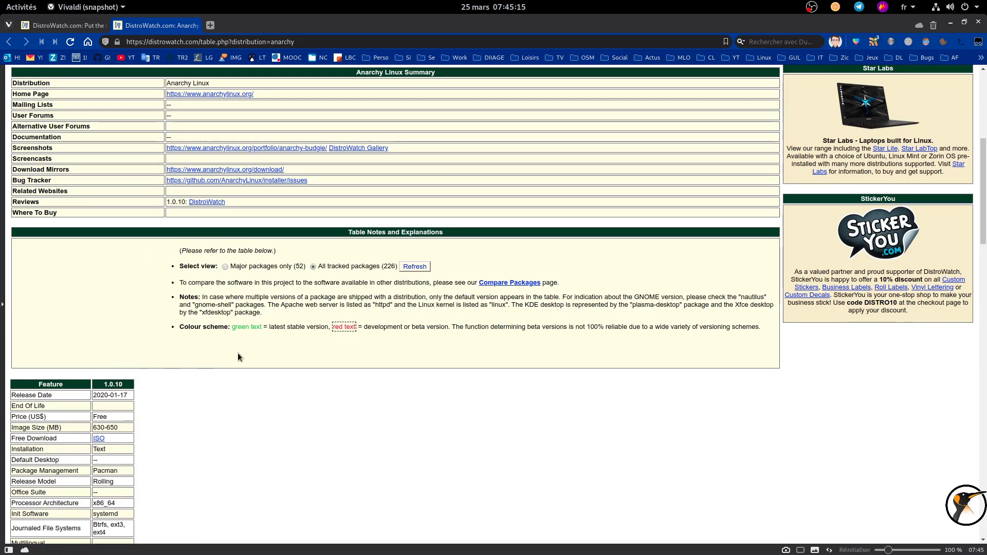
{"action": "scroll", "coordinate": [240, 219], "scroll_direction": "up", "scroll_amount": 3}
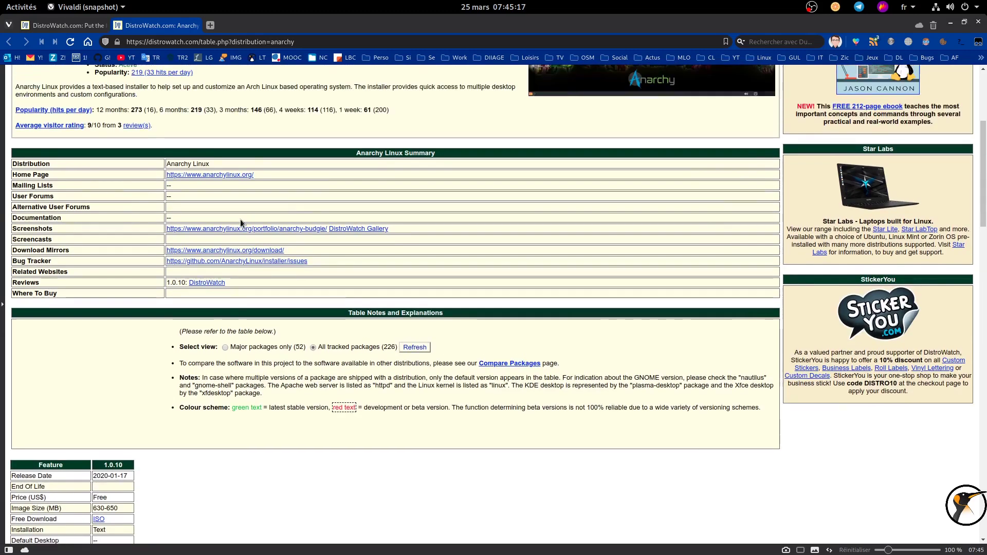
{"action": "scroll", "coordinate": [241, 216], "scroll_direction": "down", "scroll_amount": 7}
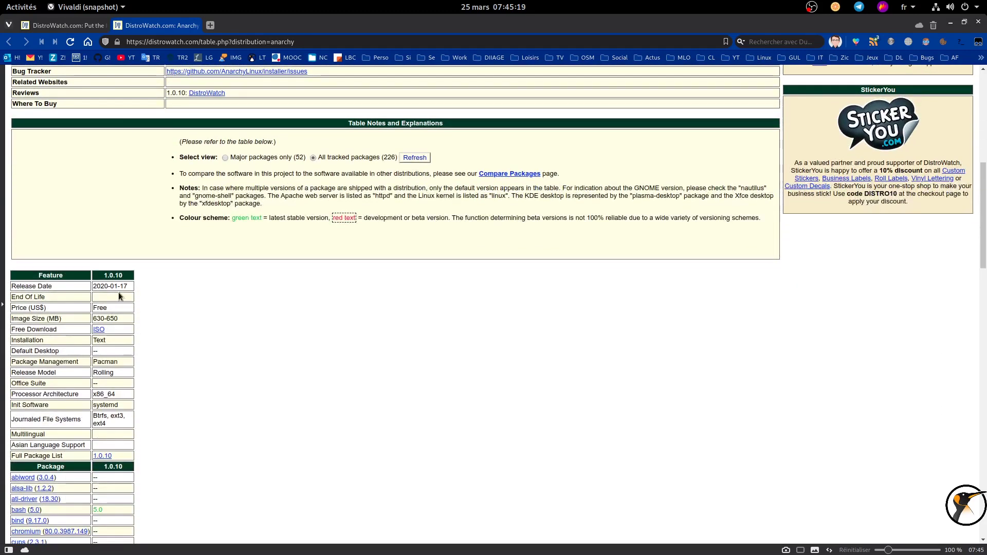
{"action": "scroll", "coordinate": [178, 211], "scroll_direction": "up", "scroll_amount": 15}
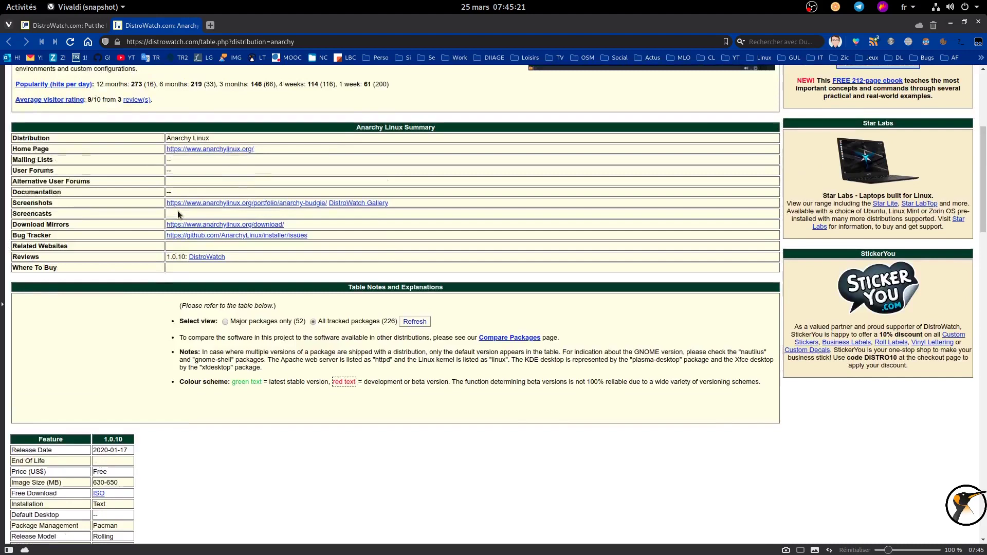
{"action": "left_click", "coordinate": [222, 393]}
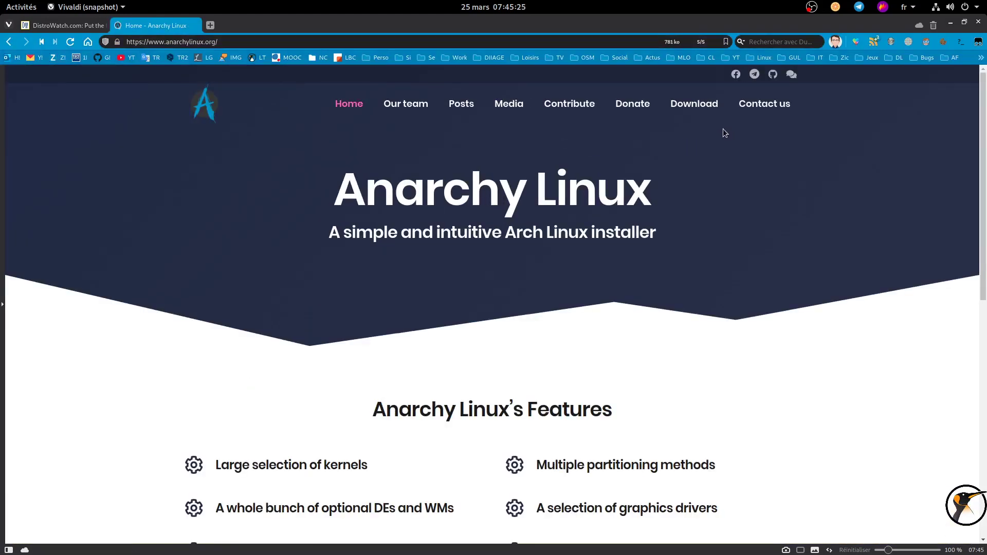
{"action": "left_click", "coordinate": [706, 107]}
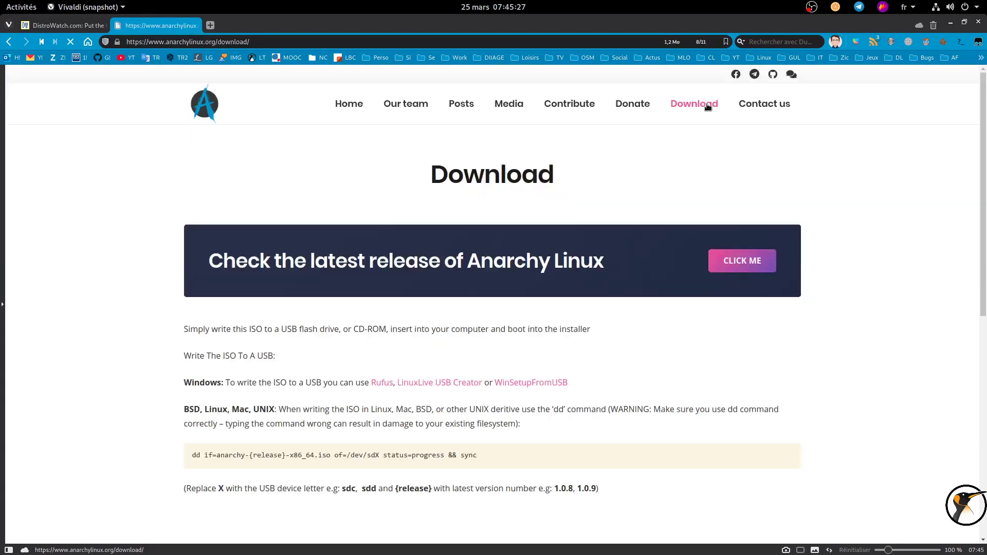
{"action": "left_click", "coordinate": [751, 255]}
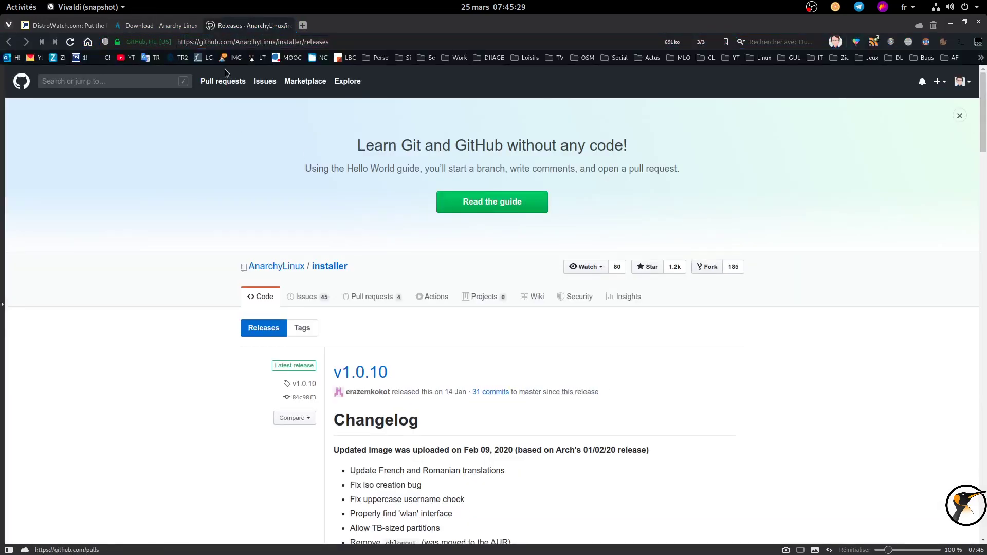
Step: Scroll to the release assets, minimize Vivaldi and launch VirtualBox
{"action": "scroll", "coordinate": [367, 178], "scroll_direction": "down", "scroll_amount": 4}
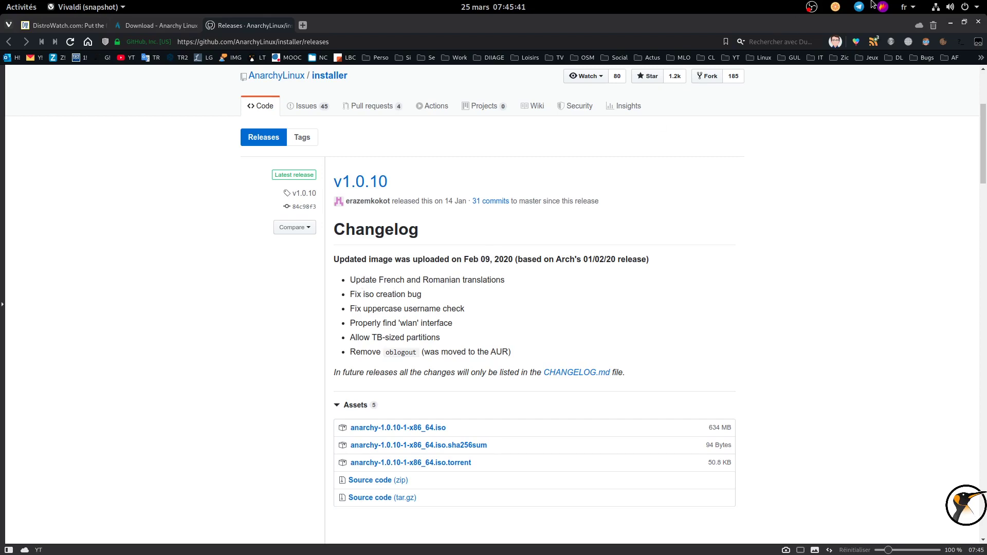
{"action": "left_click", "coordinate": [951, 23]}
{"action": "left_click", "coordinate": [521, 545]}
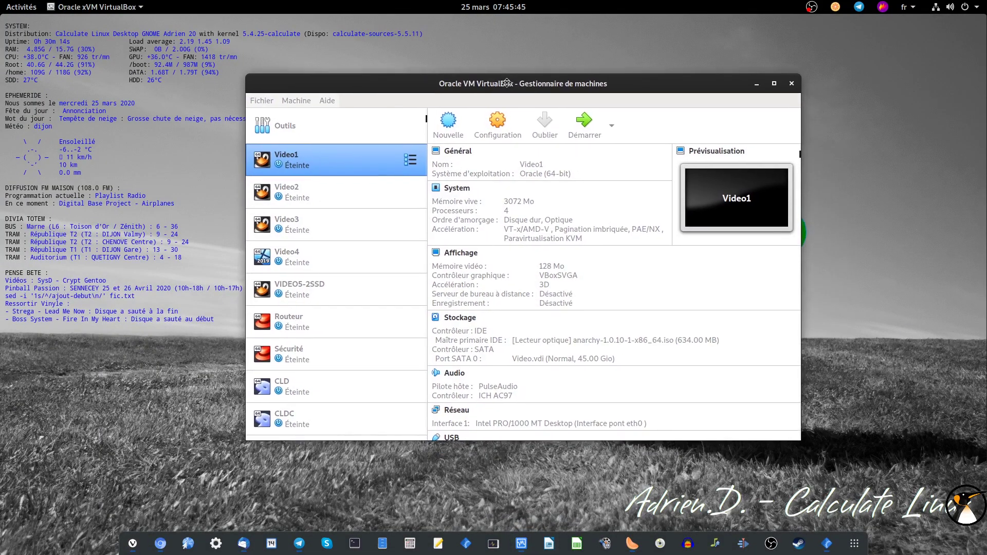
Step: Start the Video1 machine, scale its display to 200% and boot the Anarchy live system
{"action": "left_click", "coordinate": [583, 122]}
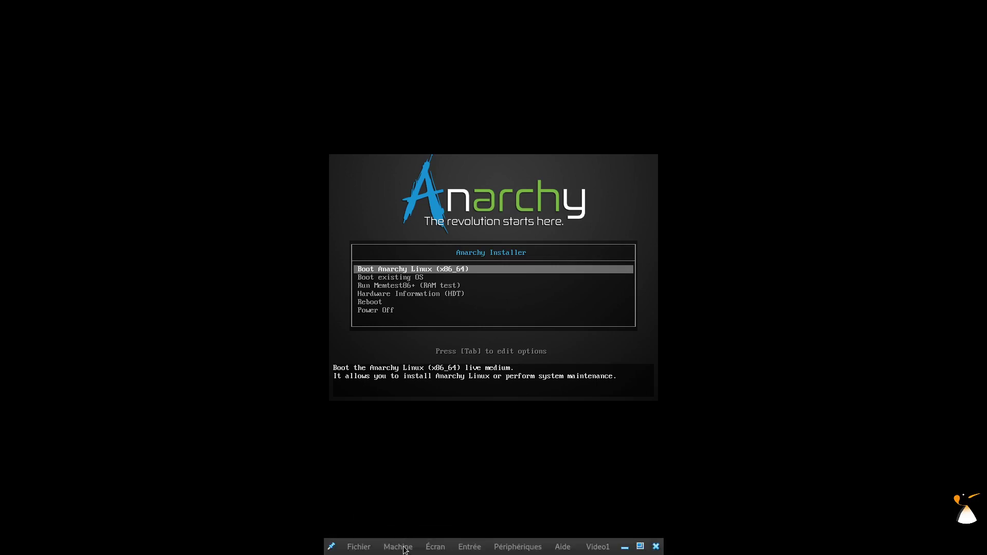
{"action": "left_click", "coordinate": [427, 548]}
{"action": "mouse_move", "coordinate": [427, 550]}
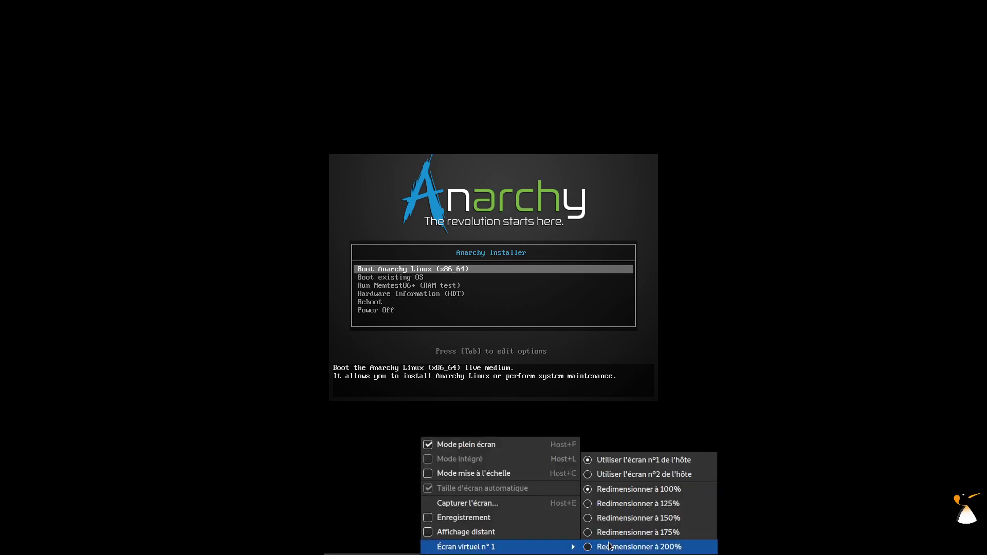
{"action": "left_click", "coordinate": [643, 547]}
{"action": "key", "text": "Return"}
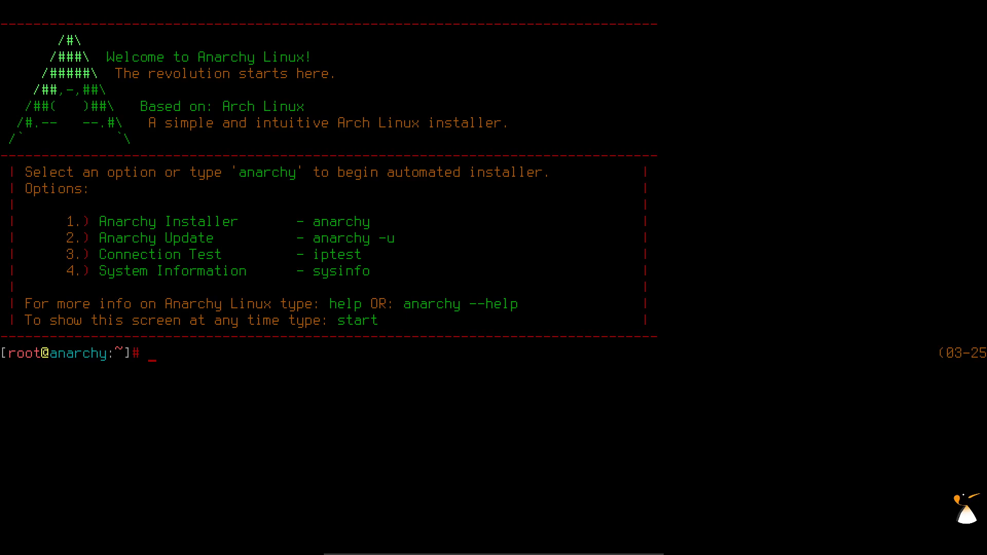
Step: Run 'anarchy -u' in the root shell to update the installer
{"action": "type", "text": "anarchy -u"}
{"action": "key", "text": "Return"}
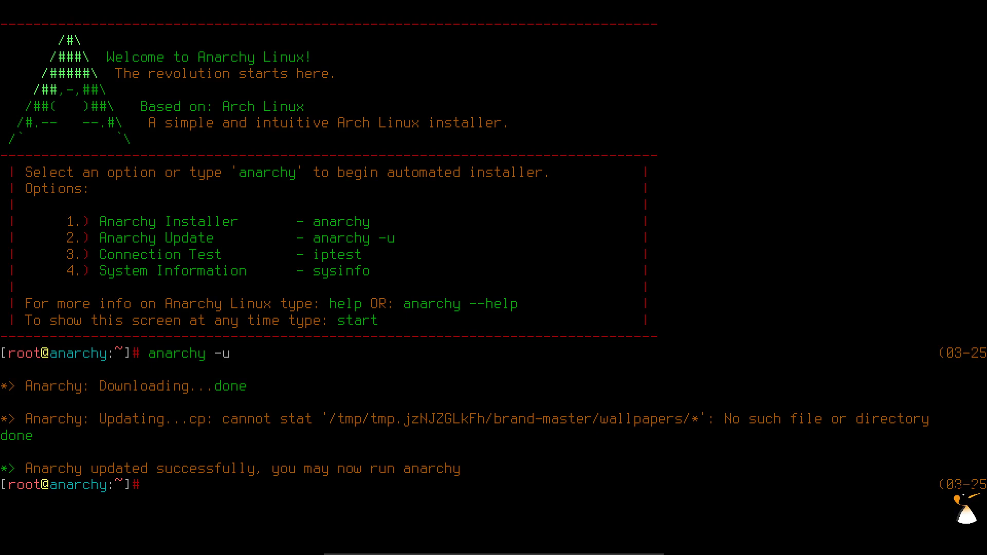
Step: Clear the stray text and recall the anarchy command without the -u option
{"action": "type", "text": "wertyuiop"}
{"action": "key", "text": "BackSpace"}
{"action": "key", "text": "BackSpace"}
{"action": "key", "text": "BackSpace"}
{"action": "key", "text": "BackSpace"}
{"action": "key", "text": "BackSpace"}
{"action": "key", "text": "BackSpace"}
{"action": "key", "text": "BackSpace"}
{"action": "key", "text": "BackSpace"}
{"action": "key", "text": "BackSpace"}
{"action": "key", "text": "BackSpace"}
{"action": "key", "text": "Up"}
{"action": "key", "text": "BackSpace"}
{"action": "key", "text": "BackSpace"}
{"action": "key", "text": "BackSpace"}
Step: Launch the installer windowed, choose French with the fr layout, and accept the installation prompt
{"action": "key", "text": "Return"}
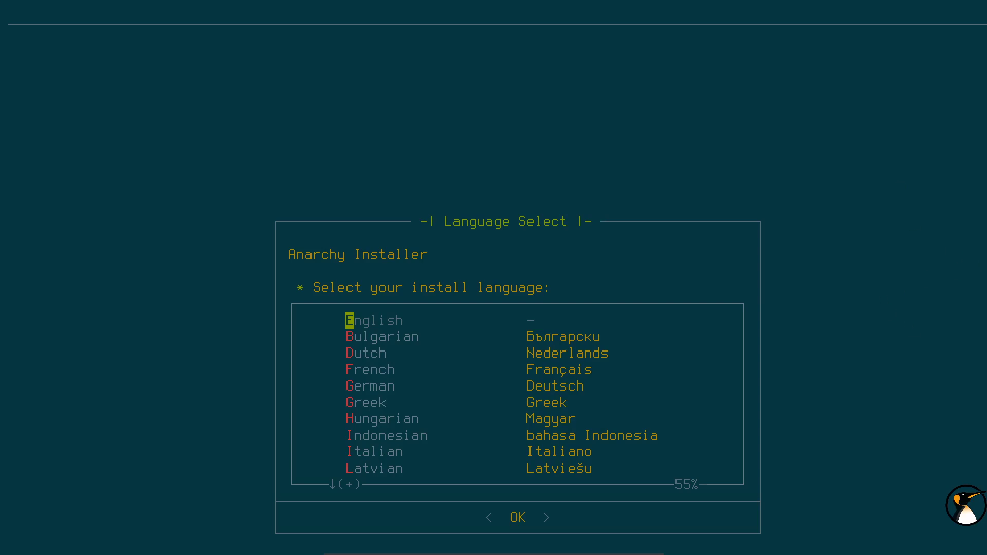
{"action": "key", "text": "ctrl+f"}
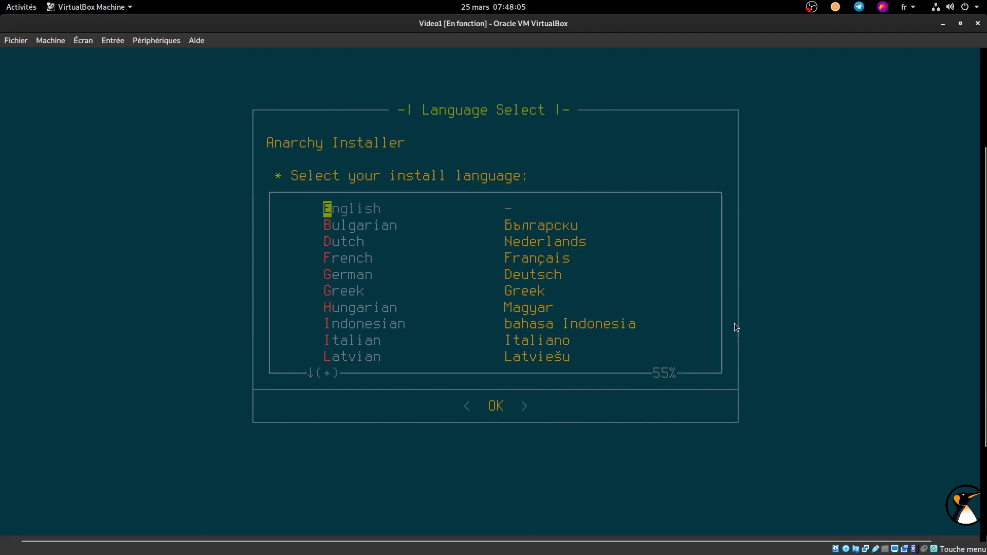
{"action": "key", "text": "Down"}
{"action": "key", "text": "Down"}
{"action": "key", "text": "Down"}
{"action": "key", "text": "Return"}
{"action": "key", "text": "Down"}
{"action": "key", "text": "Down"}
{"action": "key", "text": "Down"}
{"action": "key", "text": "Down"}
{"action": "key", "text": "Down"}
{"action": "key", "text": "Return"}
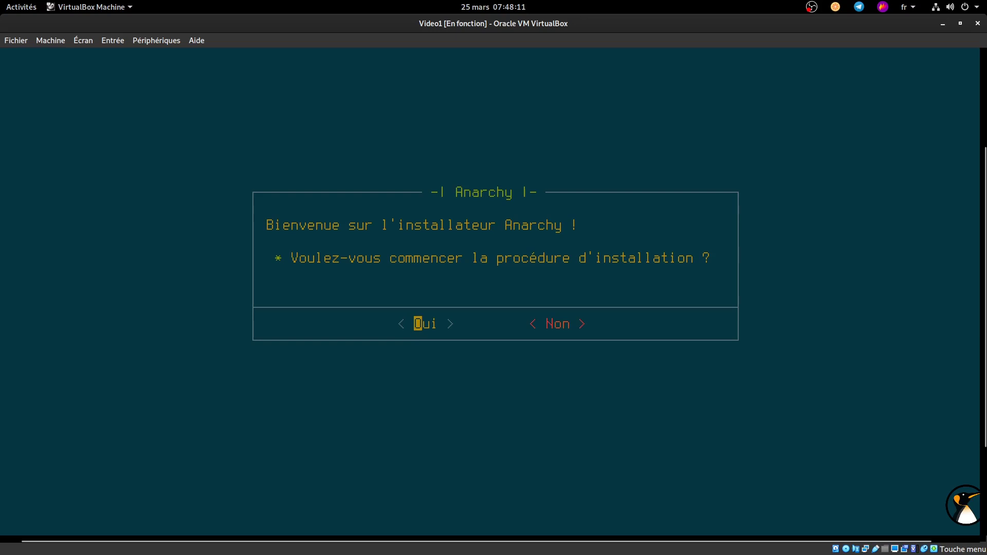
{"action": "key", "text": "Return"}
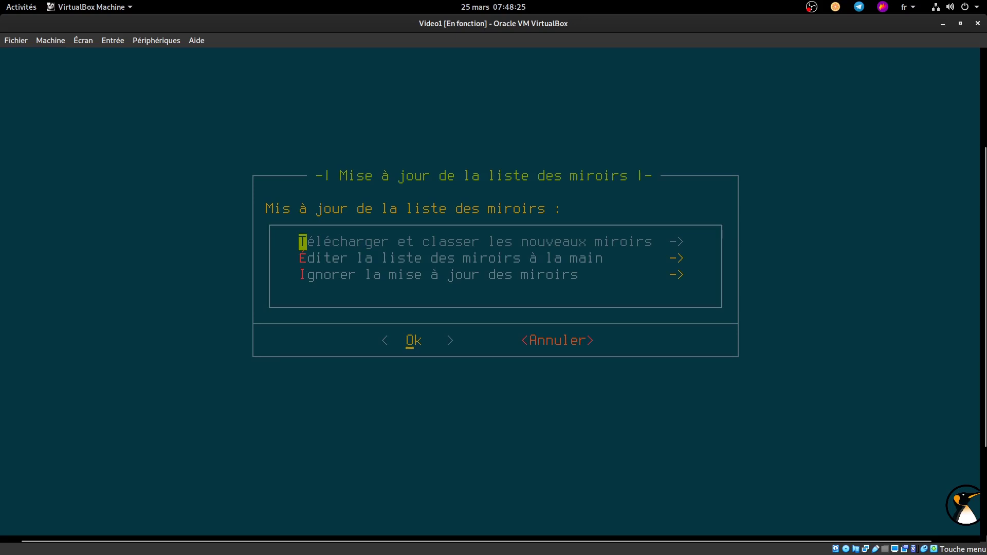
Step: Download and rank new mirrors for the DE country code
{"action": "key", "text": "Return"}
{"action": "key", "text": "Down"}
{"action": "key", "text": "Down"}
{"action": "key", "text": "Down"}
{"action": "key", "text": "Down"}
{"action": "key", "text": "Down"}
{"action": "key", "text": "Down"}
{"action": "key", "text": "Down"}
{"action": "key", "text": "Down"}
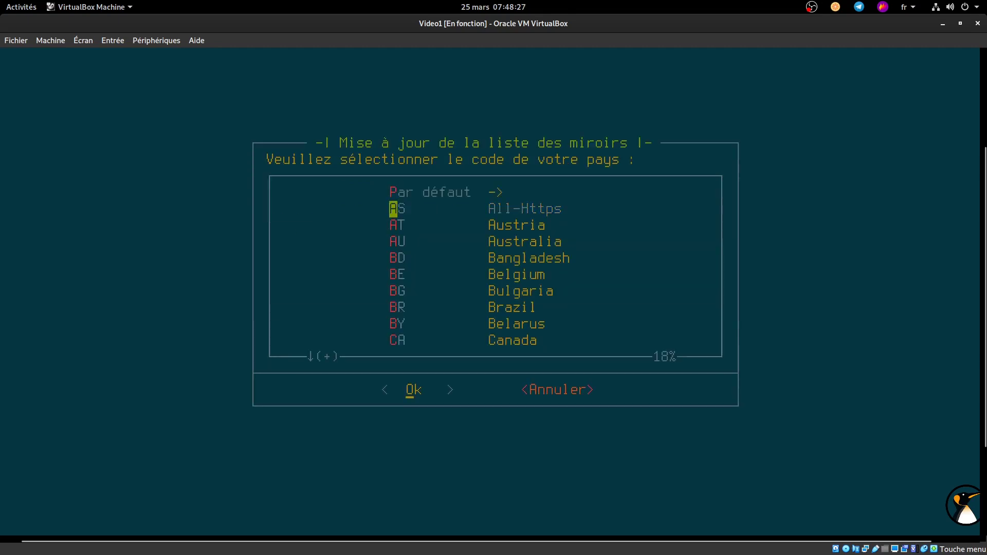
{"action": "key", "text": "Down"}
{"action": "key", "text": "Down"}
{"action": "key", "text": "Down"}
{"action": "key", "text": "Down"}
{"action": "key", "text": "Down"}
{"action": "key", "text": "Down"}
{"action": "key", "text": "Down"}
{"action": "key", "text": "Down"}
{"action": "key", "text": "Down"}
{"action": "key", "text": "Down"}
{"action": "key", "text": "Up"}
{"action": "key", "text": "Up"}
{"action": "key", "text": "Up"}
{"action": "key", "text": "Up"}
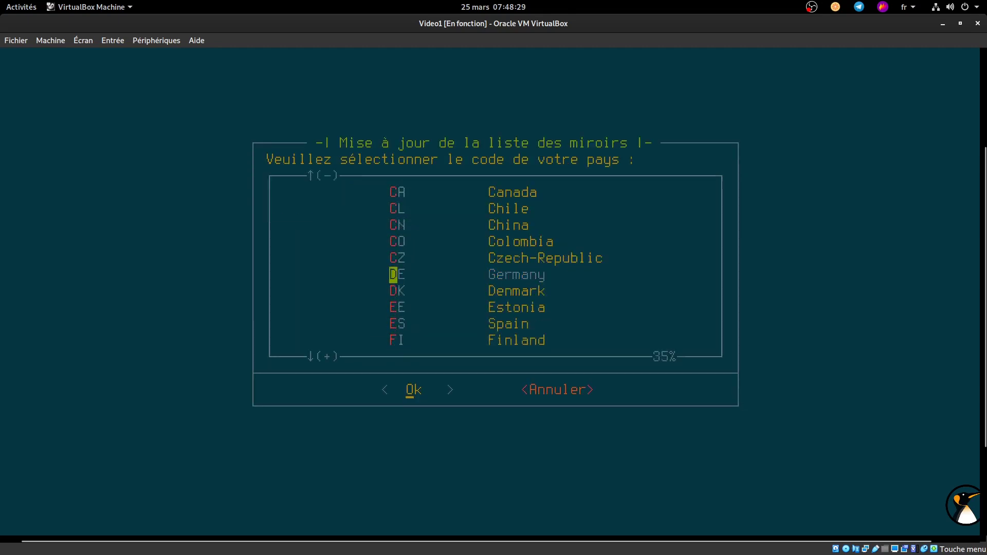
{"action": "key", "text": "Return"}
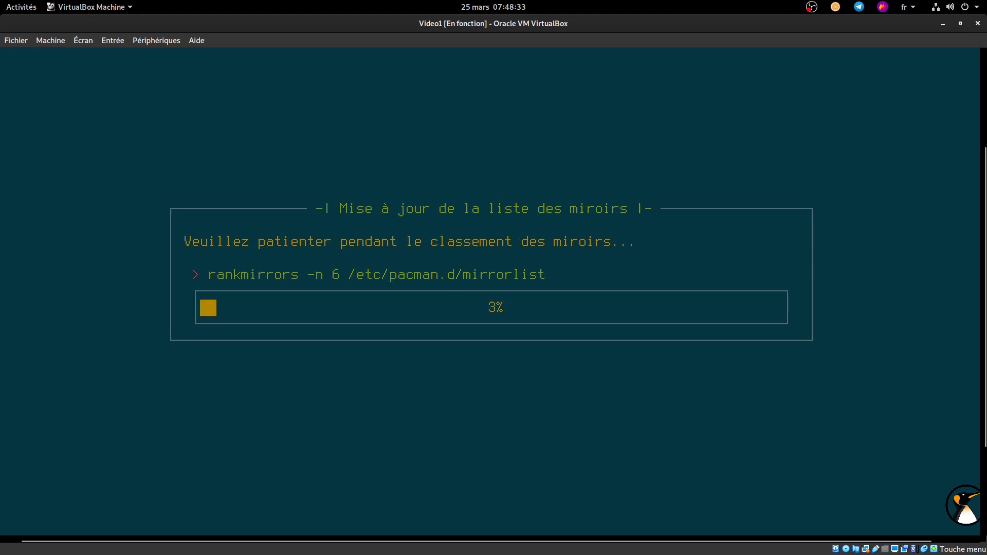
Step: Switch the VM to full screen, then back to windowed display
{"action": "key", "text": "Control_R+f"}
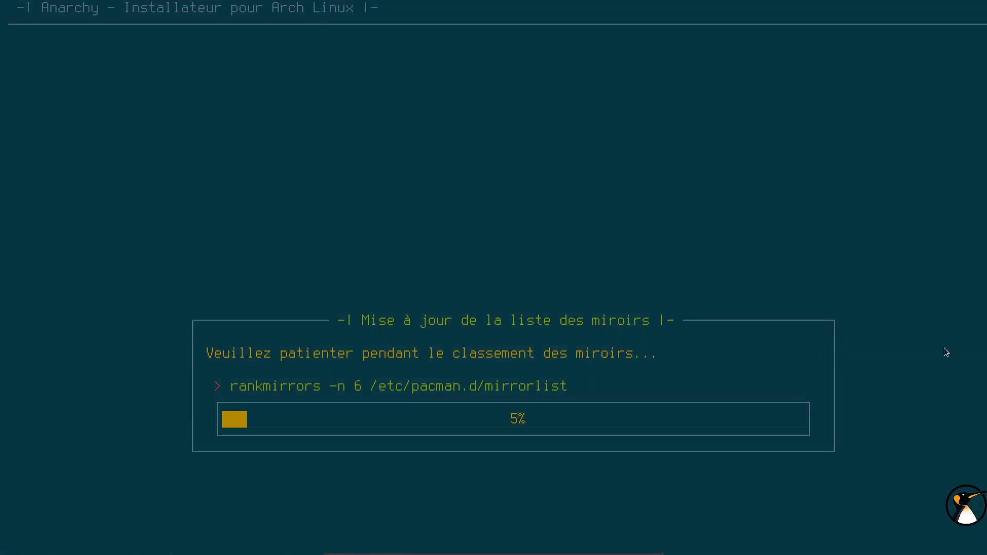
{"action": "mouse_move", "coordinate": [874, 554]}
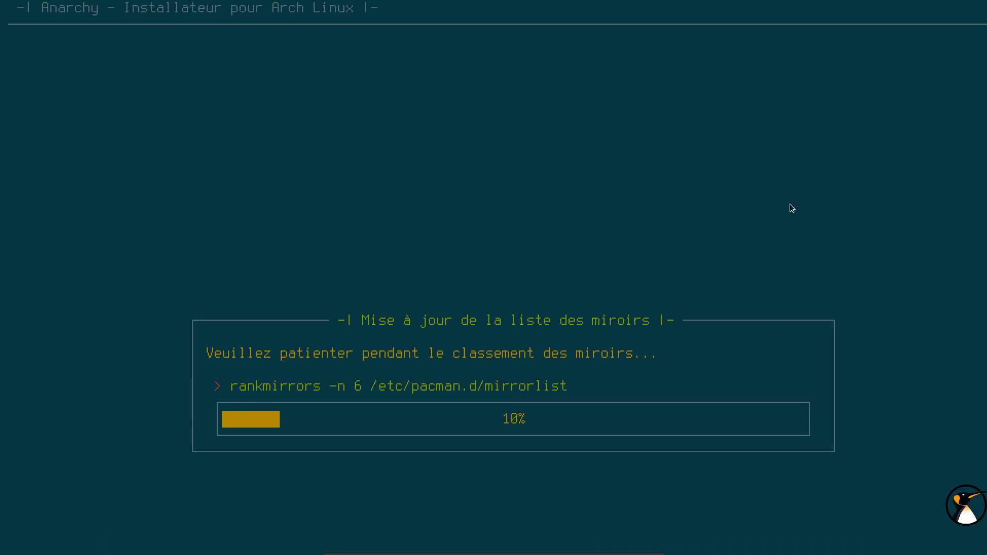
{"action": "mouse_move", "coordinate": [492, 553]}
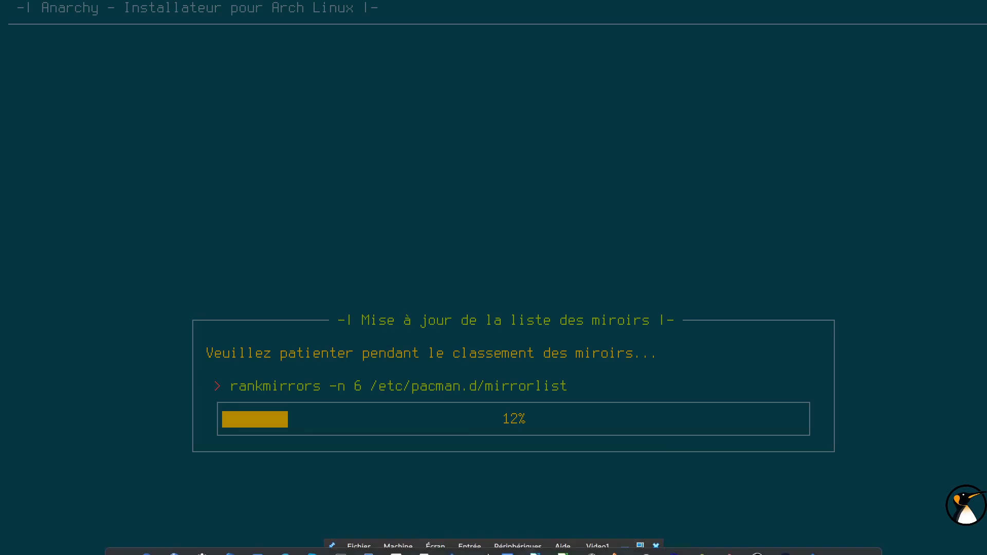
{"action": "left_click", "coordinate": [437, 548]}
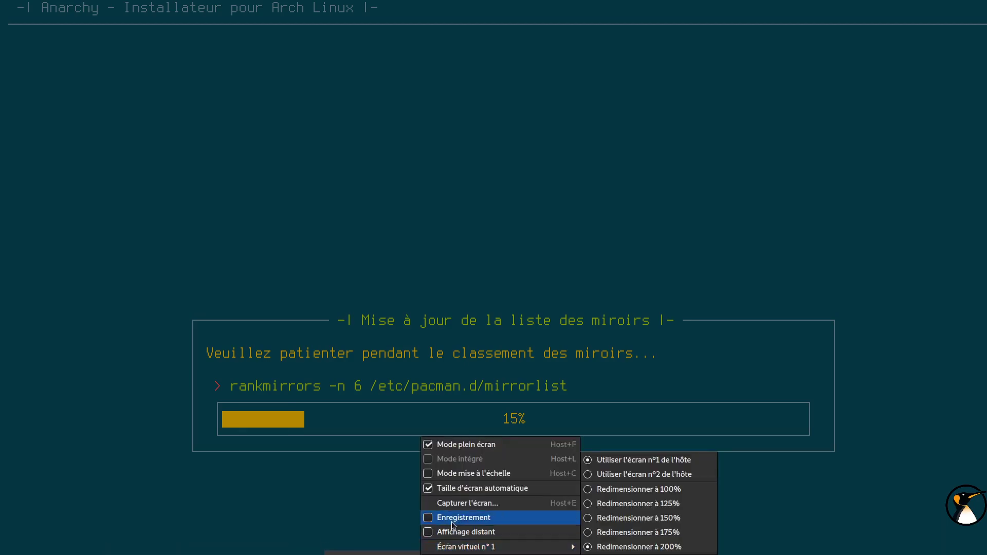
{"action": "left_click", "coordinate": [488, 444]}
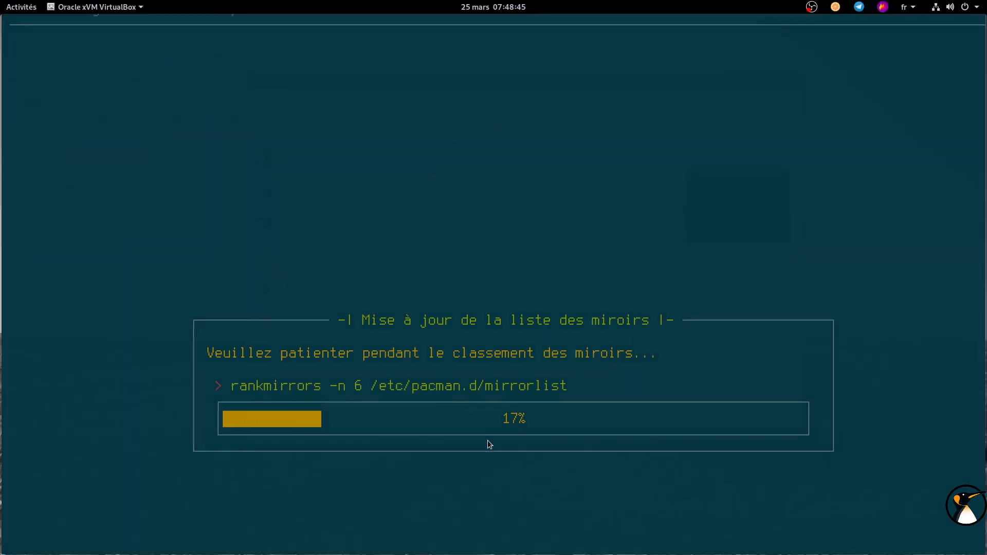
{"action": "left_click_drag", "start_coordinate": [983, 184], "coordinate": [980, 288]}
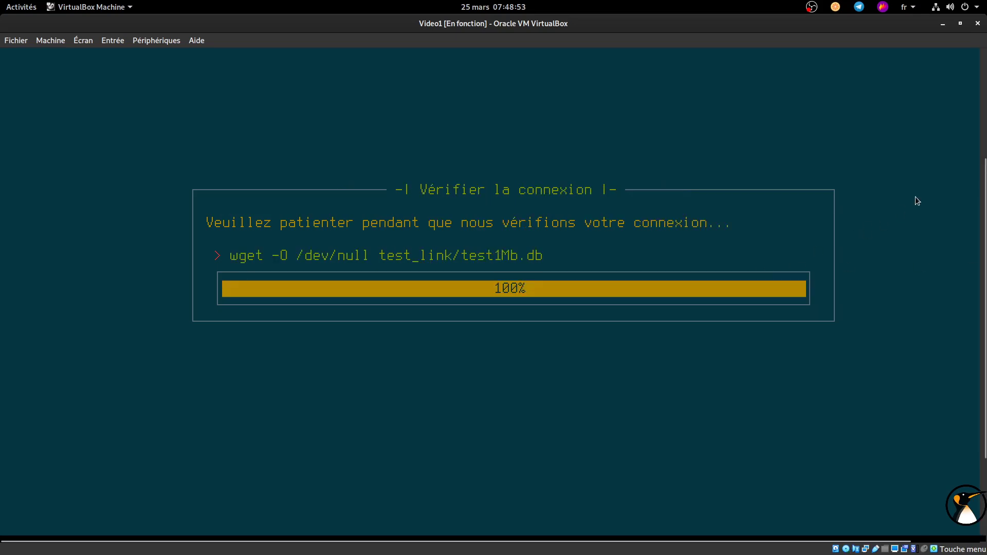
Step: Set the locale to fr_FR and the timezone to a European city
{"action": "key", "text": "Down"}
{"action": "key", "text": "Down"}
{"action": "key", "text": "Down"}
{"action": "key", "text": "Down"}
{"action": "key", "text": "Down"}
{"action": "key", "text": "Return"}
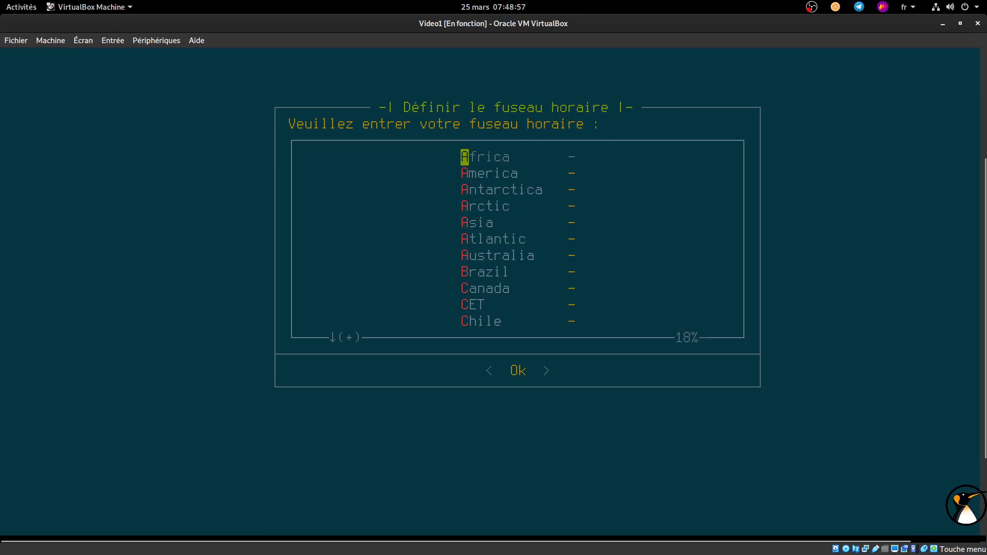
{"action": "key", "text": "Down"}
{"action": "key", "text": "Down"}
{"action": "key", "text": "Down"}
{"action": "key", "text": "Down"}
{"action": "key", "text": "Down"}
{"action": "key", "text": "Down"}
{"action": "key", "text": "Down"}
{"action": "key", "text": "Down"}
{"action": "key", "text": "Down"}
{"action": "key", "text": "Down"}
{"action": "key", "text": "Down"}
{"action": "key", "text": "Down"}
{"action": "key", "text": "Down"}
{"action": "key", "text": "Down"}
{"action": "key", "text": "Down"}
{"action": "key", "text": "Down"}
{"action": "key", "text": "Down"}
{"action": "key", "text": "Down"}
{"action": "key", "text": "Return"}
{"action": "key", "text": "Down"}
{"action": "key", "text": "Down"}
{"action": "key", "text": "Down"}
{"action": "key", "text": "Down"}
{"action": "key", "text": "Down"}
{"action": "key", "text": "Down"}
{"action": "key", "text": "Down"}
{"action": "key", "text": "Down"}
{"action": "key", "text": "Down"}
{"action": "key", "text": "Down"}
{"action": "key", "text": "Down"}
{"action": "key", "text": "Down"}
{"action": "key", "text": "Down"}
{"action": "key", "text": "Down"}
{"action": "key", "text": "Down"}
{"action": "key", "text": "Down"}
{"action": "key", "text": "Down"}
{"action": "key", "text": "Down"}
{"action": "key", "text": "Down"}
{"action": "key", "text": "Down"}
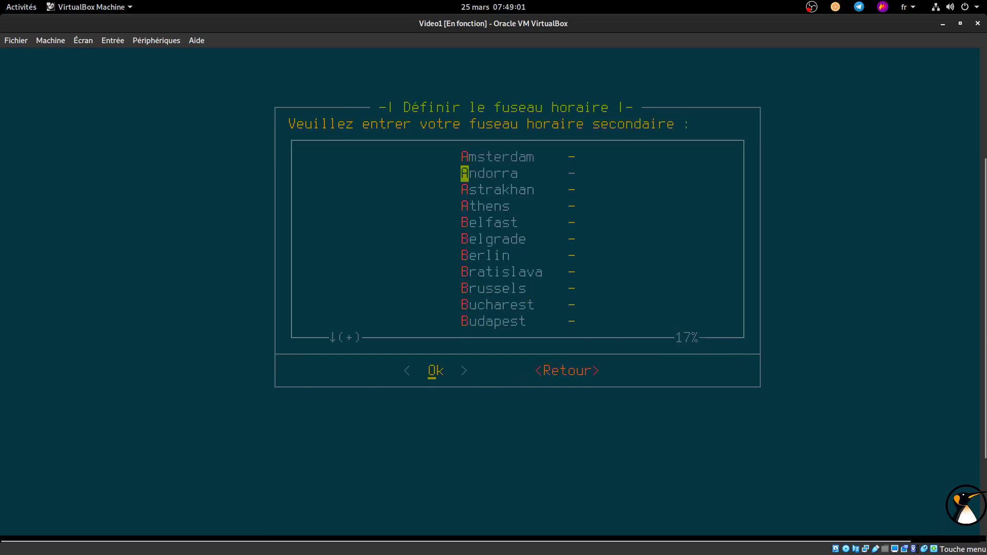
{"action": "key", "text": "Down"}
{"action": "key", "text": "Down"}
{"action": "key", "text": "Down"}
{"action": "key", "text": "Down"}
{"action": "key", "text": "Down"}
{"action": "key", "text": "Down"}
{"action": "key", "text": "Down"}
{"action": "key", "text": "Down"}
{"action": "key", "text": "Down"}
{"action": "key", "text": "Down"}
{"action": "key", "text": "Down"}
{"action": "key", "text": "Down"}
{"action": "key", "text": "Down"}
{"action": "key", "text": "Down"}
{"action": "key", "text": "Down"}
{"action": "key", "text": "Down"}
{"action": "key", "text": "Down"}
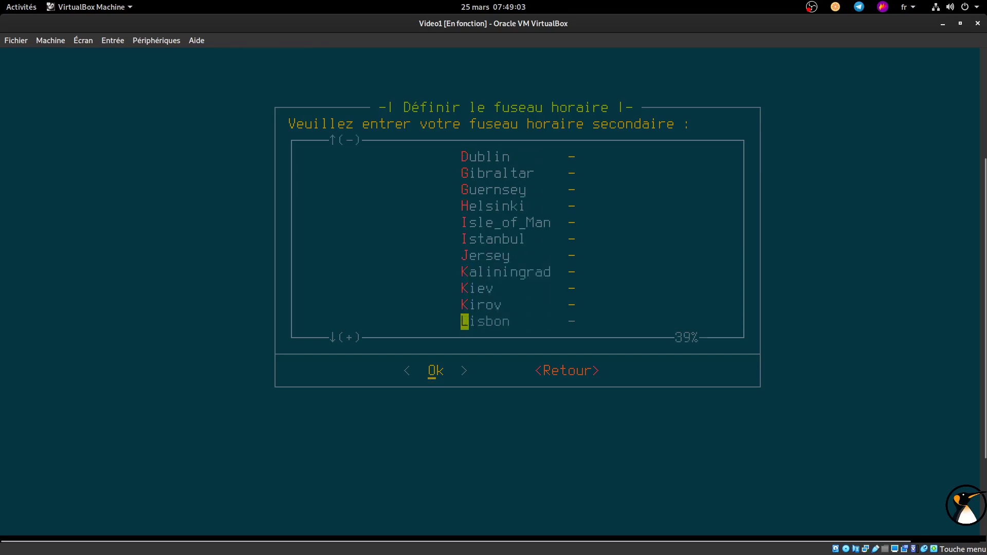
{"action": "key", "text": "Return"}
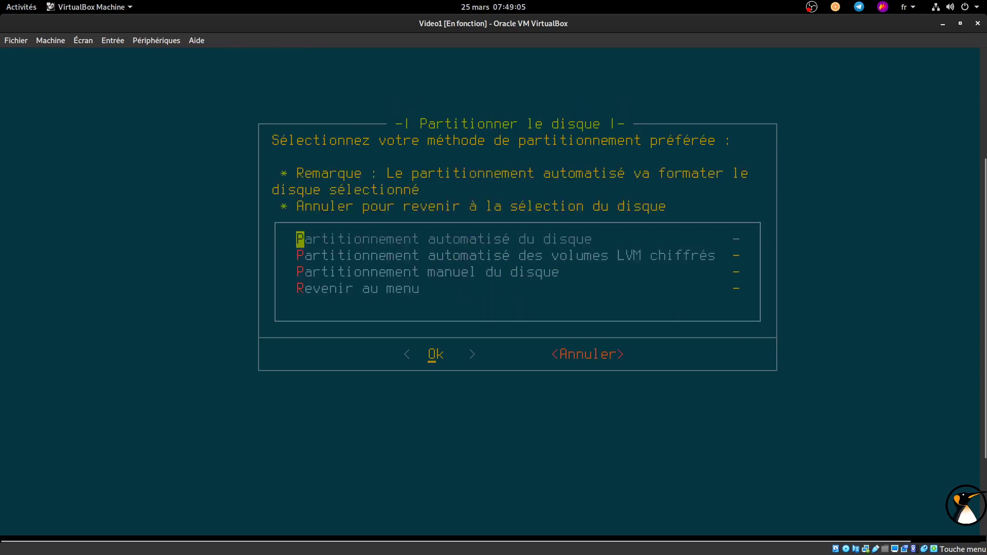
Step: Auto-partition sda as ext4 with 512M swap, no GPT, and save to format
{"action": "key", "text": "Return"}
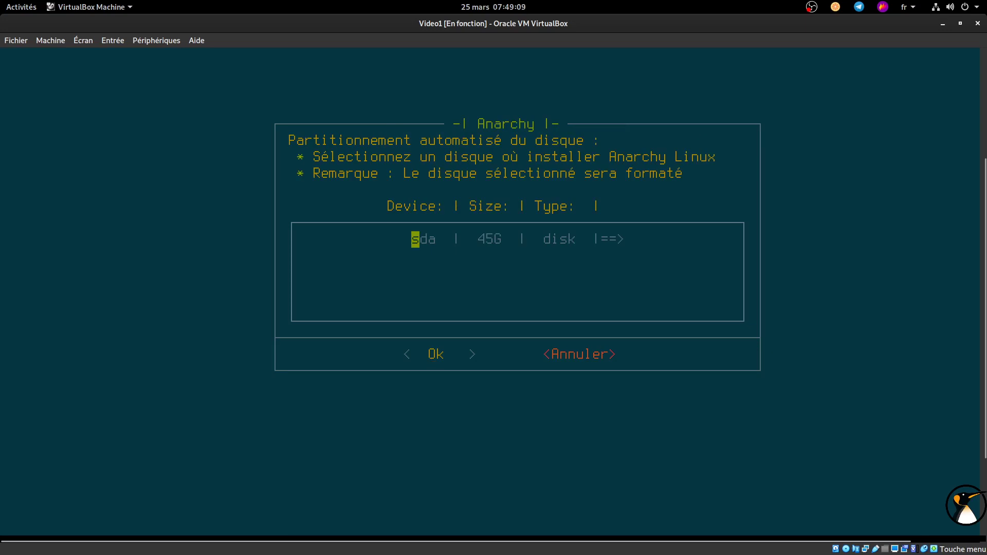
{"action": "key", "text": "Return"}
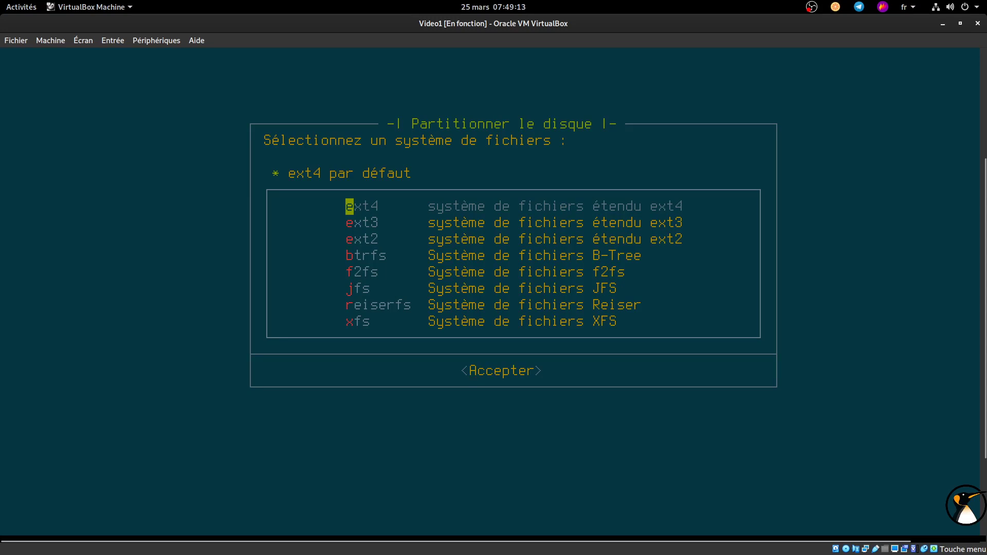
{"action": "key", "text": "Return"}
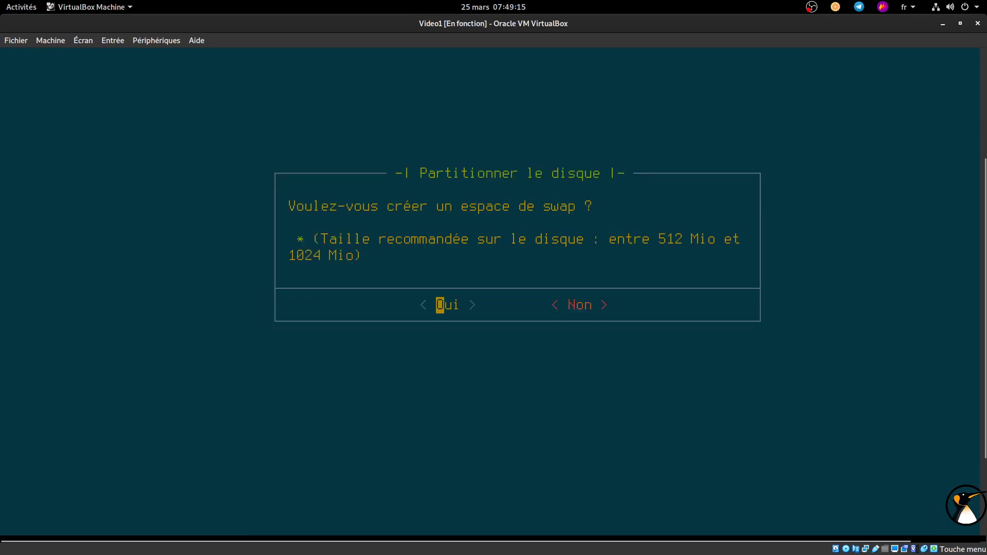
{"action": "key", "text": "Return"}
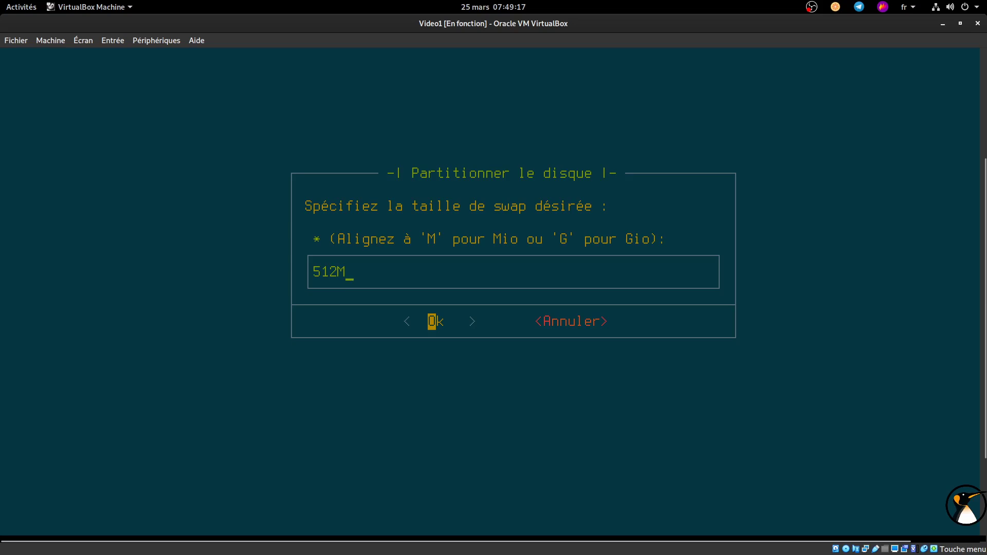
{"action": "key", "text": "Return"}
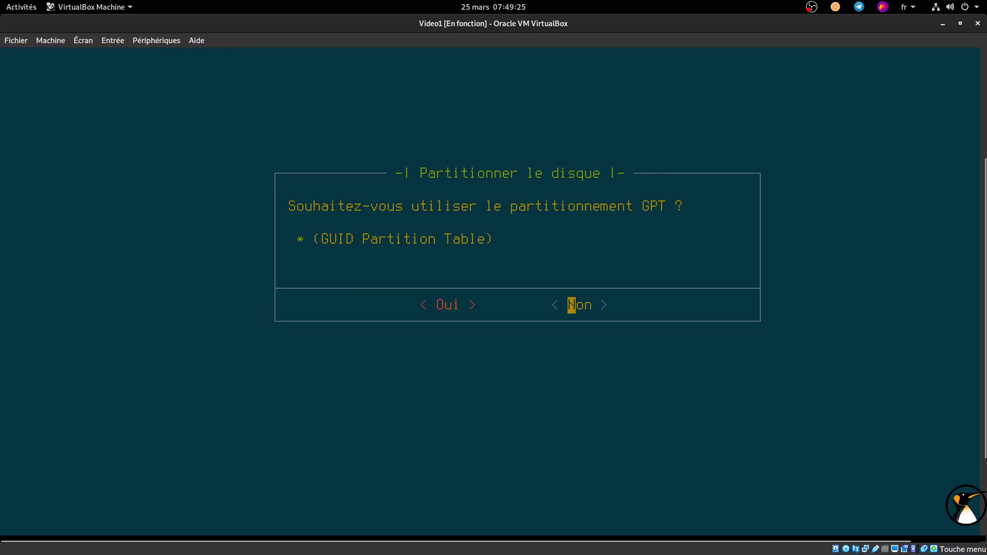
{"action": "key", "text": "Return"}
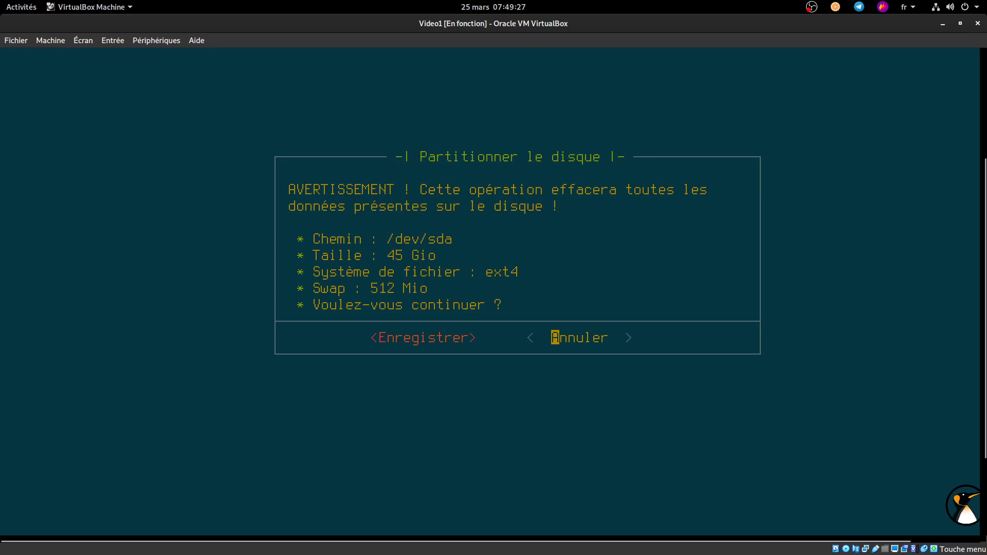
{"action": "key", "text": "Left"}
{"action": "key", "text": "Return"}
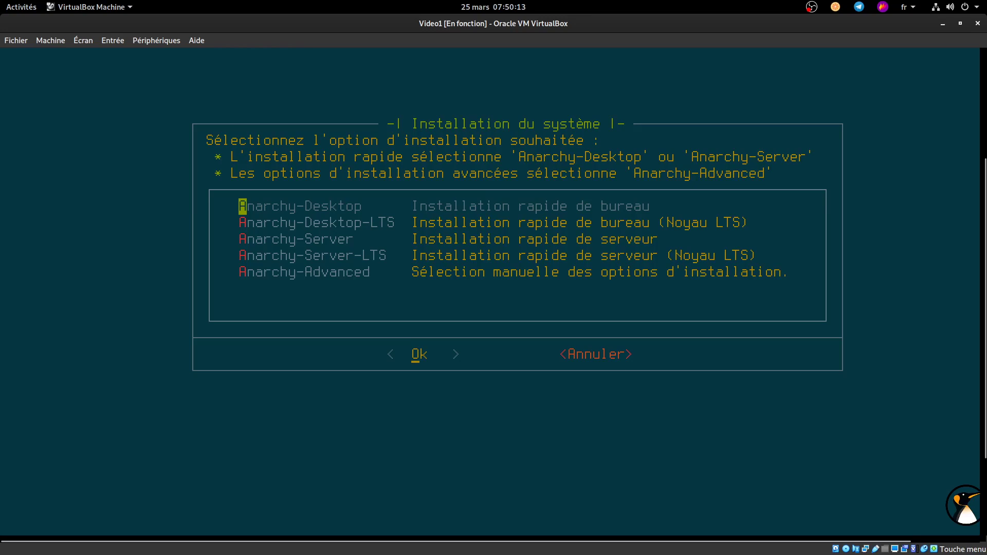
Step: Look over the Desktop, Desktop-LTS and Server options, then pick Anarchy-Advanced
{"action": "key", "text": "Down"}
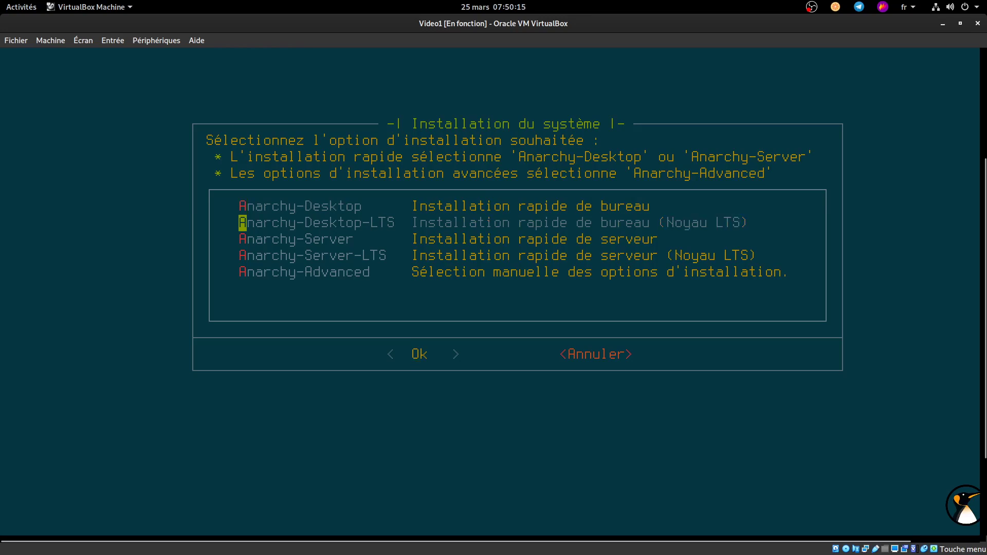
{"action": "key", "text": "Down"}
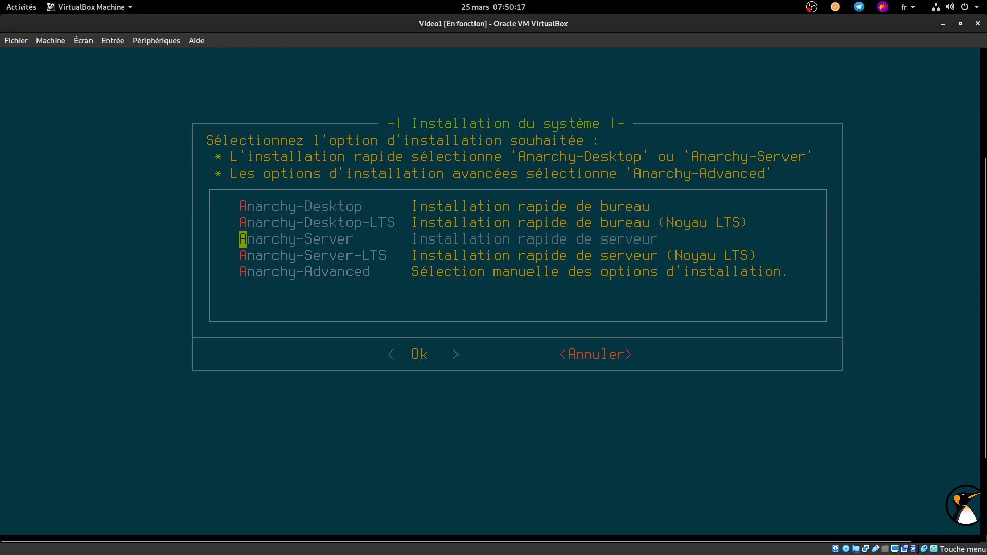
{"action": "key", "text": "Down"}
{"action": "key", "text": "Down"}
{"action": "key", "text": "Up"}
{"action": "key", "text": "Up"}
{"action": "key", "text": "Down"}
{"action": "key", "text": "Up"}
{"action": "key", "text": "Down"}
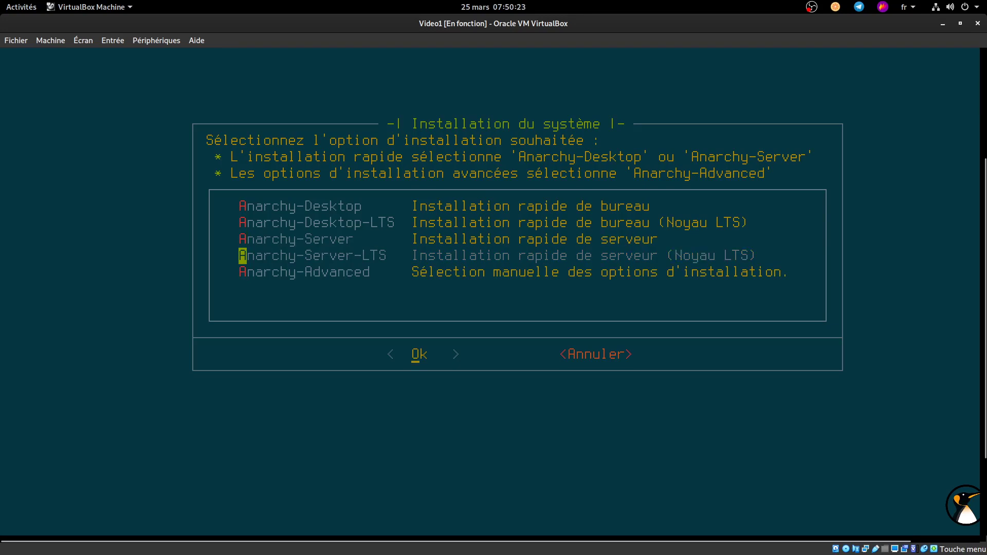
{"action": "key", "text": "Up"}
{"action": "key", "text": "Up"}
{"action": "key", "text": "Up"}
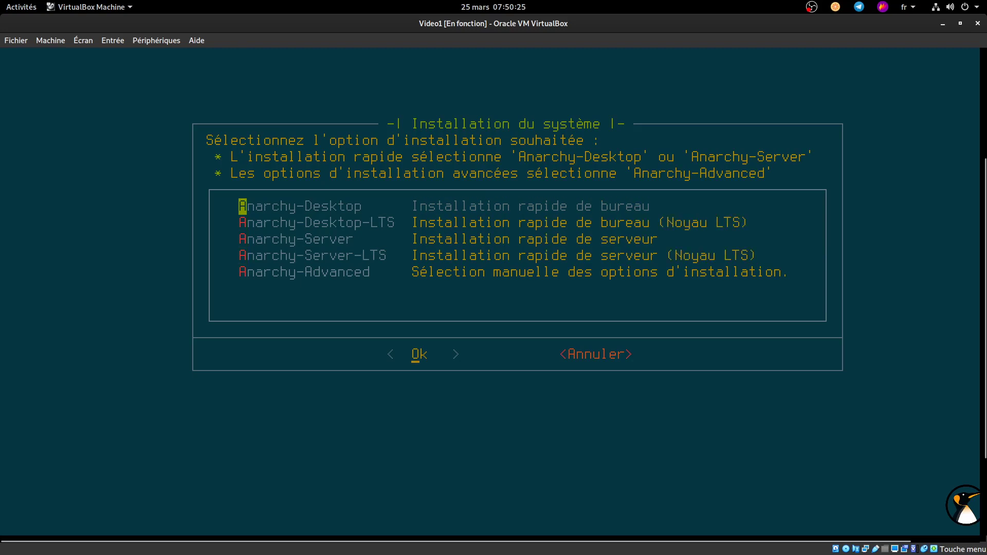
{"action": "key", "text": "Down"}
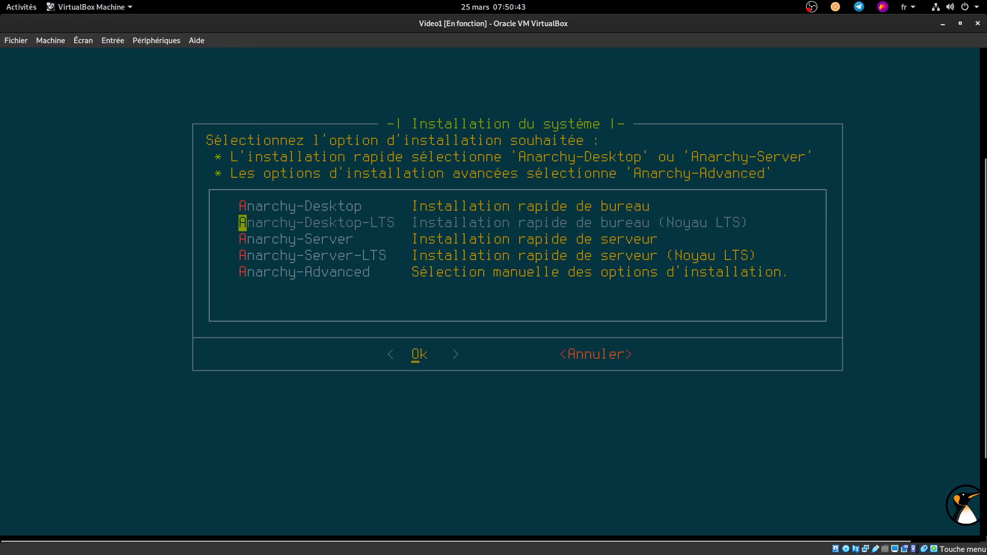
{"action": "key", "text": "Down"}
{"action": "key", "text": "Down"}
{"action": "key", "text": "Down"}
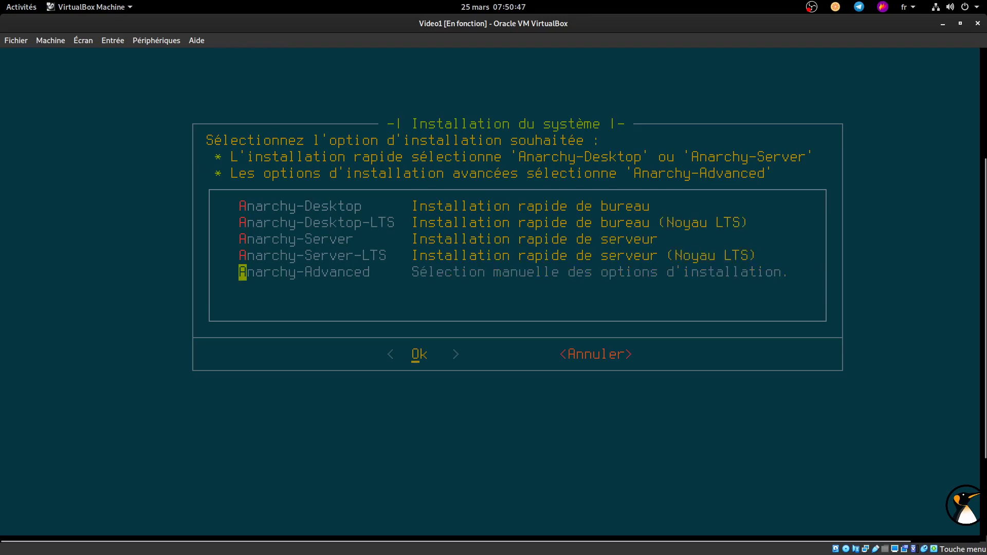
{"action": "key", "text": "Return"}
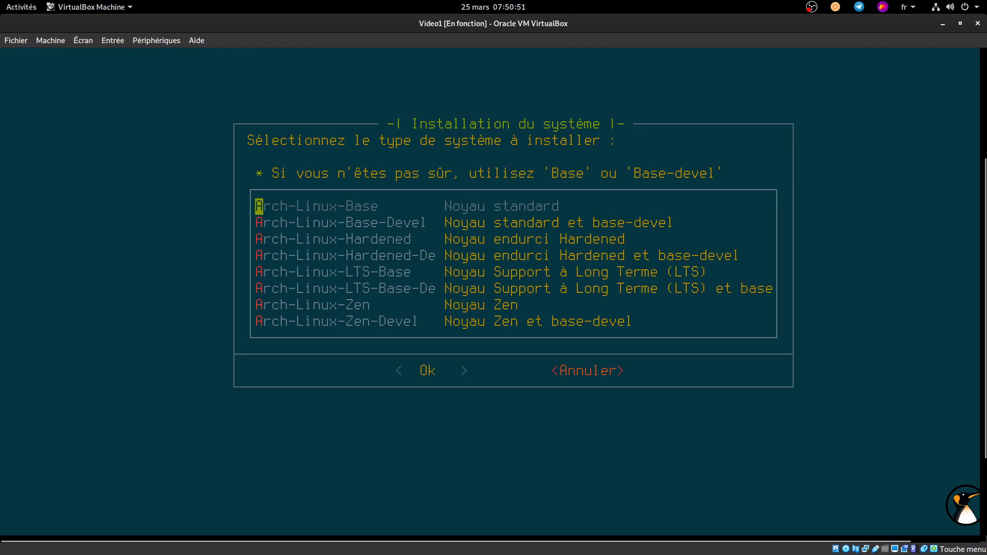
Step: Choose Arch-Linux-LTS-Base-Devel as the system type after browsing the kernels
{"action": "key", "text": "Down"}
{"action": "key", "text": "Up"}
{"action": "key", "text": "Down"}
{"action": "key", "text": "Down"}
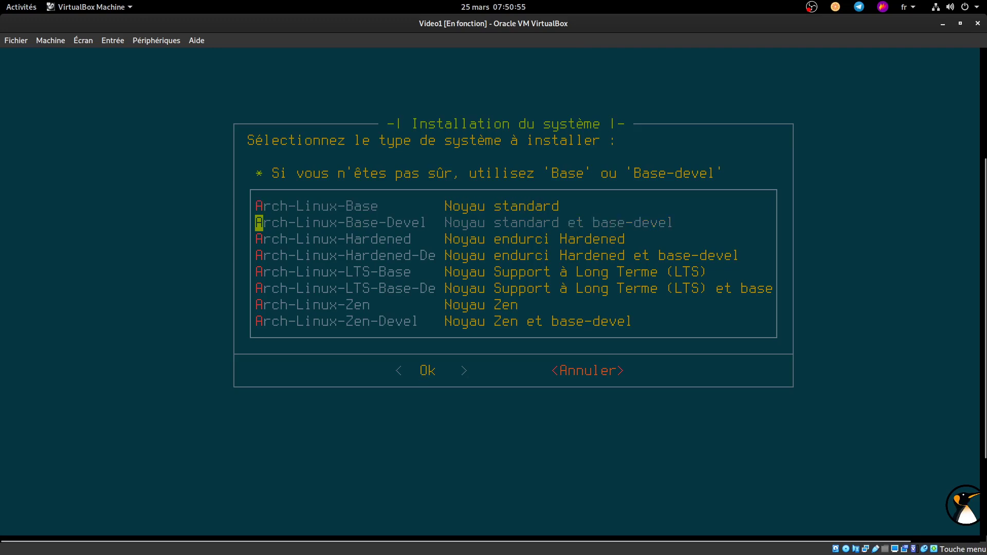
{"action": "key", "text": "Down"}
{"action": "key", "text": "Up"}
{"action": "key", "text": "Down"}
{"action": "key", "text": "Down"}
{"action": "key", "text": "Down"}
{"action": "key", "text": "Down"}
{"action": "key", "text": "Down"}
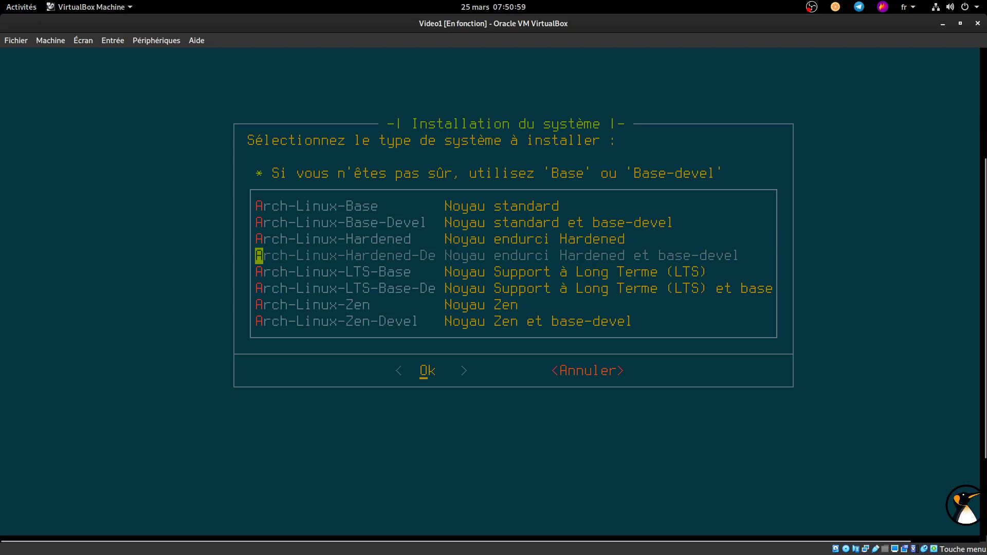
{"action": "key", "text": "Up"}
{"action": "key", "text": "Up"}
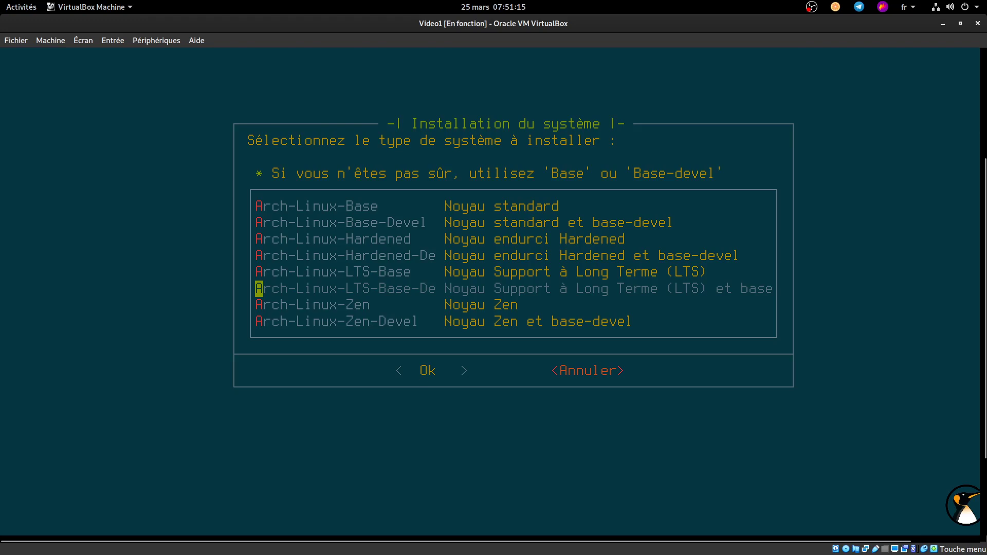
{"action": "key", "text": "Return"}
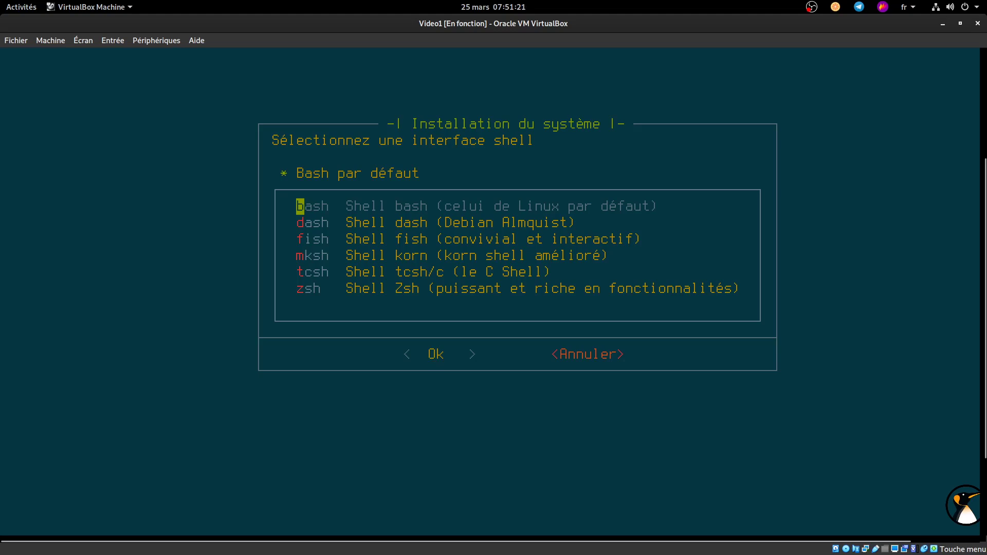
Step: Keep bash as the shell and grub as the bootloader, and choose networkmanager
{"action": "key", "text": "Down"}
{"action": "key", "text": "Down"}
{"action": "key", "text": "Down"}
{"action": "key", "text": "Down"}
{"action": "key", "text": "Down"}
{"action": "key", "text": "Up"}
{"action": "key", "text": "Up"}
{"action": "key", "text": "Up"}
{"action": "key", "text": "Up"}
{"action": "key", "text": "Up"}
{"action": "key", "text": "Return"}
{"action": "key", "text": "Down"}
{"action": "key", "text": "Down"}
{"action": "key", "text": "Up"}
{"action": "key", "text": "Up"}
{"action": "key", "text": "Return"}
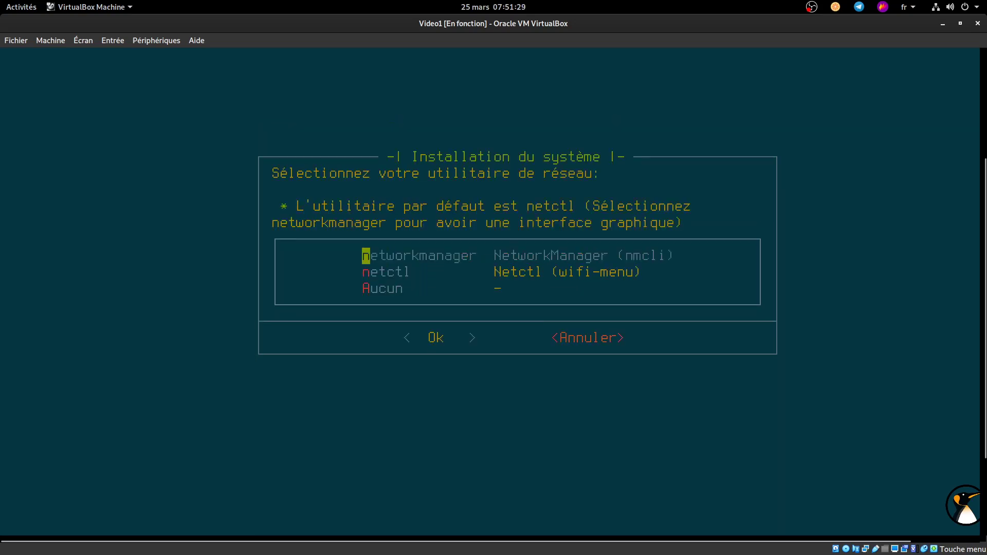
{"action": "key", "text": "Down"}
{"action": "key", "text": "Down"}
{"action": "key", "text": "Up"}
{"action": "key", "text": "Up"}
{"action": "key", "text": "Return"}
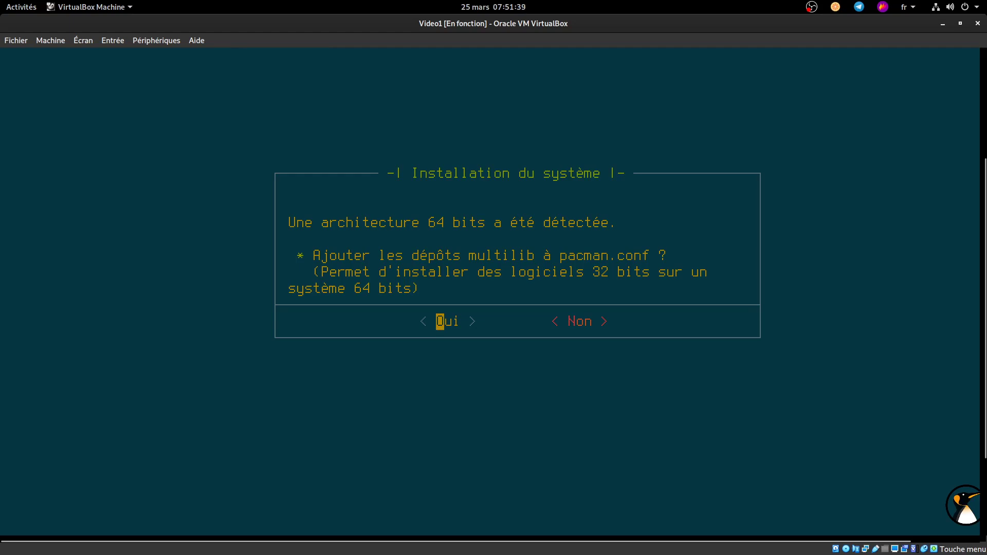
Step: Enable multilib and DHCP at boot; decline the network utilities and os-prober
{"action": "key", "text": "Return"}
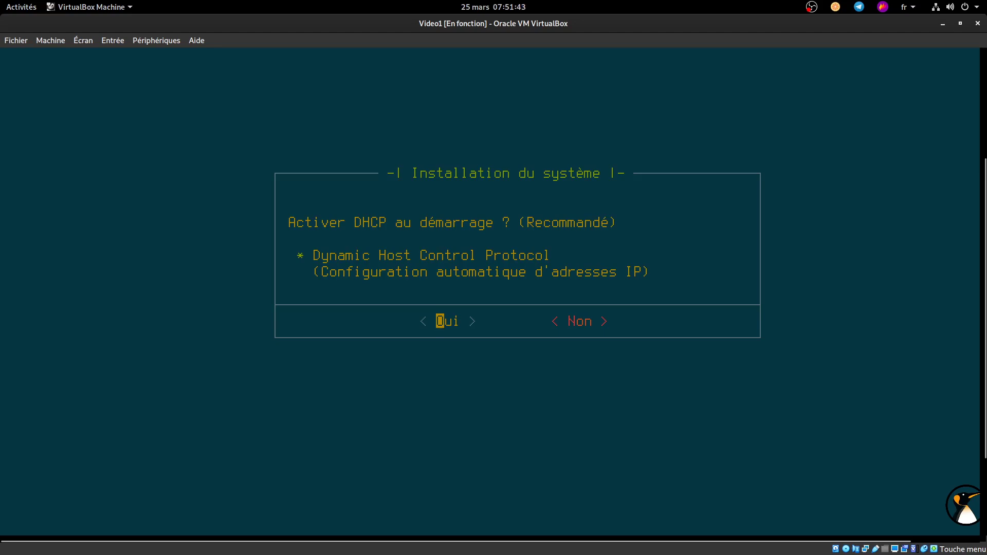
{"action": "key", "text": "Return"}
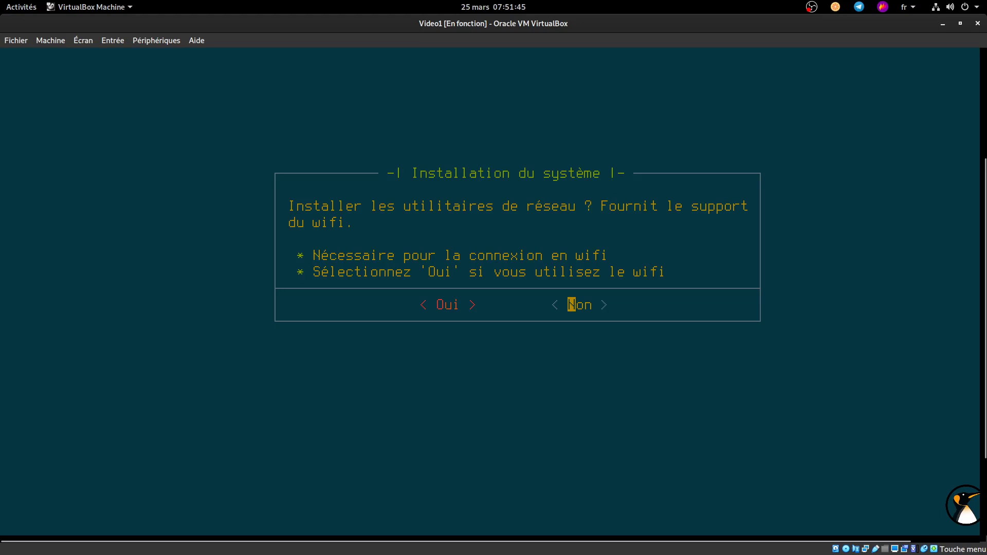
{"action": "key", "text": "Return"}
{"action": "key", "text": "Return"}
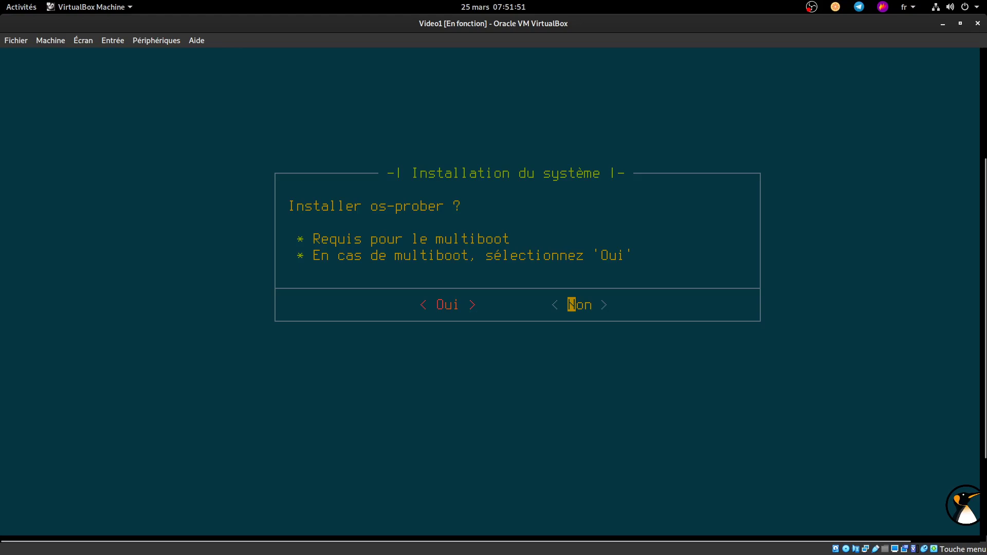
{"action": "key", "text": "Return"}
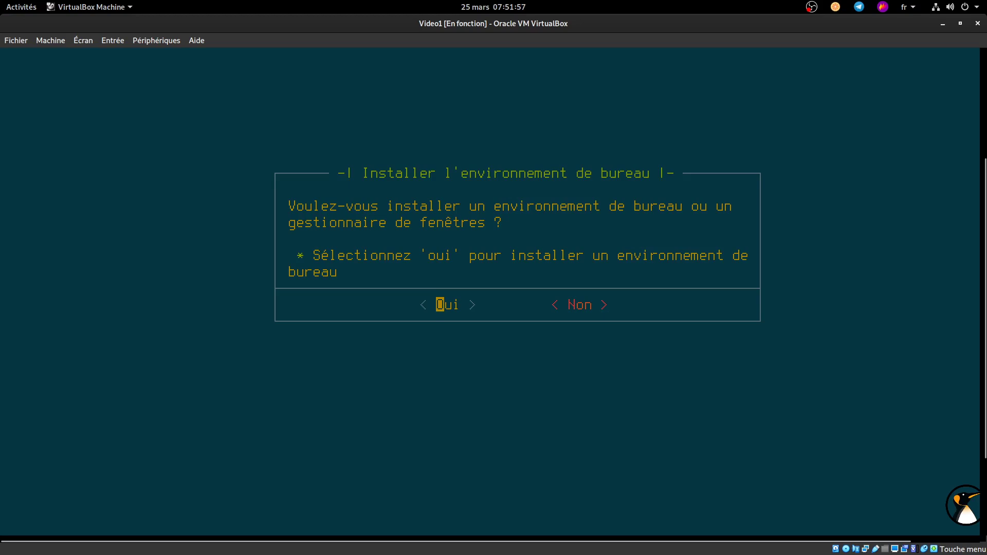
Step: Install the gnome desktop without gnome-extra and acknowledge the VirtualBox guest utilities notice
{"action": "key", "text": "Return"}
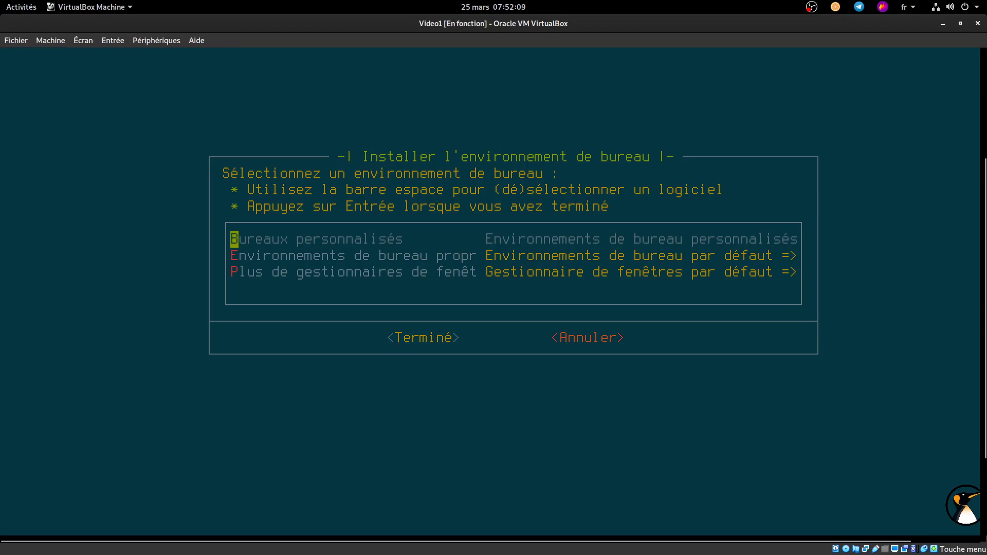
{"action": "key", "text": "Down"}
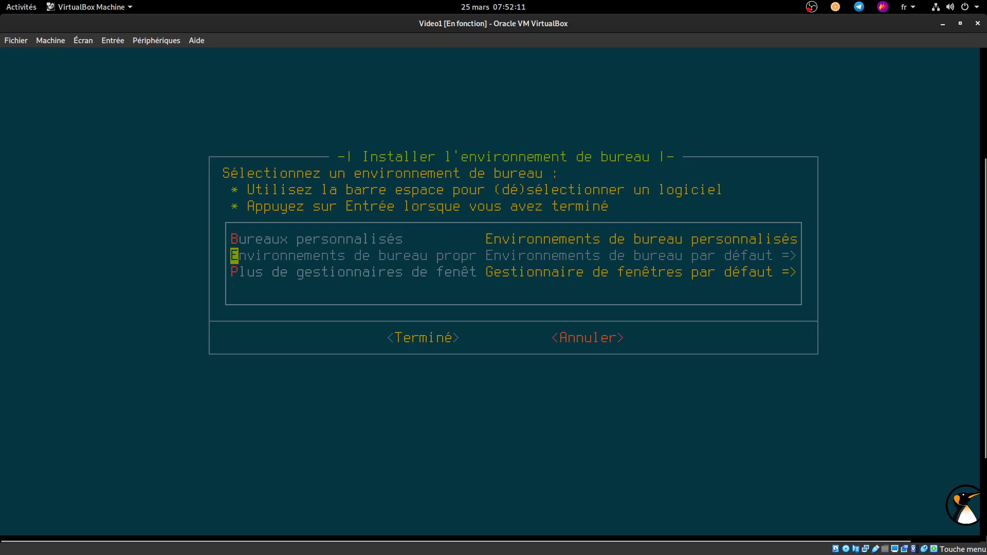
{"action": "key", "text": "Return"}
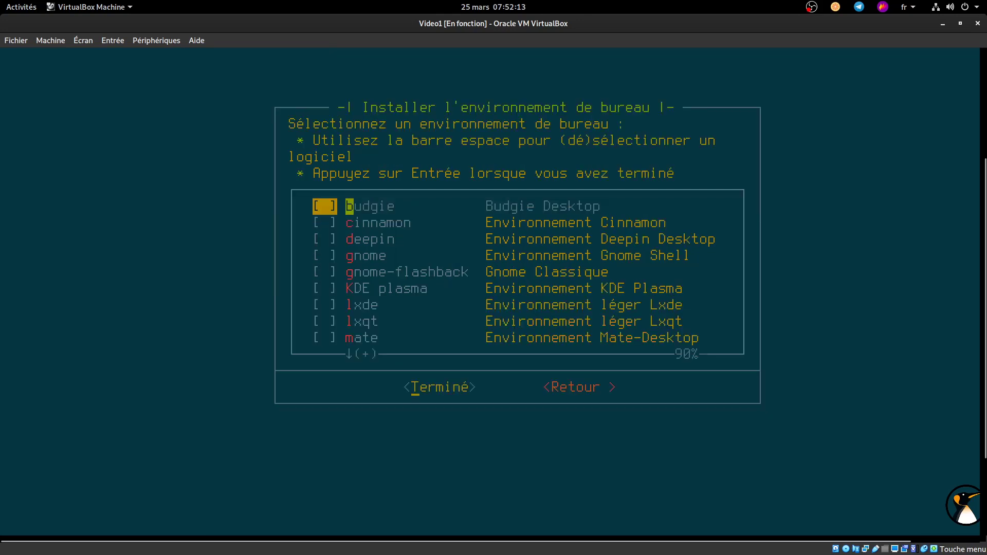
{"action": "key", "text": "Down"}
{"action": "key", "text": "Down"}
{"action": "key", "text": "Down"}
{"action": "key", "text": "Down"}
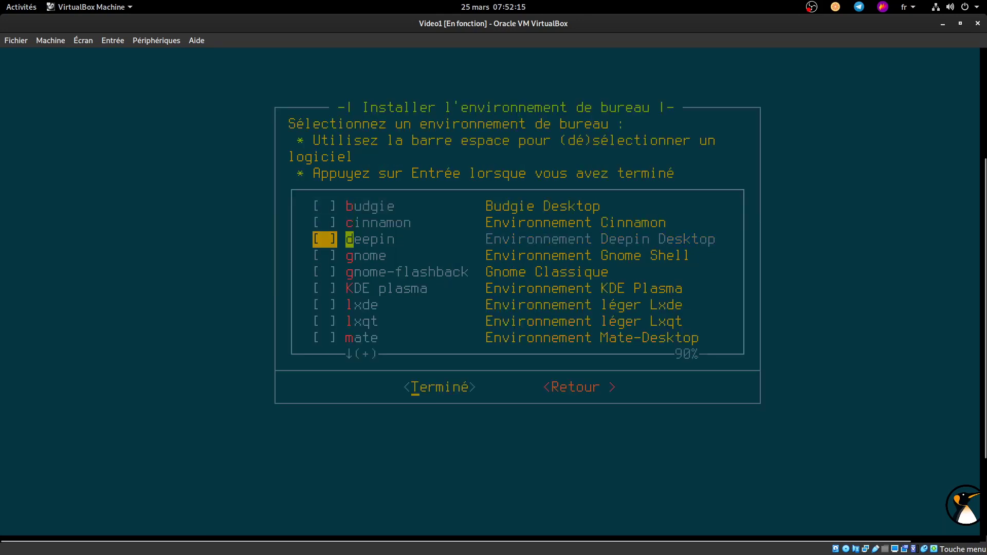
{"action": "key", "text": "Up"}
{"action": "key", "text": "space"}
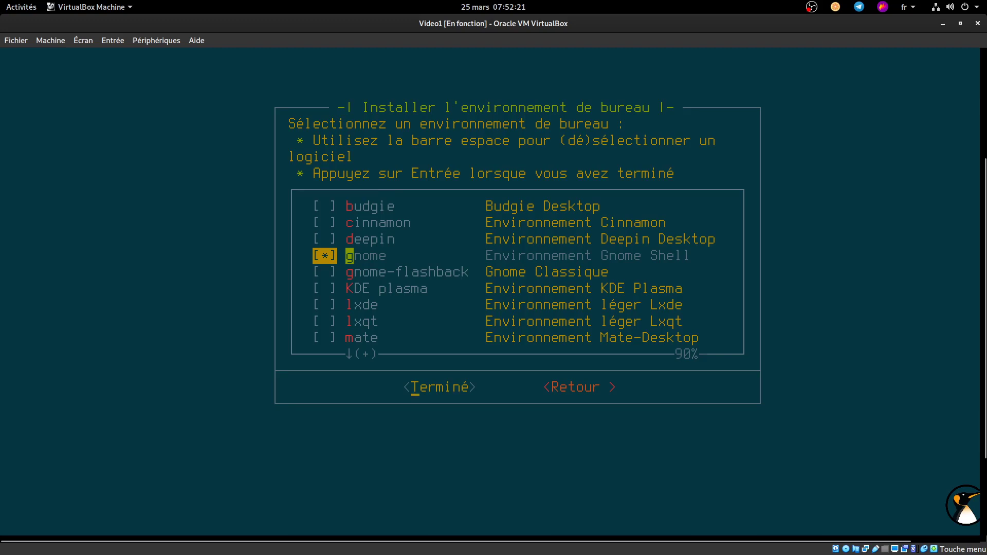
{"action": "key", "text": "Return"}
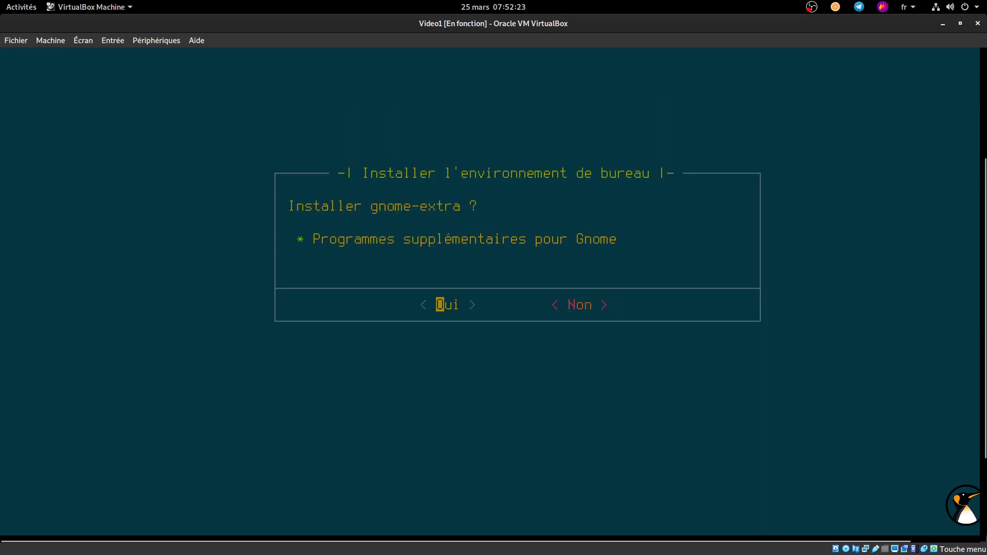
{"action": "key", "text": "Right"}
{"action": "key", "text": "Return"}
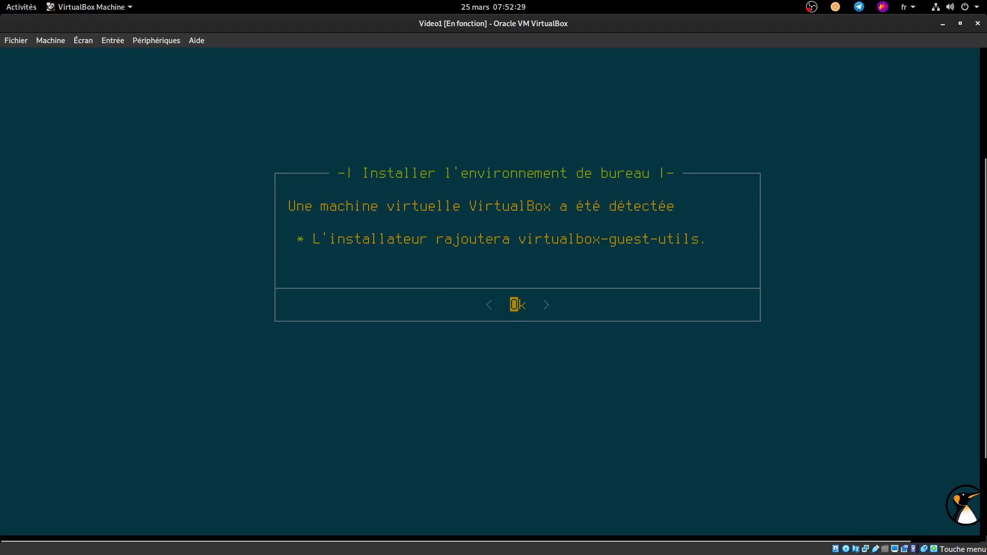
{"action": "key", "text": "Return"}
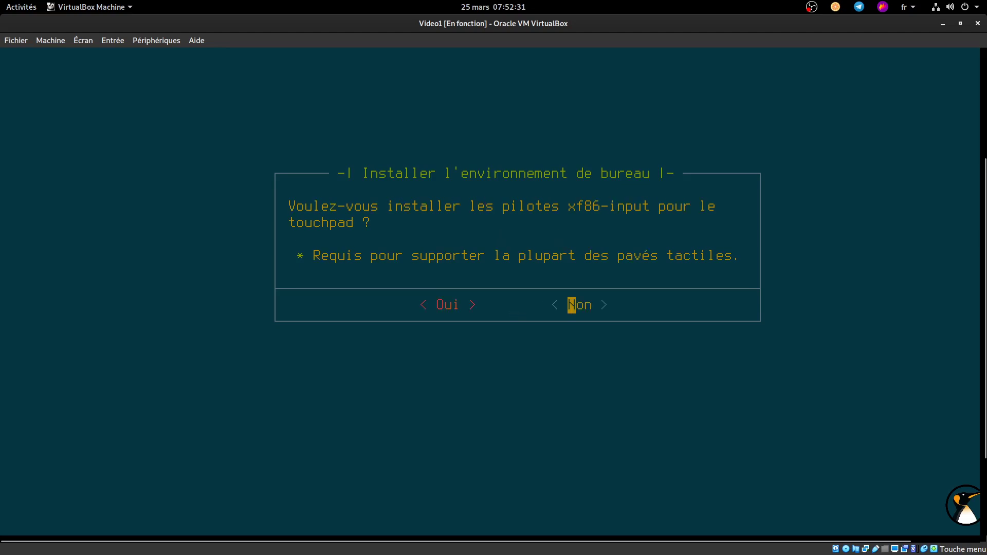
Step: Decline touchpad drivers, choose gdm as login manager, and erase the default hostname
{"action": "key", "text": "Return"}
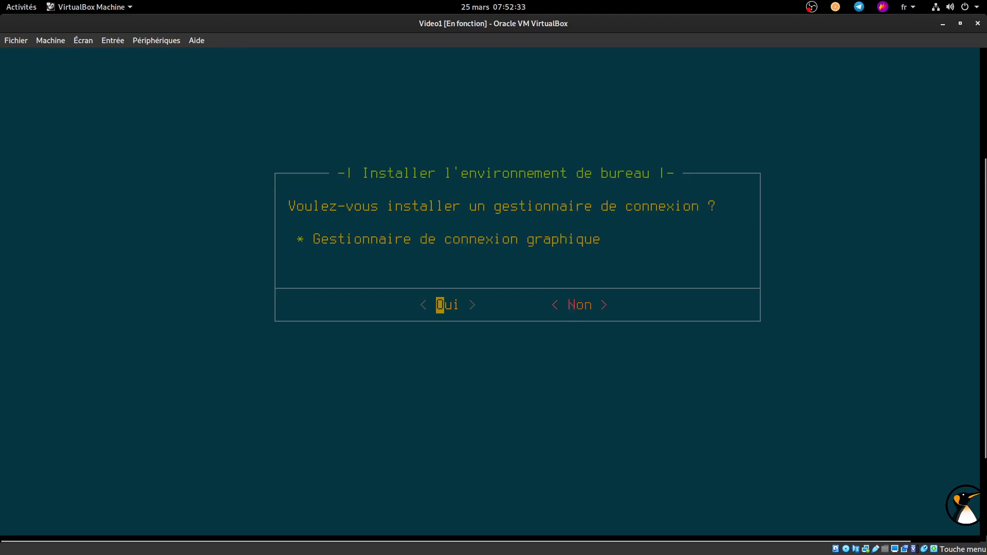
{"action": "key", "text": "Return"}
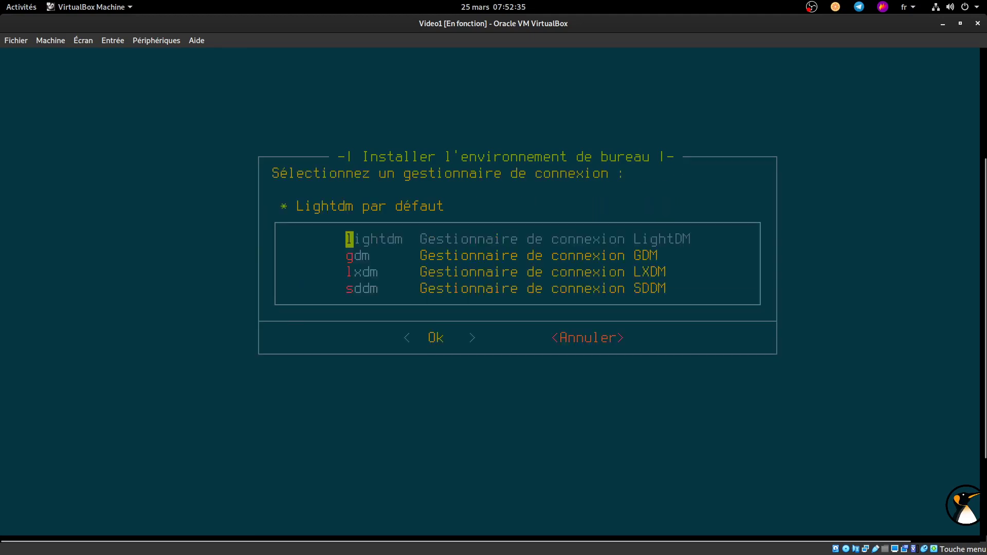
{"action": "key", "text": "Down"}
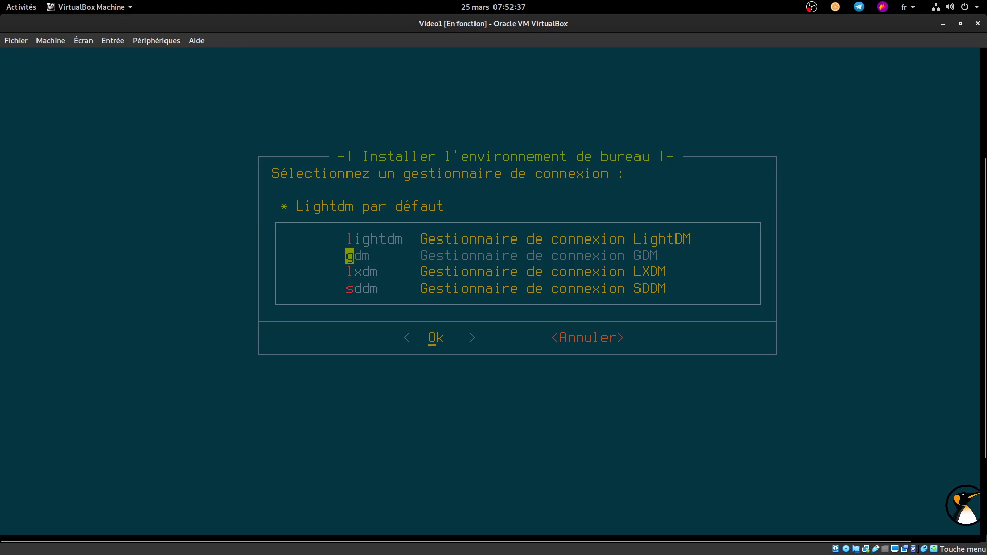
{"action": "key", "text": "Return"}
{"action": "key", "text": "BackSpace"}
{"action": "key", "text": "BackSpace"}
{"action": "key", "text": "BackSpace"}
{"action": "key", "text": "BackSpace"}
{"action": "key", "text": "BackSpace"}
{"action": "key", "text": "BackSpace"}
{"action": "key", "text": "BackSpace"}
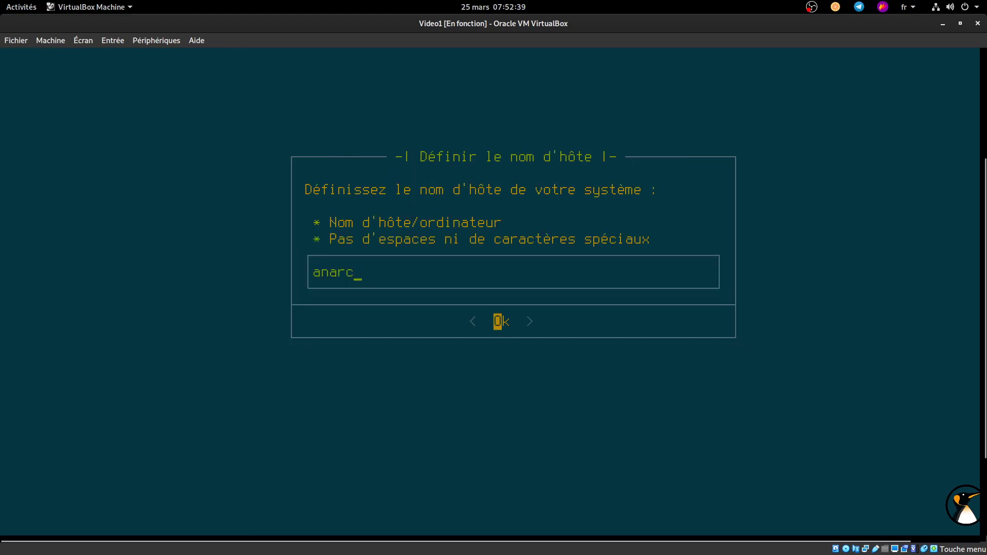
Step: Set the hostname to arch-auto and enter the root password twice
{"action": "type", "text": "arch-auto"}
{"action": "key", "text": "Return"}
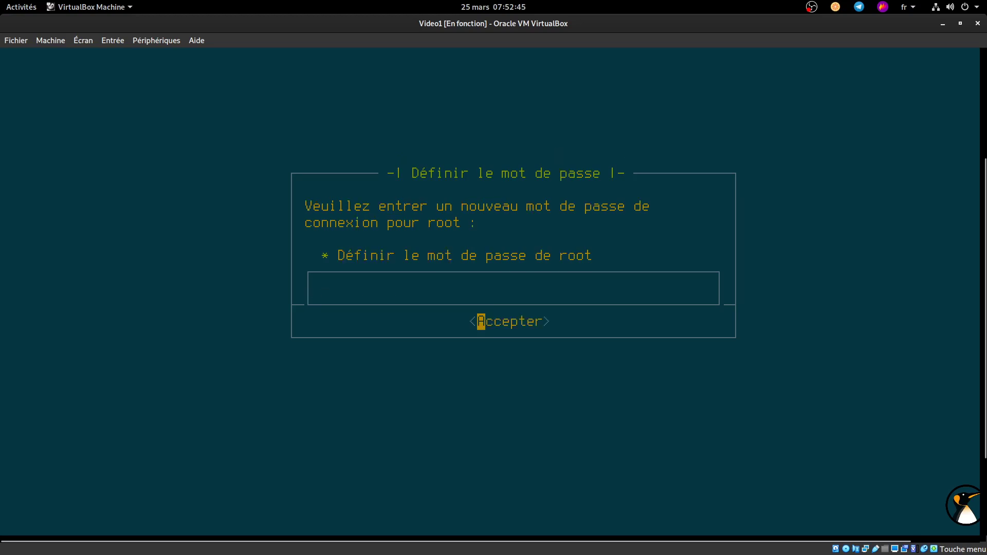
{"action": "type", "text": "root"}
{"action": "key", "text": "BackSpace"}
{"action": "key", "text": "BackSpace"}
{"action": "key", "text": "BackSpace"}
{"action": "key", "text": "BackSpace"}
{"action": "type", "text": "rootroot"}
{"action": "key", "text": "Return"}
{"action": "type", "text": "rootroot"}
{"action": "key", "text": "Return"}
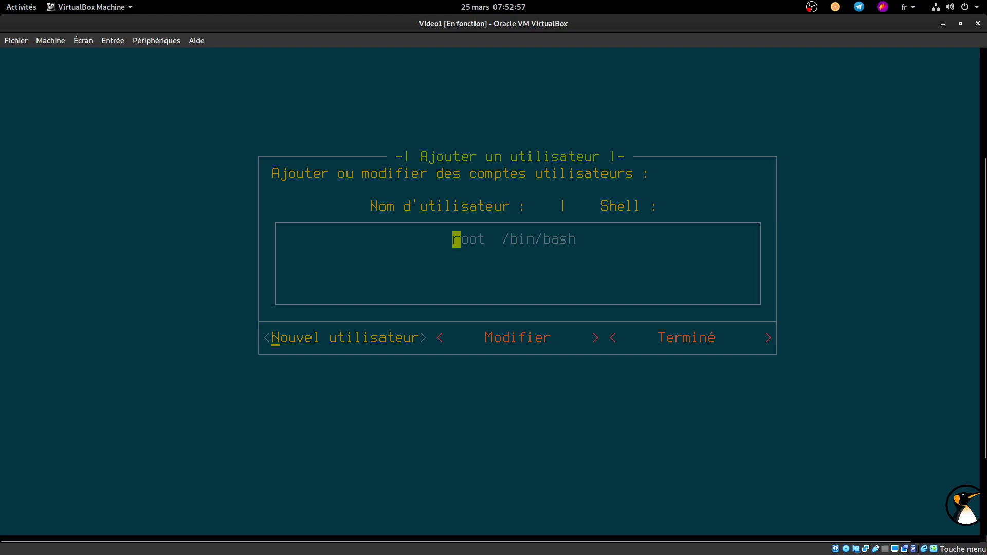
Step: Add a first user account with username, full name and password, granting it sudo rights
{"action": "key", "text": "Return"}
{"action": "type", "text": "adrien"}
{"action": "key", "text": "Return"}
{"action": "type", "text": "Adrien"}
{"action": "key", "text": "Return"}
{"action": "type", "text": "************"}
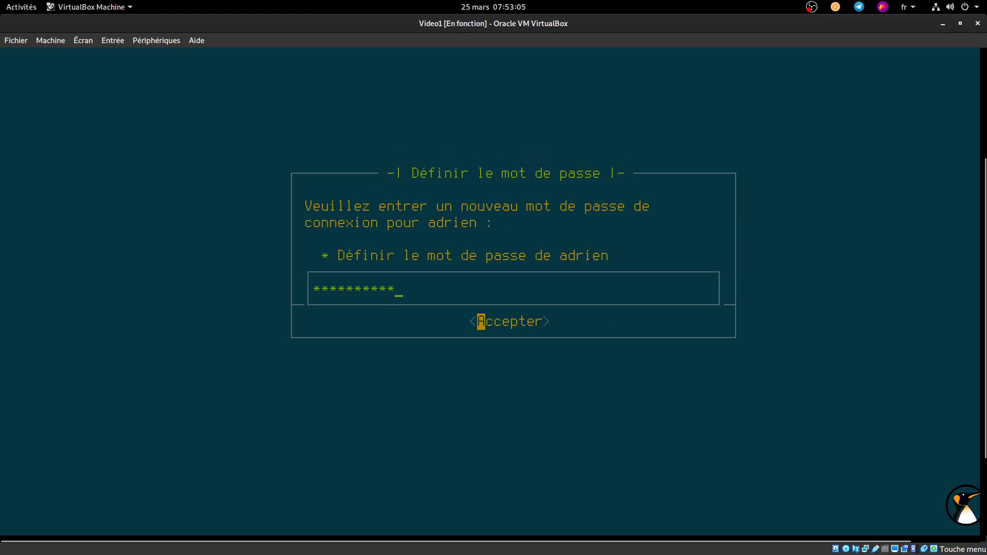
{"action": "key", "text": "Return"}
{"action": "type", "text": "************"}
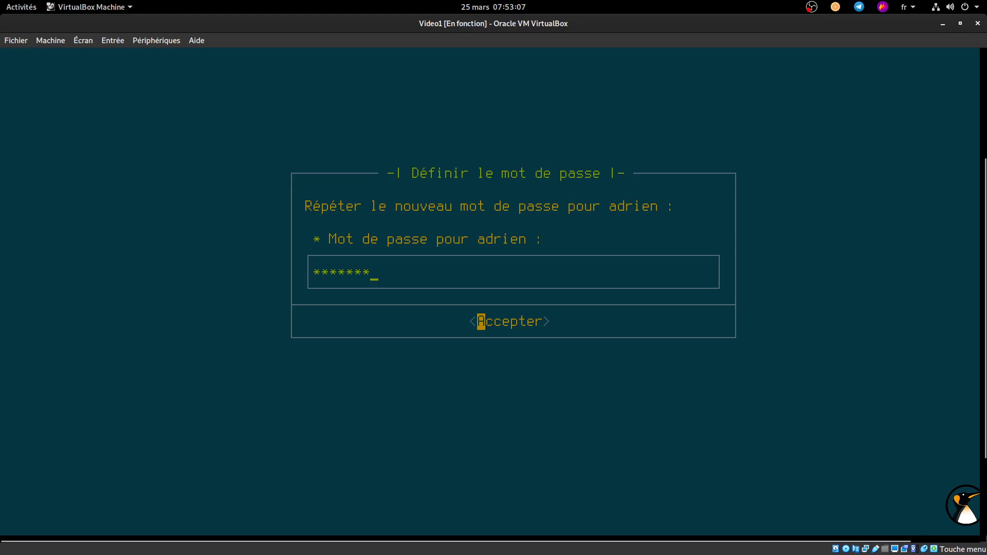
{"action": "key", "text": "Return"}
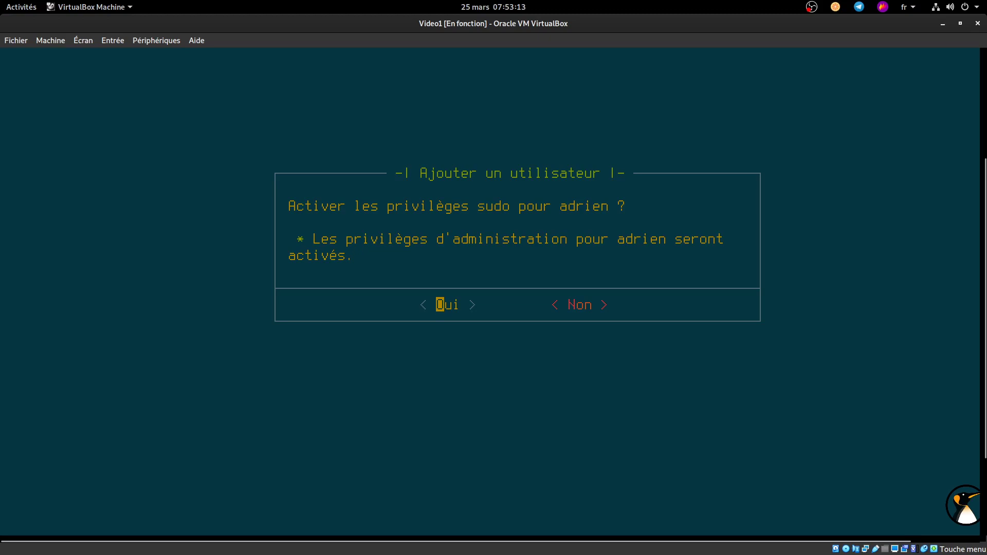
{"action": "key", "text": "Return"}
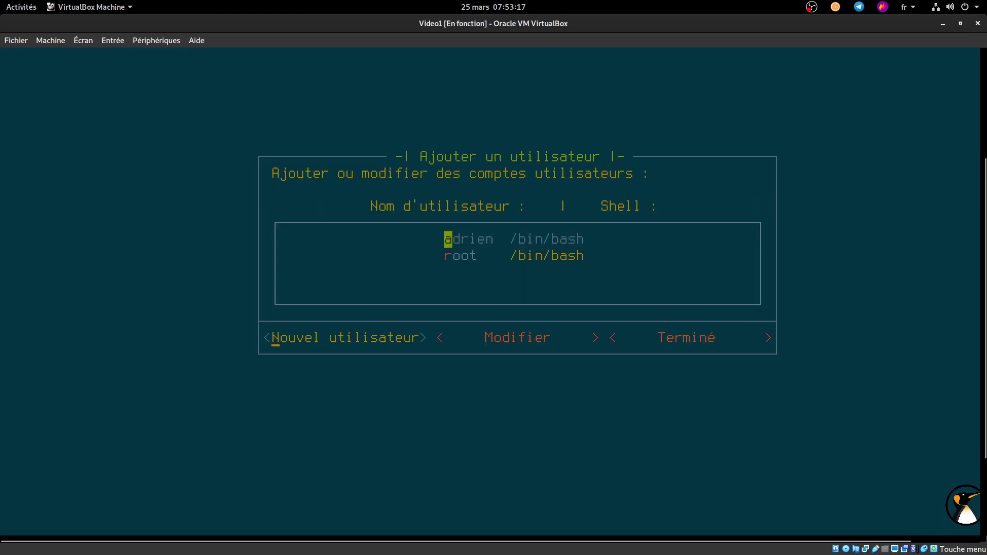
Step: Add a second user account without sudo rights and finish the user setup with Terminé
{"action": "key", "text": "Return"}
{"action": "type", "text": "adeli"}
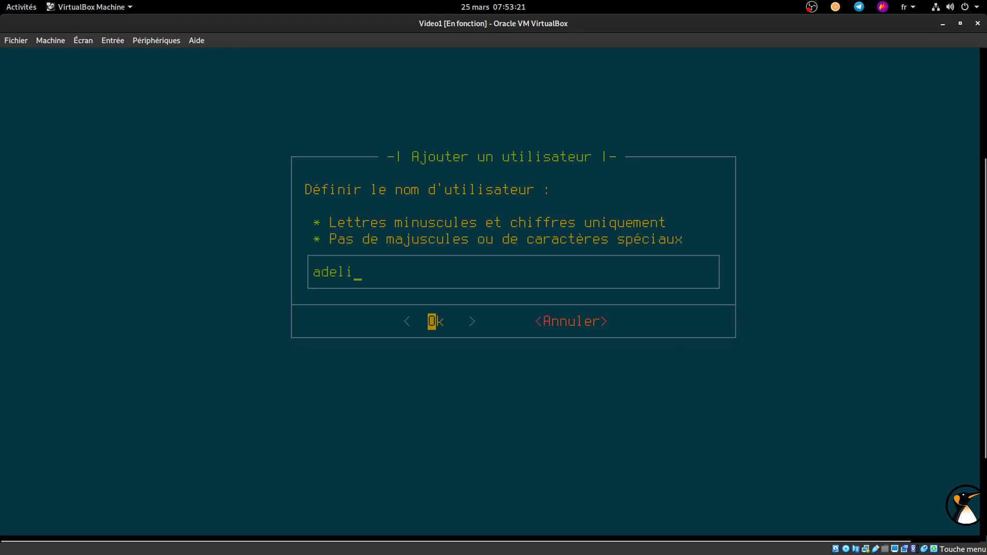
{"action": "key", "text": "Return"}
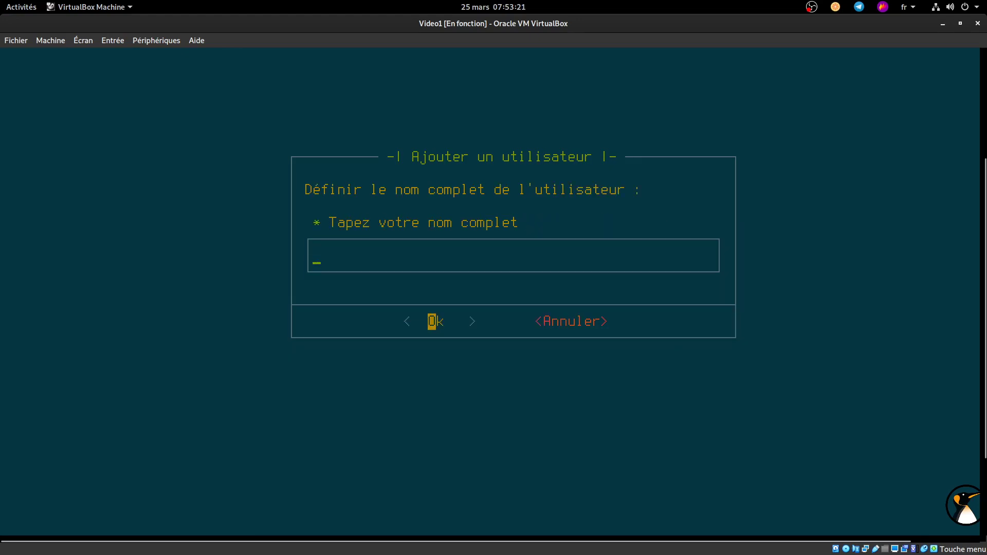
{"action": "type", "text": "Adi"}
{"action": "key", "text": "BackSpace"}
{"action": "type", "text": "eline"}
{"action": "key", "text": "Return"}
{"action": "type", "text": "****"}
{"action": "key", "text": "Return"}
{"action": "type", "text": "**"}
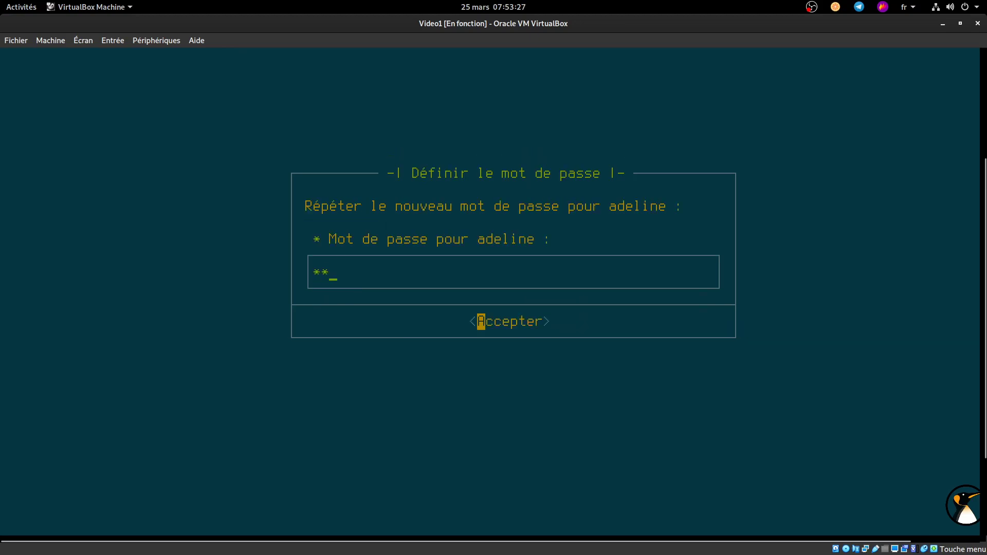
{"action": "type", "text": "**"}
{"action": "key", "text": "Return"}
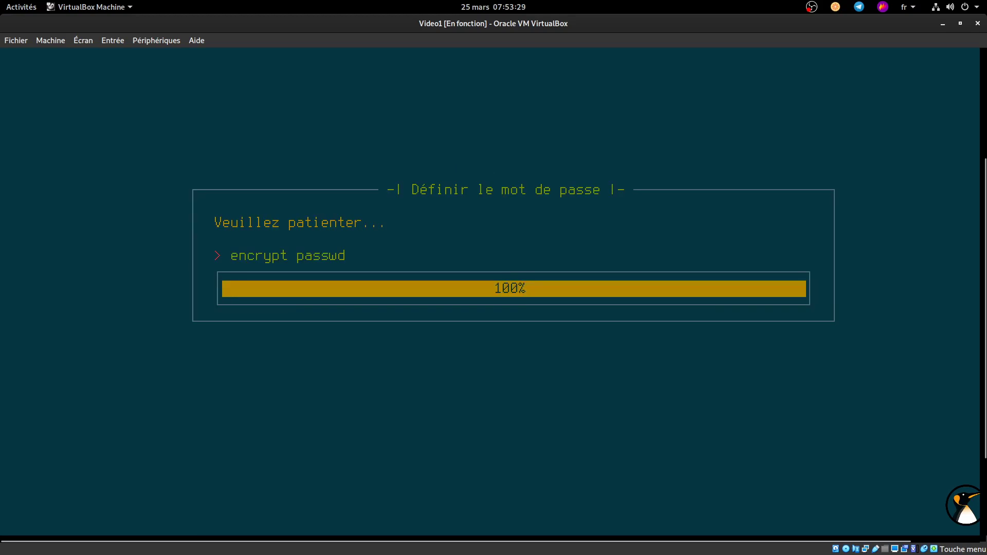
{"action": "key", "text": "Right"}
{"action": "key", "text": "Return"}
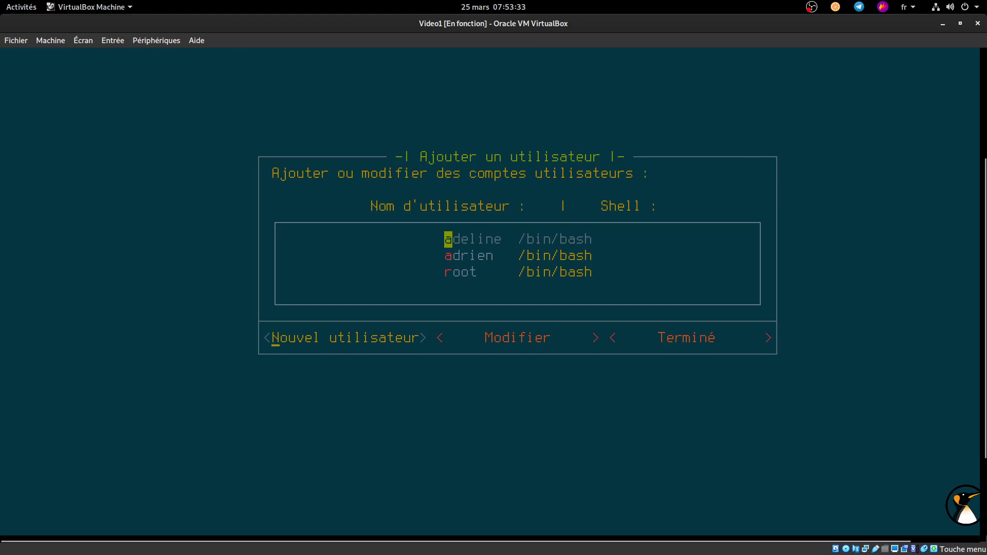
{"action": "key", "text": "Right"}
{"action": "key", "text": "Right"}
{"action": "key", "text": "Return"}
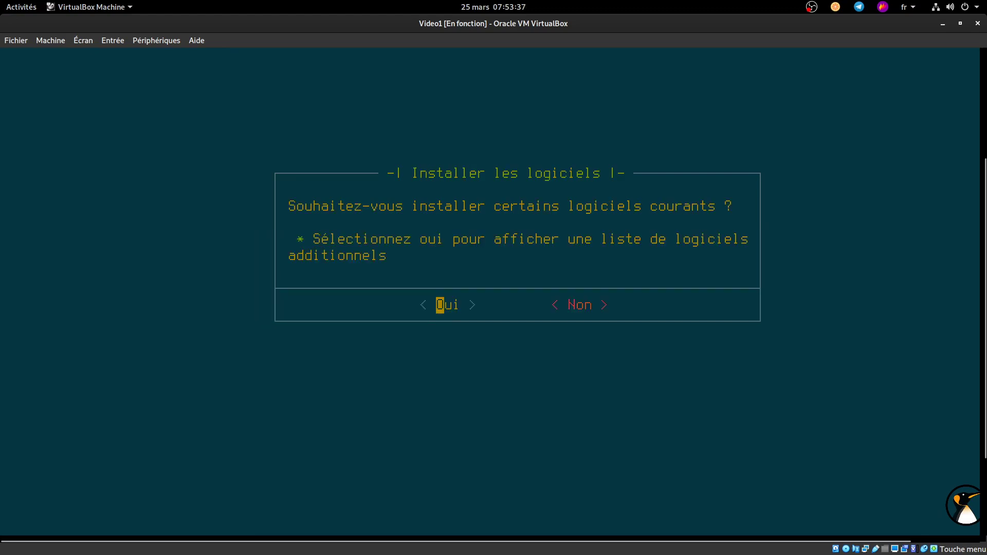
Step: Agree to install common software and add clementine and audacity from the Audio category
{"action": "key", "text": "Return"}
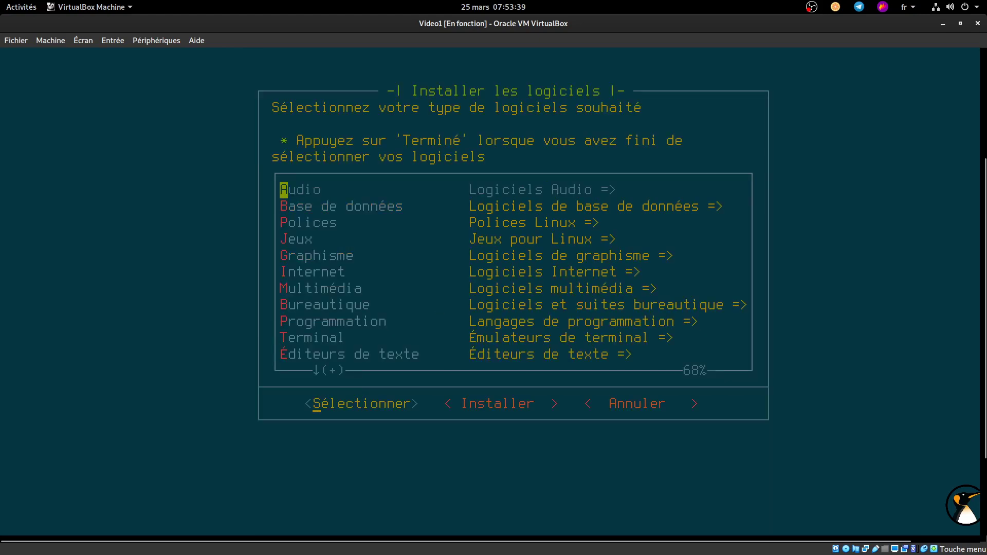
{"action": "key", "text": "Down"}
{"action": "key", "text": "Down"}
{"action": "key", "text": "Down"}
{"action": "key", "text": "Down"}
{"action": "key", "text": "Down"}
{"action": "key", "text": "Down"}
{"action": "key", "text": "Down"}
{"action": "key", "text": "Down"}
{"action": "key", "text": "Down"}
{"action": "key", "text": "Down"}
{"action": "key", "text": "Down"}
{"action": "key", "text": "Down"}
{"action": "key", "text": "Down"}
{"action": "key", "text": "Down"}
{"action": "key", "text": "Down"}
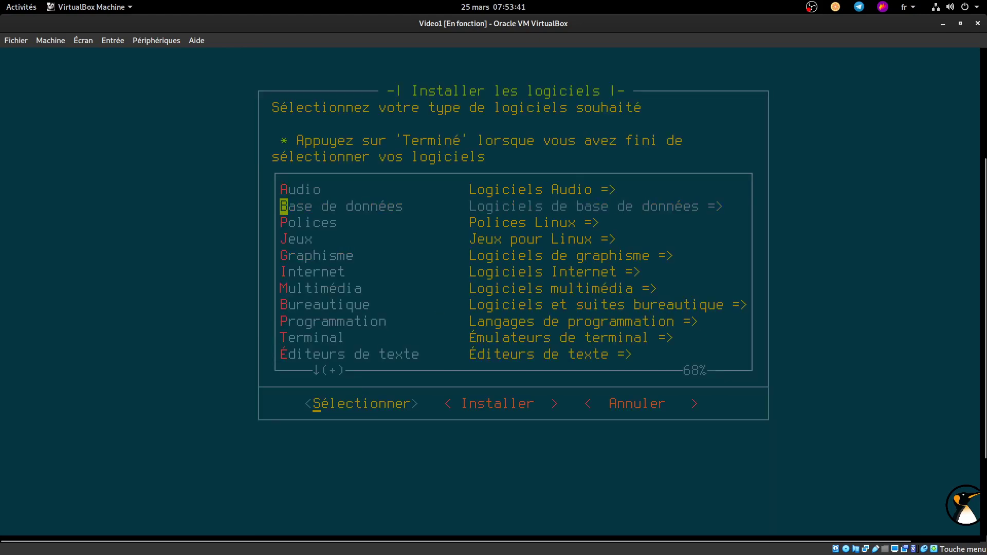
{"action": "key", "text": "Up"}
{"action": "key", "text": "Up"}
{"action": "key", "text": "Home"}
{"action": "key", "text": "Return"}
{"action": "key", "text": "Down"}
{"action": "key", "text": "Down"}
{"action": "key", "text": "space"}
{"action": "key", "text": "Up"}
{"action": "key", "text": "Up"}
{"action": "key", "text": "space"}
{"action": "key", "text": "Return"}
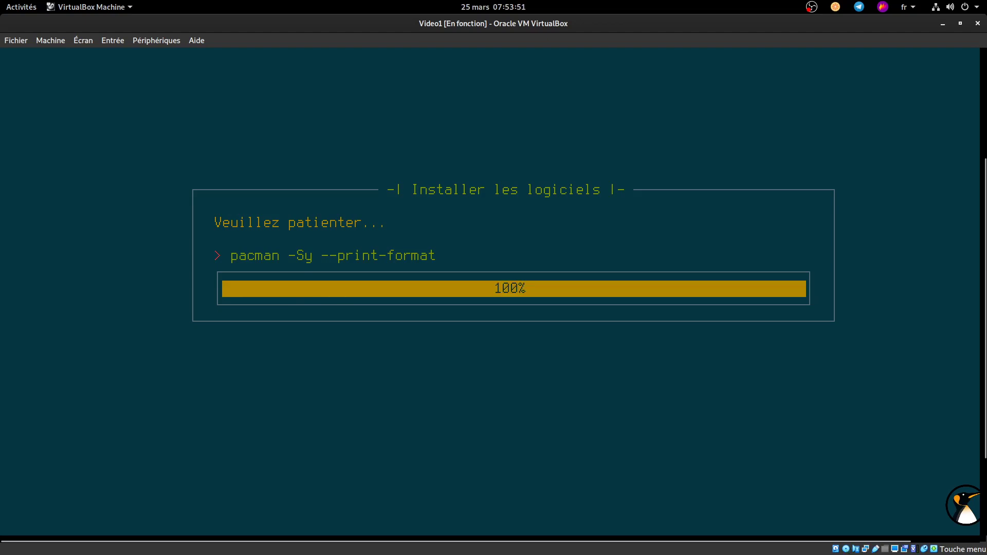
{"action": "key", "text": "Return"}
Step: Look through the Base de données, Polices and Jeux categories without selecting any packages
{"action": "key", "text": "Down"}
{"action": "key", "text": "Return"}
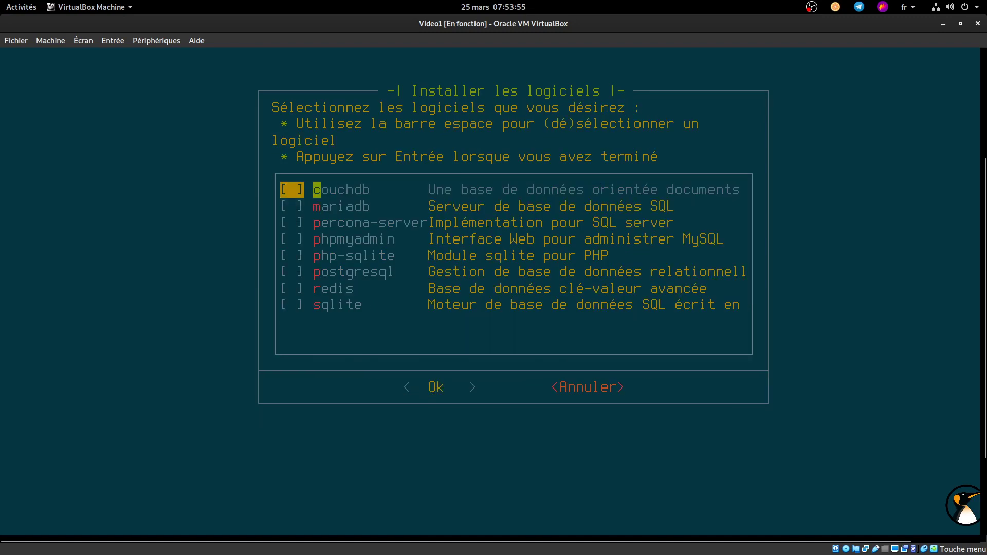
{"action": "key", "text": "Return"}
{"action": "key", "text": "Down"}
{"action": "key", "text": "Down"}
{"action": "key", "text": "Return"}
{"action": "key", "text": "Tab"}
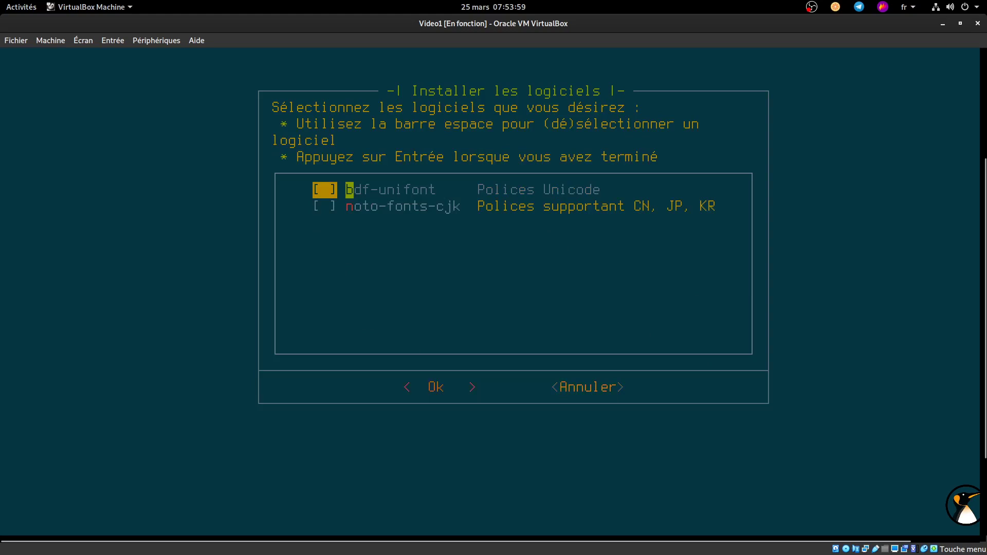
{"action": "key", "text": "Return"}
{"action": "key", "text": "Down"}
{"action": "key", "text": "Down"}
{"action": "key", "text": "Down"}
{"action": "key", "text": "Return"}
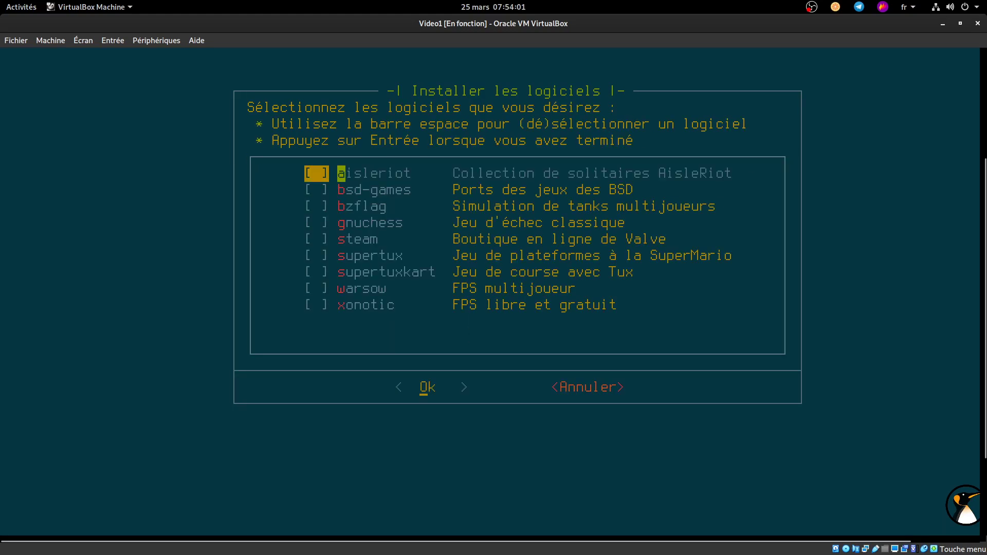
{"action": "key", "text": "Tab"}
{"action": "key", "text": "Return"}
Step: Add gimp from the Graphisme category
{"action": "key", "text": "Down"}
{"action": "key", "text": "Down"}
{"action": "key", "text": "Down"}
{"action": "key", "text": "Down"}
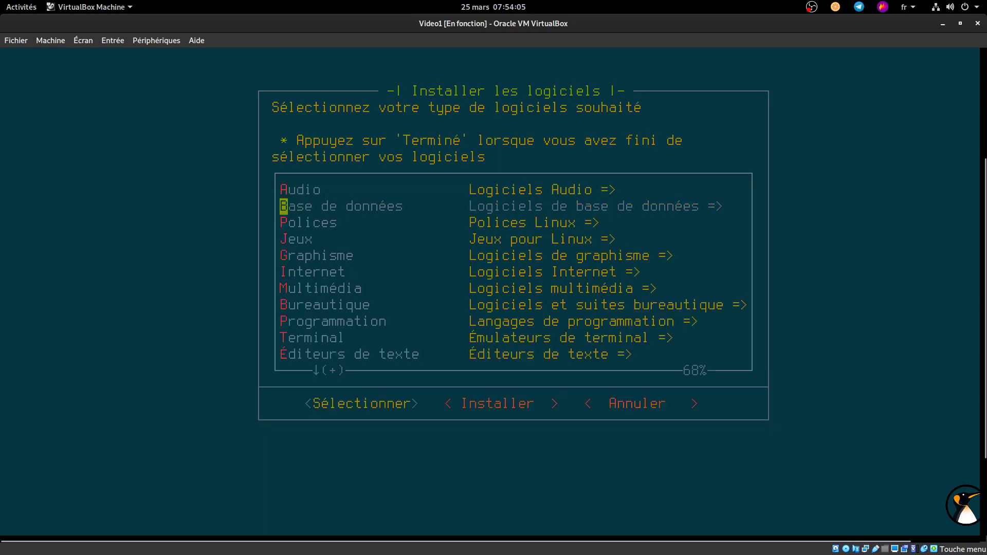
{"action": "key", "text": "Return"}
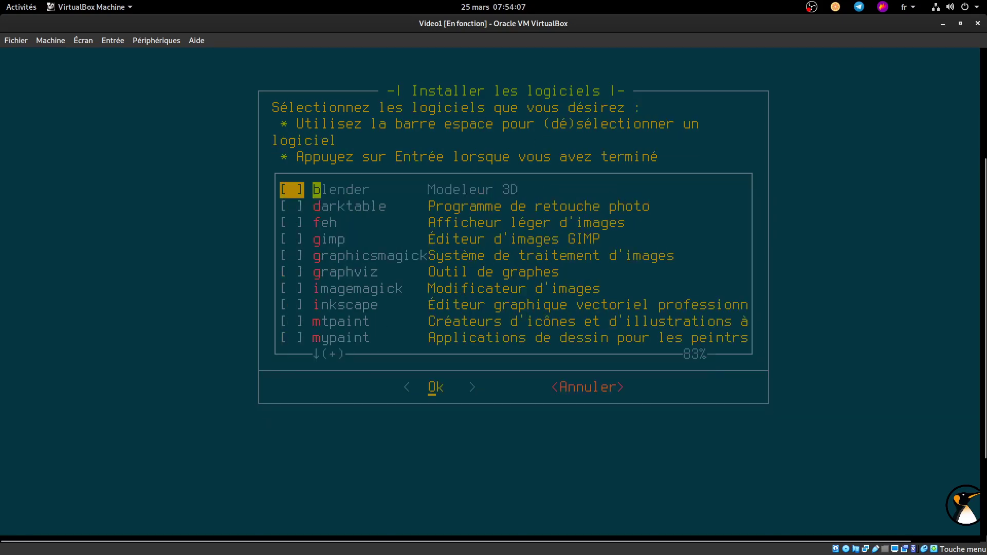
{"action": "key", "text": "Down"}
{"action": "key", "text": "Down"}
{"action": "key", "text": "Down"}
{"action": "key", "text": "space"}
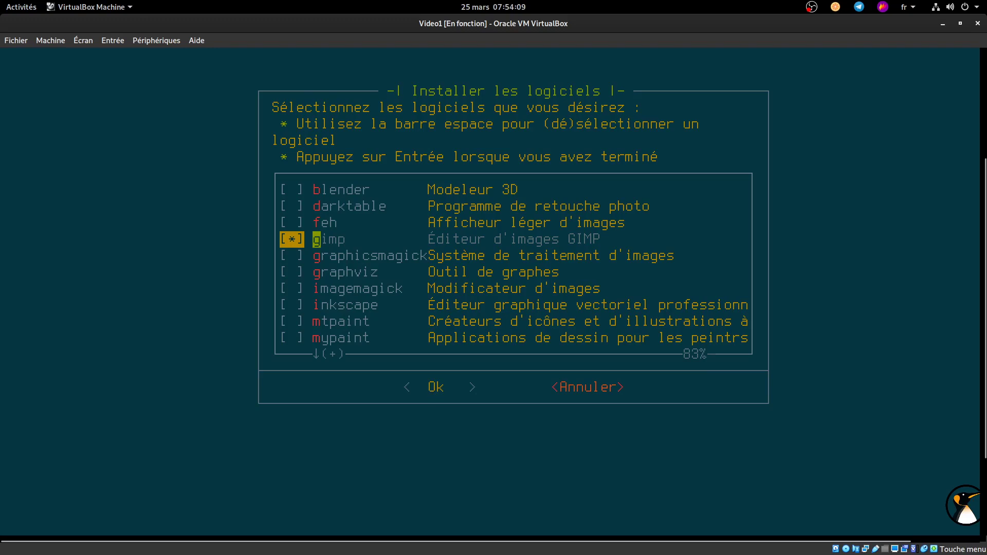
{"action": "key", "text": "Return"}
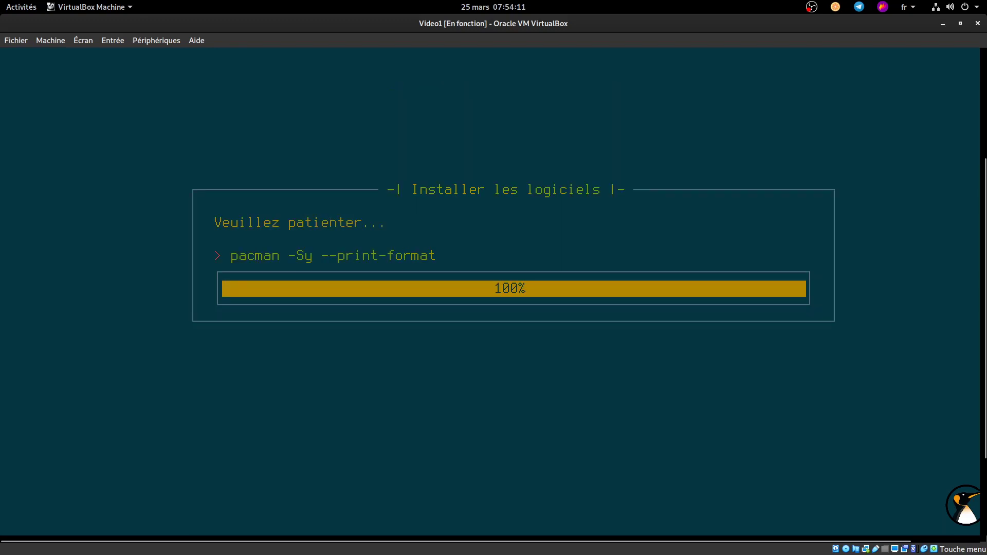
{"action": "key", "text": "Return"}
Step: Add firefox and thunderbird from the Internet category
{"action": "key", "text": "Down"}
{"action": "key", "text": "Down"}
{"action": "key", "text": "Down"}
{"action": "key", "text": "Down"}
{"action": "key", "text": "Down"}
{"action": "key", "text": "Return"}
{"action": "key", "text": "Down"}
{"action": "key", "text": "Down"}
{"action": "key", "text": "Down"}
{"action": "key", "text": "Down"}
{"action": "key", "text": "Down"}
{"action": "key", "text": "Up"}
{"action": "key", "text": "Up"}
{"action": "key", "text": "space"}
{"action": "key", "text": "Down"}
{"action": "key", "text": "Down"}
{"action": "key", "text": "Down"}
{"action": "key", "text": "Down"}
{"action": "key", "text": "Down"}
{"action": "key", "text": "Down"}
{"action": "key", "text": "space"}
{"action": "key", "text": "Down"}
{"action": "key", "text": "Down"}
{"action": "key", "text": "Down"}
{"action": "key", "text": "Return"}
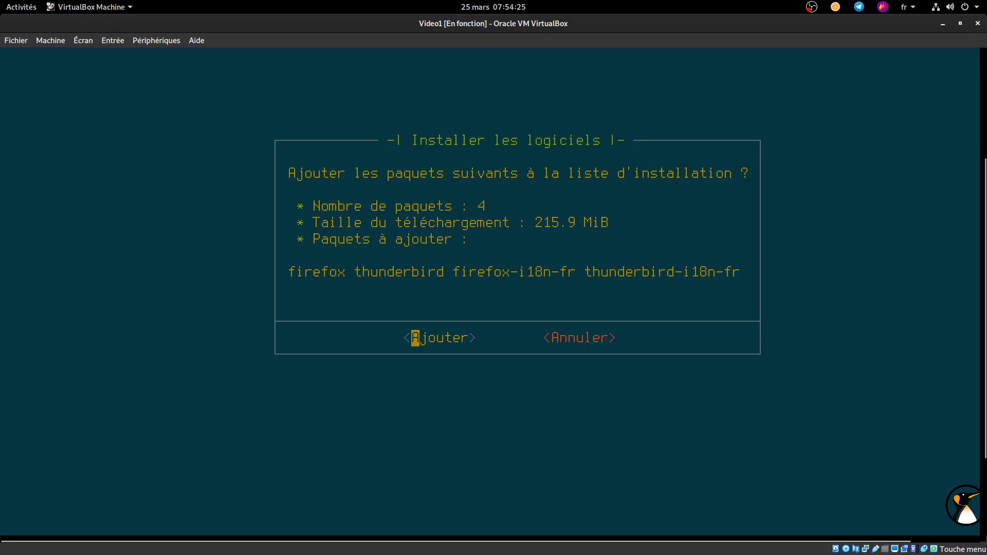
{"action": "key", "text": "Return"}
Step: Add the stable LibreOffice package from the Bureautique category
{"action": "key", "text": "Down"}
{"action": "key", "text": "Down"}
{"action": "key", "text": "Down"}
{"action": "key", "text": "Down"}
{"action": "key", "text": "Down"}
{"action": "key", "text": "Down"}
{"action": "key", "text": "Down"}
{"action": "key", "text": "Return"}
{"action": "key", "text": "Down"}
{"action": "key", "text": "Down"}
{"action": "key", "text": "Down"}
{"action": "key", "text": "Down"}
{"action": "key", "text": "Down"}
{"action": "key", "text": "Down"}
{"action": "key", "text": "Down"}
{"action": "key", "text": "Up"}
{"action": "key", "text": "Down"}
{"action": "key", "text": "space"}
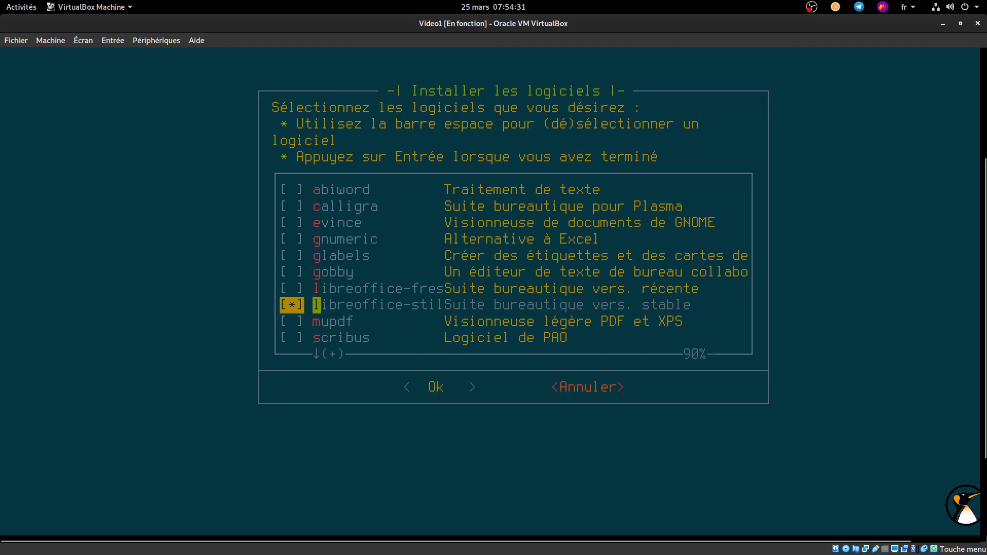
{"action": "key", "text": "Return"}
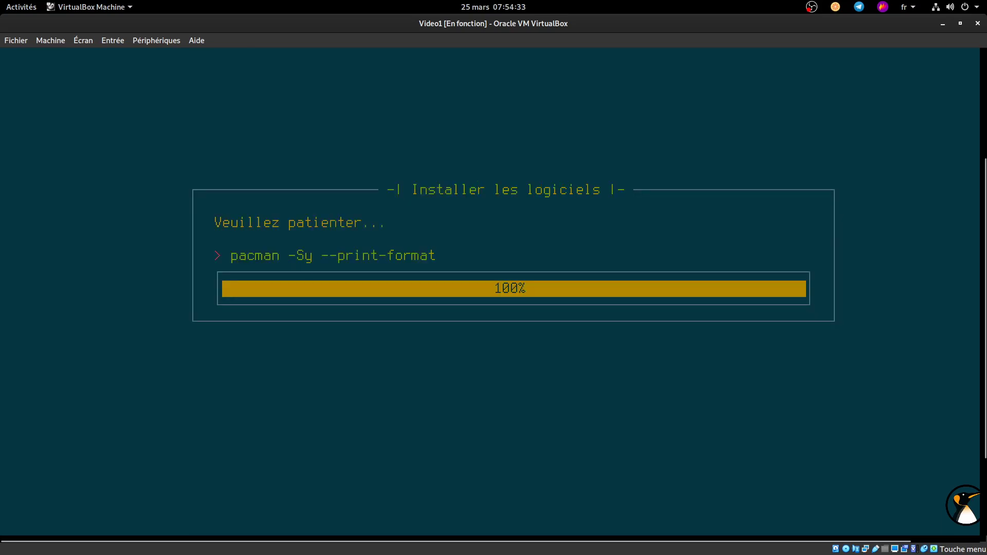
{"action": "key", "text": "Return"}
Step: Add kdenlive and smplayer from the Multimédia category
{"action": "key", "text": "Down"}
{"action": "key", "text": "Down"}
{"action": "key", "text": "Down"}
{"action": "key", "text": "Down"}
{"action": "key", "text": "Down"}
{"action": "key", "text": "Down"}
{"action": "key", "text": "Down"}
{"action": "key", "text": "Down"}
{"action": "key", "text": "Down"}
{"action": "key", "text": "Down"}
{"action": "key", "text": "Down"}
{"action": "key", "text": "Down"}
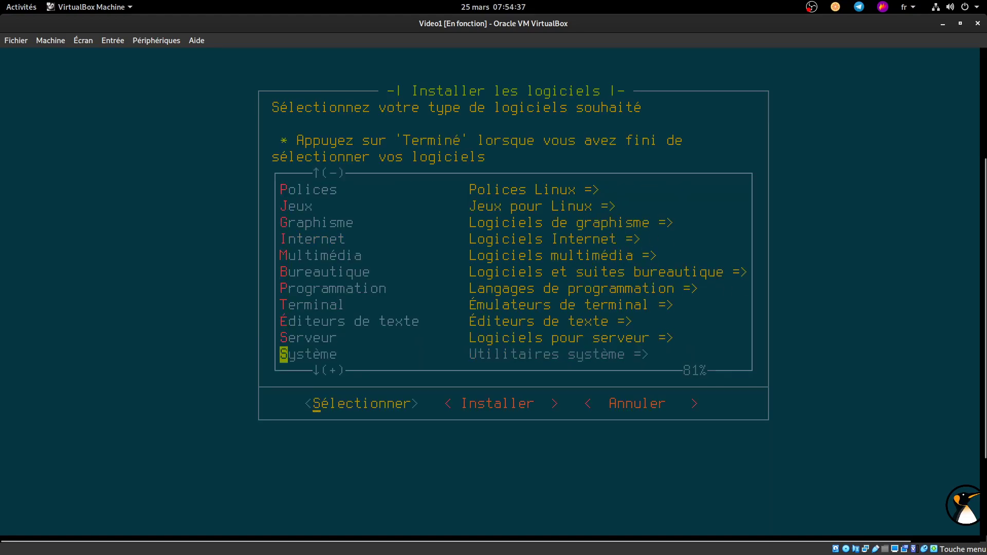
{"action": "key", "text": "Up"}
{"action": "key", "text": "Up"}
{"action": "key", "text": "Up"}
{"action": "key", "text": "Up"}
{"action": "key", "text": "Up"}
{"action": "key", "text": "Up"}
{"action": "key", "text": "Return"}
{"action": "key", "text": "Down"}
{"action": "key", "text": "Down"}
{"action": "key", "text": "Down"}
{"action": "key", "text": "Down"}
{"action": "key", "text": "Down"}
{"action": "key", "text": "Down"}
{"action": "key", "text": "Down"}
{"action": "key", "text": "Down"}
{"action": "key", "text": "space"}
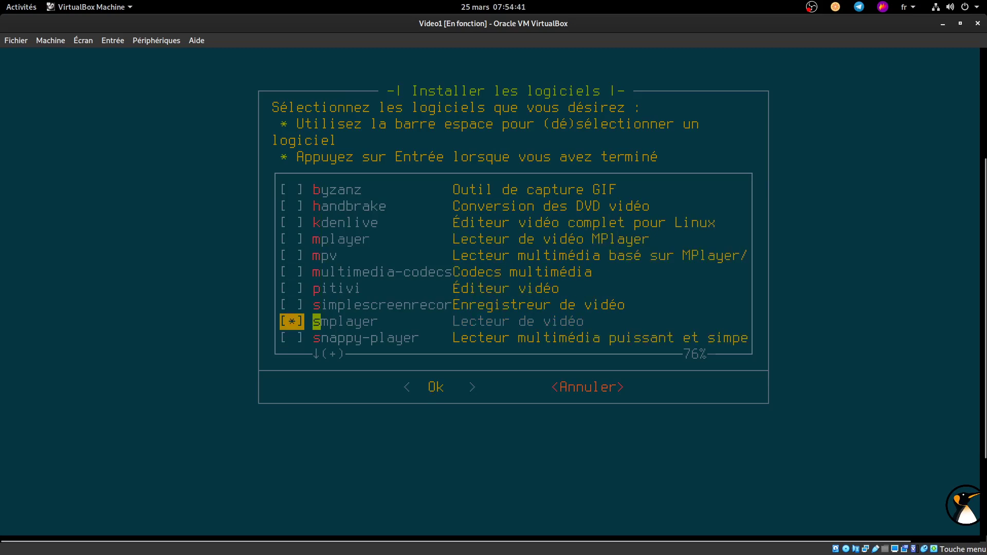
{"action": "key", "text": "Up"}
{"action": "key", "text": "Up"}
{"action": "key", "text": "Up"}
{"action": "key", "text": "Up"}
{"action": "key", "text": "Up"}
{"action": "key", "text": "Up"}
{"action": "key", "text": "Return"}
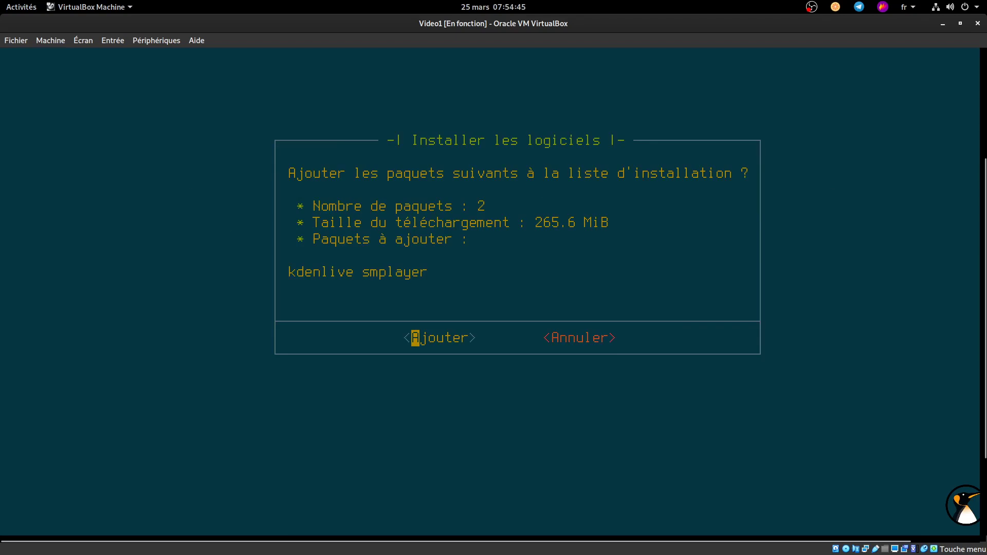
{"action": "key", "text": "Return"}
{"action": "key", "text": "Down"}
{"action": "key", "text": "Down"}
{"action": "key", "text": "Down"}
{"action": "key", "text": "Down"}
{"action": "key", "text": "Down"}
{"action": "key", "text": "Down"}
{"action": "key", "text": "Down"}
{"action": "key", "text": "Down"}
{"action": "key", "text": "Down"}
{"action": "key", "text": "Down"}
{"action": "key", "text": "Down"}
{"action": "key", "text": "Down"}
{"action": "key", "text": "Down"}
{"action": "key", "text": "Down"}
{"action": "key", "text": "Up"}
{"action": "key", "text": "Up"}
{"action": "key", "text": "Up"}
{"action": "key", "text": "Down"}
{"action": "key", "text": "Down"}
{"action": "key", "text": "Down"}
{"action": "key", "text": "Down"}
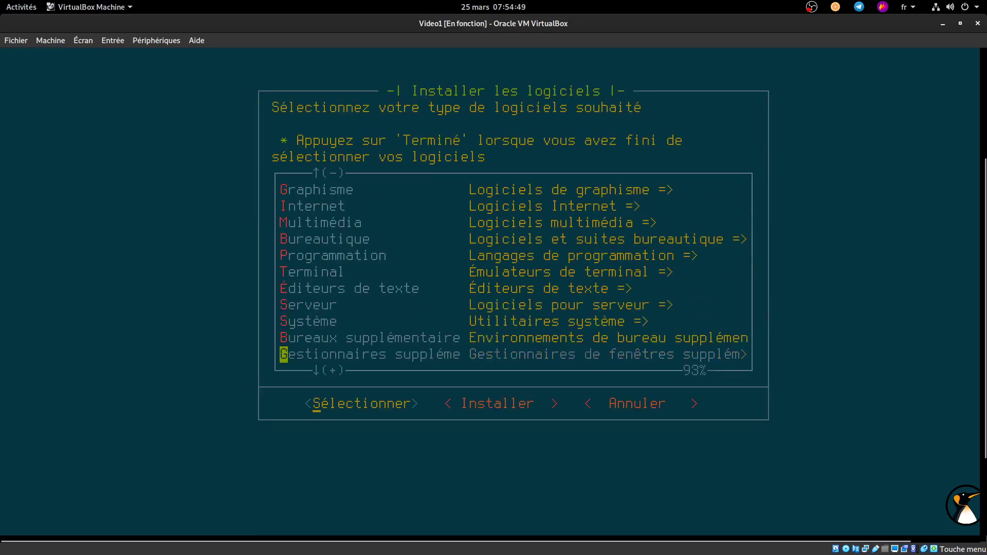
Step: Pick openssh from the Serveur category, enable SSH at boot and decline FTP at boot
{"action": "key", "text": "Up"}
{"action": "key", "text": "Up"}
{"action": "key", "text": "Up"}
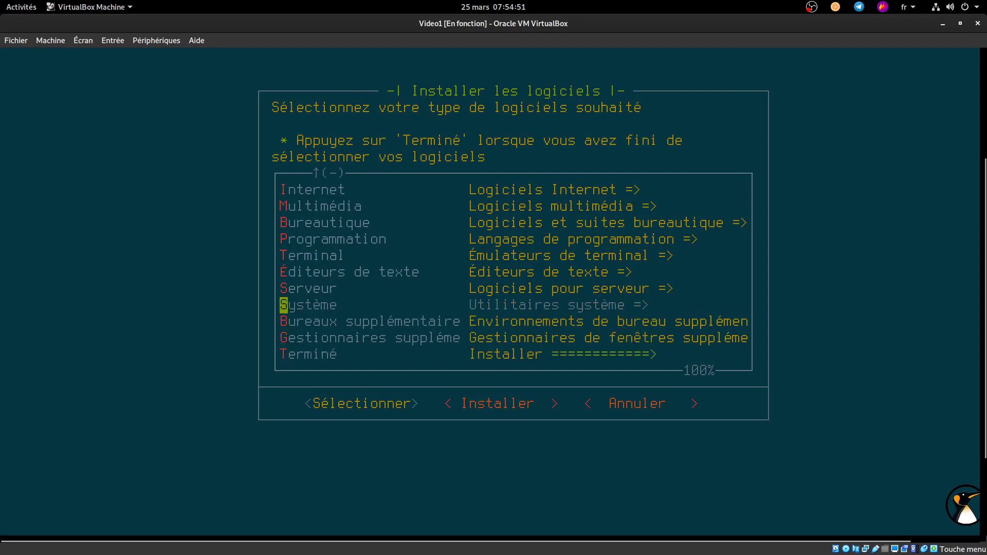
{"action": "key", "text": "Up"}
{"action": "key", "text": "Return"}
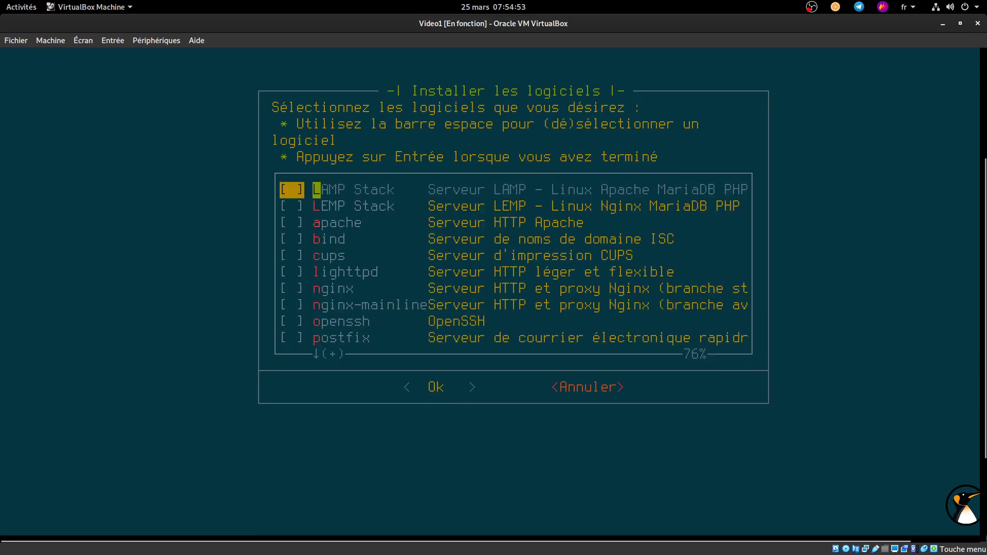
{"action": "key", "text": "Down"}
{"action": "key", "text": "Down"}
{"action": "key", "text": "Down"}
{"action": "key", "text": "Down"}
{"action": "key", "text": "Down"}
{"action": "key", "text": "Down"}
{"action": "key", "text": "Down"}
{"action": "key", "text": "Down"}
{"action": "key", "text": "Down"}
{"action": "key", "text": "Down"}
{"action": "key", "text": "Down"}
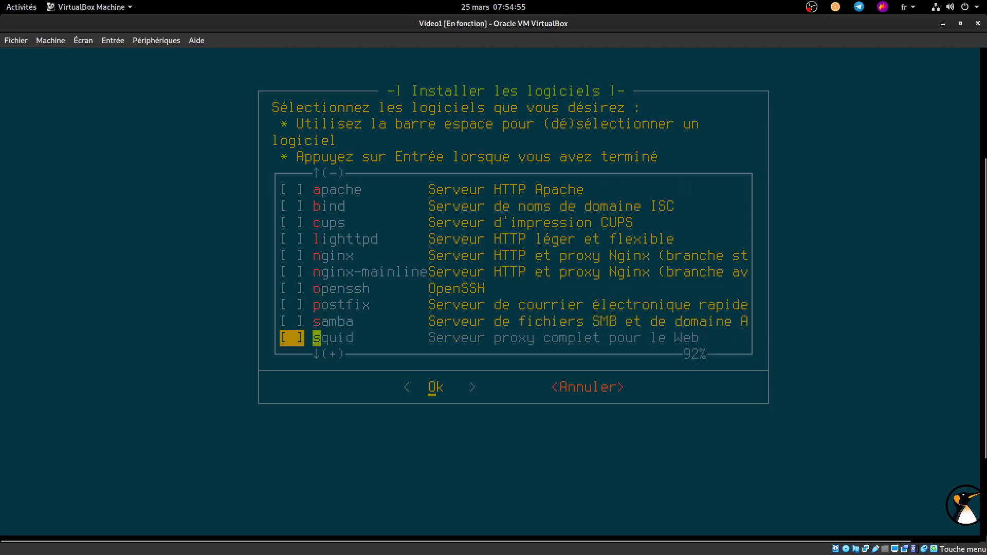
{"action": "key", "text": "Down"}
{"action": "key", "text": "Up"}
{"action": "key", "text": "Up"}
{"action": "key", "text": "Up"}
{"action": "key", "text": "Up"}
{"action": "key", "text": "space"}
{"action": "key", "text": "Return"}
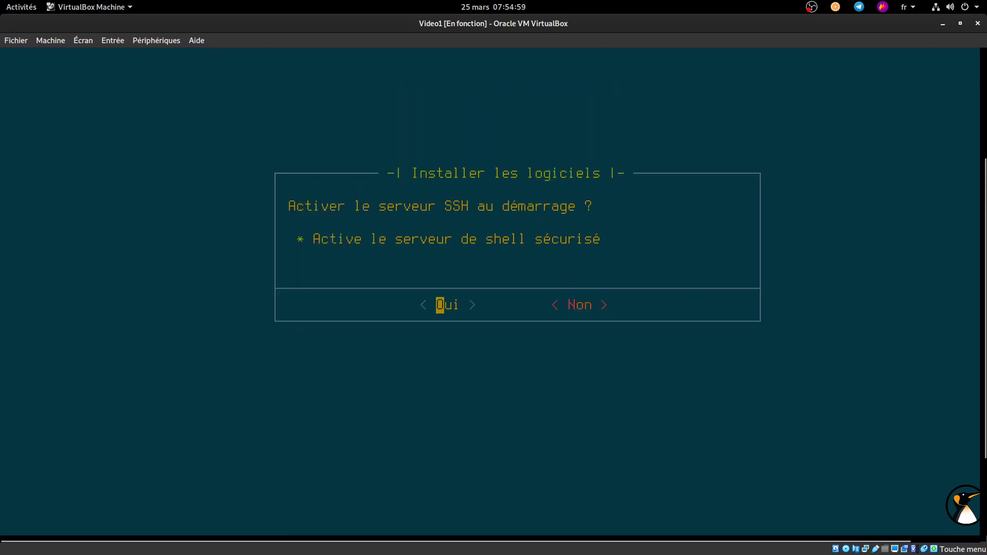
{"action": "key", "text": "Return"}
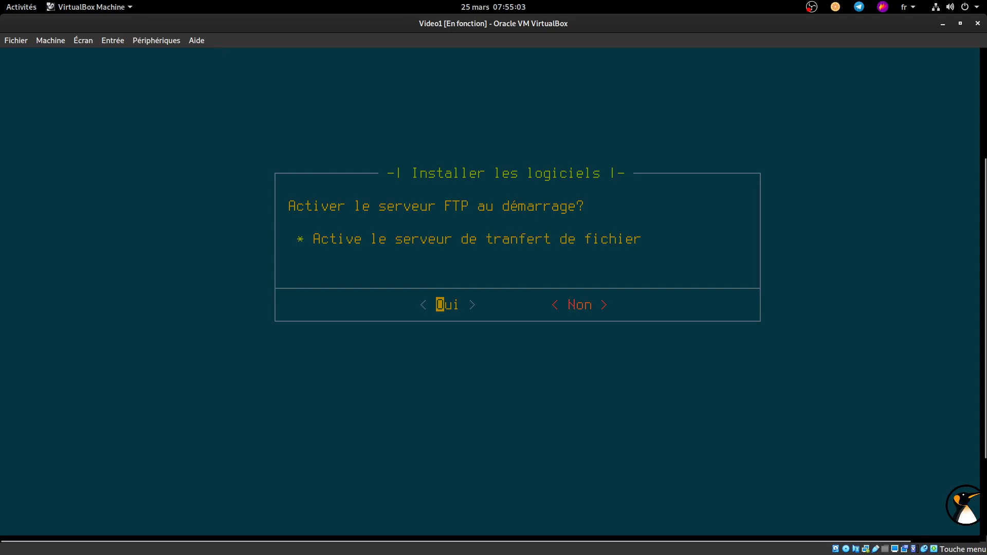
{"action": "key", "text": "Right"}
{"action": "key", "text": "Return"}
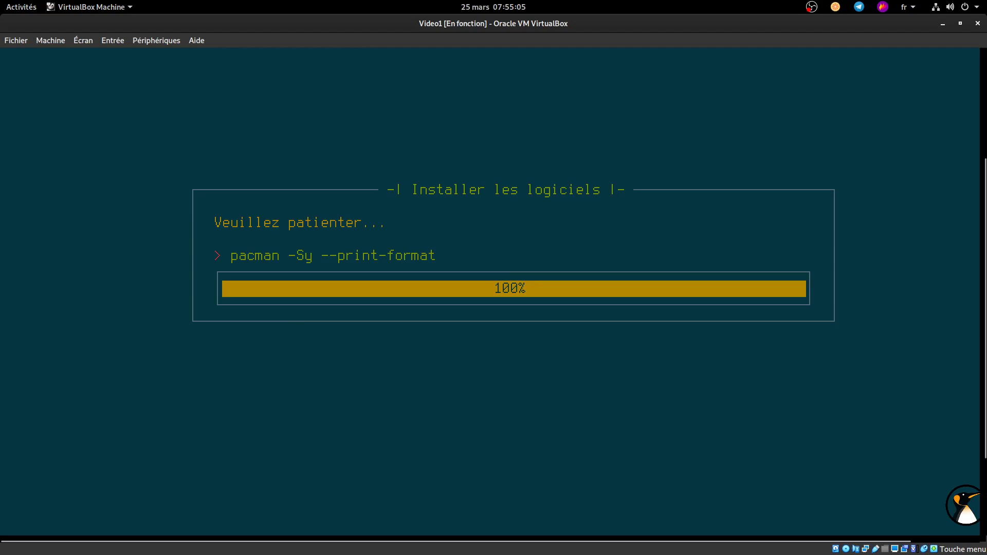
Step: Add openssh to the install list, then add htop from the Système category
{"action": "key", "text": "Return"}
{"action": "key", "text": "Down"}
{"action": "key", "text": "Down"}
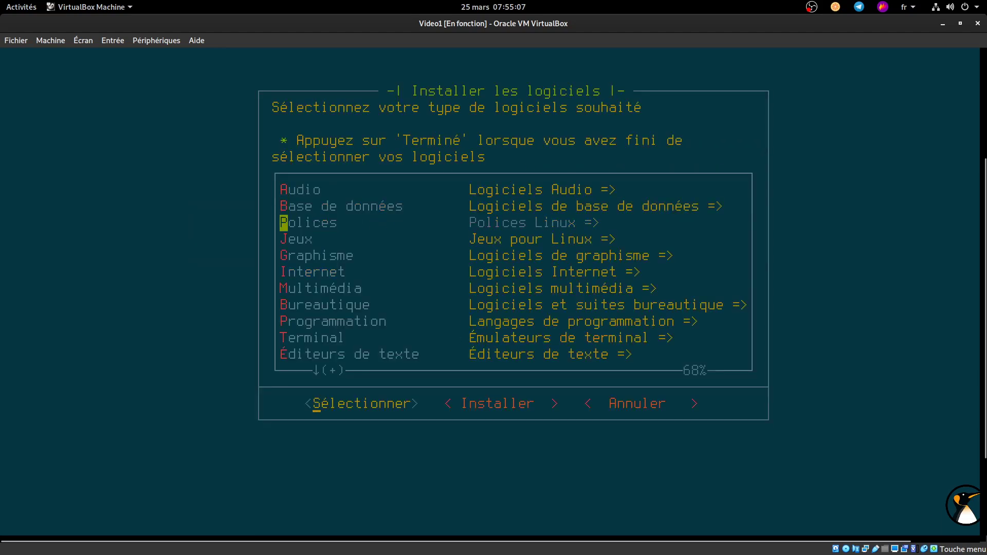
{"action": "key", "text": "Down"}
{"action": "key", "text": "Down"}
{"action": "key", "text": "Down"}
{"action": "key", "text": "Down"}
{"action": "key", "text": "Down"}
{"action": "key", "text": "Down"}
{"action": "key", "text": "Down"}
{"action": "key", "text": "Down"}
{"action": "key", "text": "Down"}
{"action": "key", "text": "Down"}
{"action": "key", "text": "Down"}
{"action": "key", "text": "Down"}
{"action": "key", "text": "Down"}
{"action": "key", "text": "Up"}
{"action": "key", "text": "Up"}
{"action": "key", "text": "Up"}
{"action": "key", "text": "Return"}
{"action": "key", "text": "Down"}
{"action": "key", "text": "Down"}
{"action": "key", "text": "Down"}
{"action": "key", "text": "Down"}
{"action": "key", "text": "Down"}
{"action": "key", "text": "Down"}
{"action": "key", "text": "Down"}
{"action": "key", "text": "Down"}
{"action": "key", "text": "Down"}
{"action": "key", "text": "Down"}
{"action": "key", "text": "Down"}
{"action": "key", "text": "Down"}
{"action": "key", "text": "Down"}
{"action": "key", "text": "Down"}
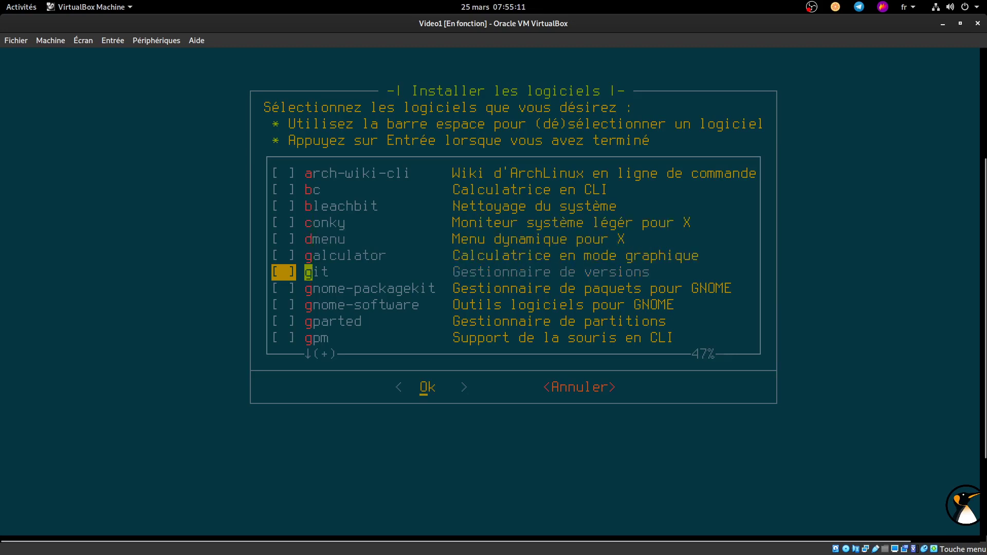
{"action": "key", "text": "Up"}
{"action": "key", "text": "Up"}
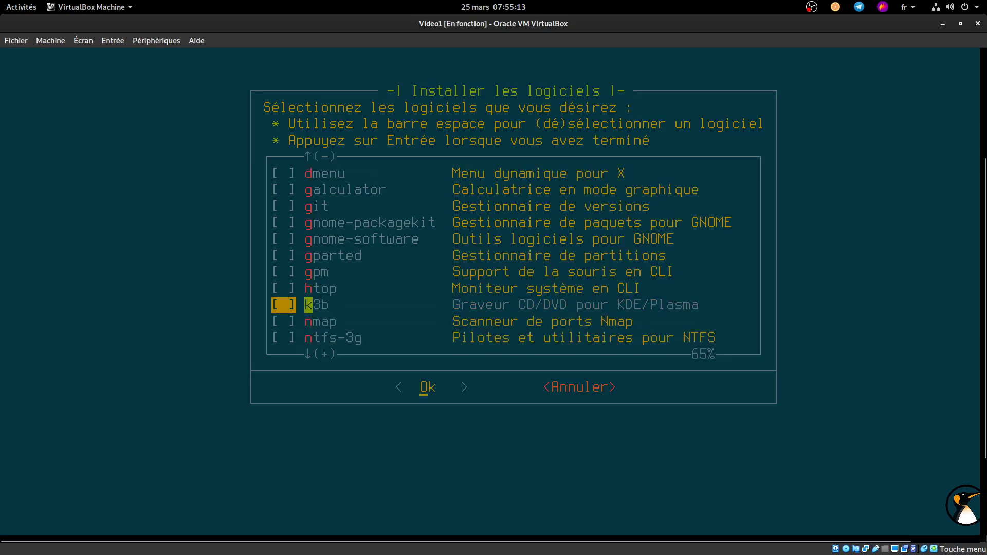
{"action": "key", "text": "Up"}
{"action": "key", "text": "space"}
{"action": "key", "text": "Return"}
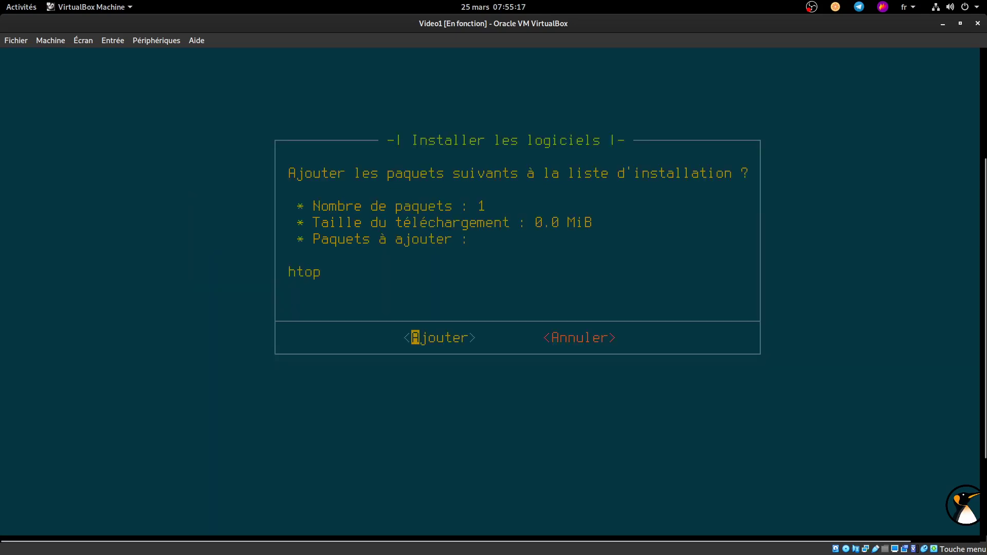
{"action": "key", "text": "Return"}
Step: Add ntfs-3g from Système, then go to Terminé and select Installer
{"action": "key", "text": "Down"}
{"action": "key", "text": "Down"}
{"action": "key", "text": "Down"}
{"action": "key", "text": "Down"}
{"action": "key", "text": "Down"}
{"action": "key", "text": "Down"}
{"action": "key", "text": "Down"}
{"action": "key", "text": "Down"}
{"action": "key", "text": "Down"}
{"action": "key", "text": "Down"}
{"action": "key", "text": "Down"}
{"action": "key", "text": "Down"}
{"action": "key", "text": "Down"}
{"action": "key", "text": "Up"}
{"action": "key", "text": "Up"}
{"action": "key", "text": "Down"}
{"action": "key", "text": "Return"}
{"action": "key", "text": "Down"}
{"action": "key", "text": "Down"}
{"action": "key", "text": "Down"}
{"action": "key", "text": "Down"}
{"action": "key", "text": "Down"}
{"action": "key", "text": "Down"}
{"action": "key", "text": "Down"}
{"action": "key", "text": "Down"}
{"action": "key", "text": "Down"}
{"action": "key", "text": "Down"}
{"action": "key", "text": "Down"}
{"action": "key", "text": "Down"}
{"action": "key", "text": "Down"}
{"action": "key", "text": "Down"}
{"action": "key", "text": "Down"}
{"action": "key", "text": "Down"}
{"action": "key", "text": "Down"}
{"action": "key", "text": "Down"}
{"action": "key", "text": "Down"}
{"action": "key", "text": "Down"}
{"action": "key", "text": "Down"}
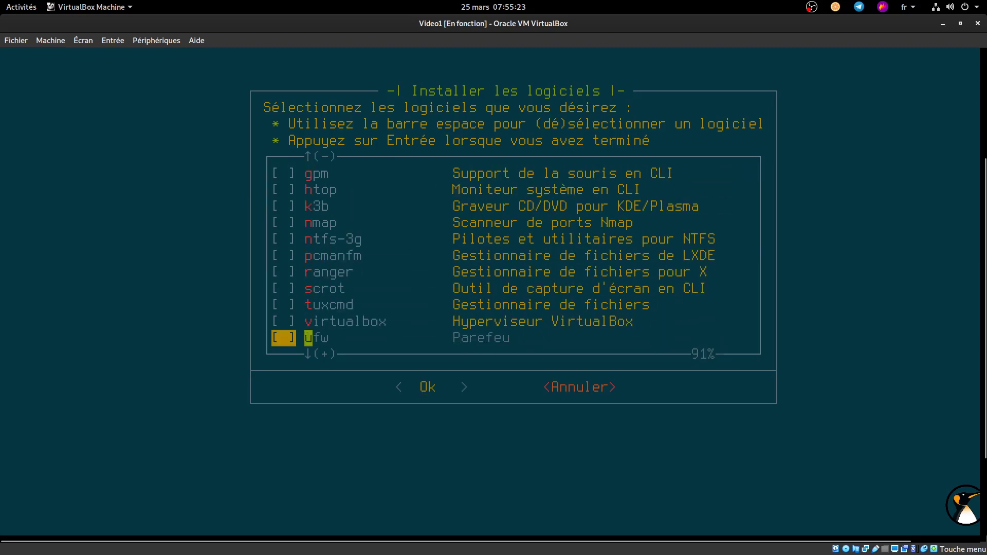
{"action": "key", "text": "Up"}
{"action": "key", "text": "Up"}
{"action": "key", "text": "Up"}
{"action": "key", "text": "Up"}
{"action": "key", "text": "Up"}
{"action": "key", "text": "Up"}
{"action": "key", "text": "Up"}
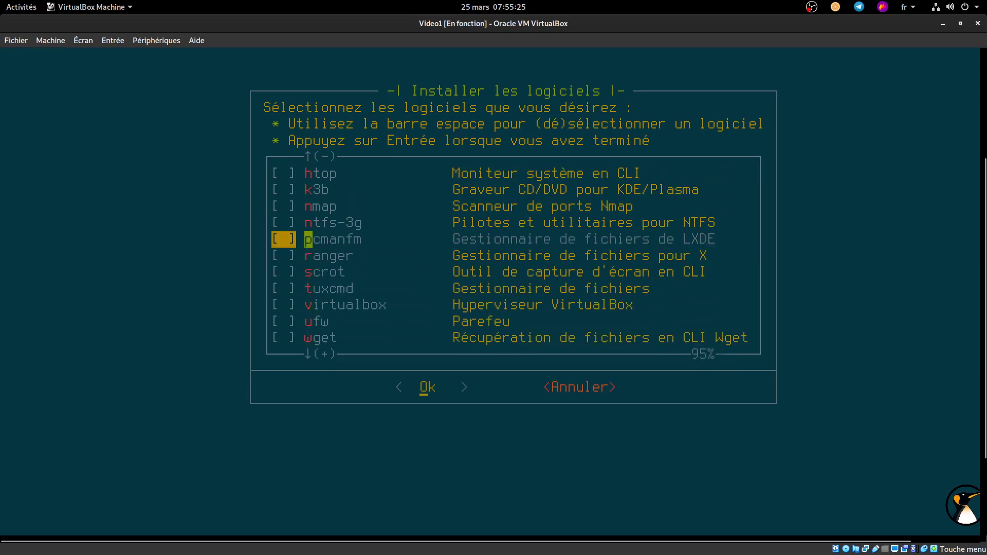
{"action": "key", "text": "Return"}
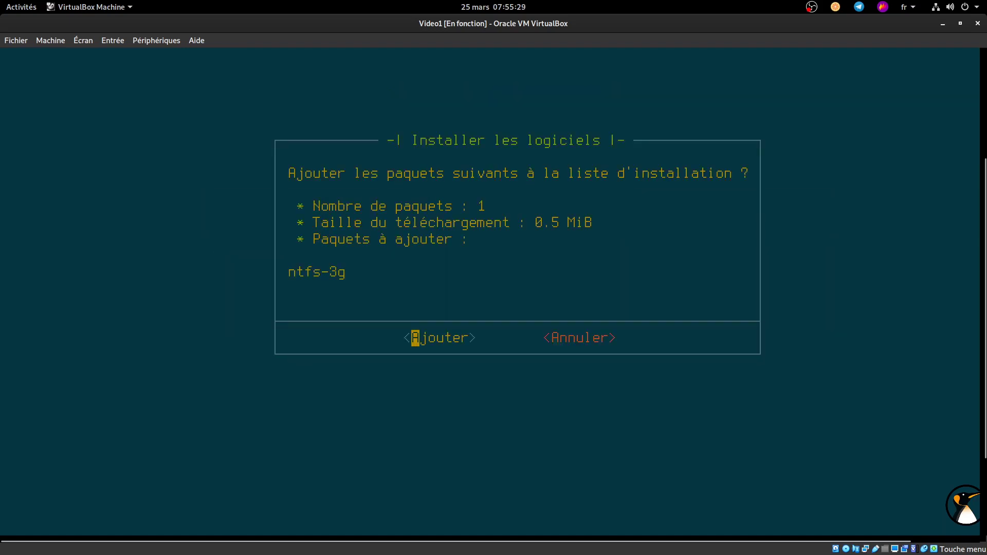
{"action": "key", "text": "Return"}
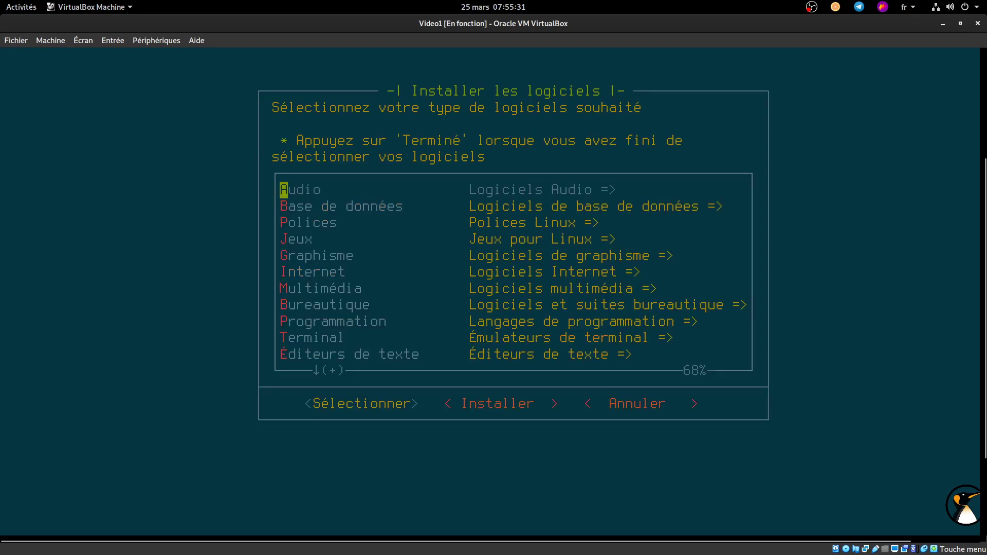
{"action": "key", "text": "Down"}
{"action": "key", "text": "Down"}
{"action": "key", "text": "Down"}
{"action": "key", "text": "Down"}
{"action": "key", "text": "Down"}
{"action": "key", "text": "Down"}
{"action": "key", "text": "Down"}
{"action": "key", "text": "Down"}
{"action": "key", "text": "Down"}
{"action": "key", "text": "Down"}
{"action": "key", "text": "Down"}
{"action": "key", "text": "Down"}
{"action": "key", "text": "Down"}
{"action": "key", "text": "Down"}
{"action": "key", "text": "Down"}
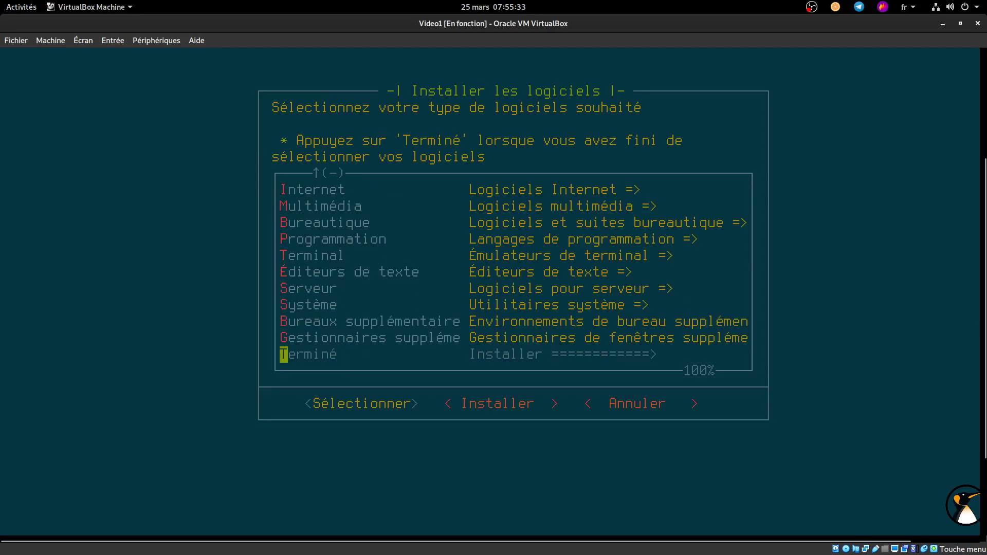
{"action": "key", "text": "Right"}
Step: Install the base system with the chosen software on /dev/sda and dismiss the theme notification
{"action": "key", "text": "Return"}
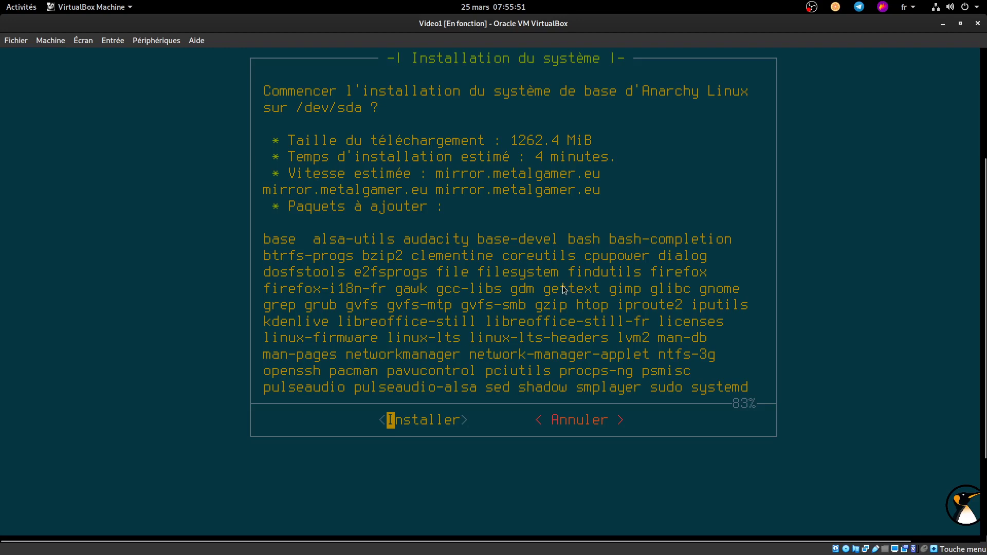
{"action": "key", "text": "Return"}
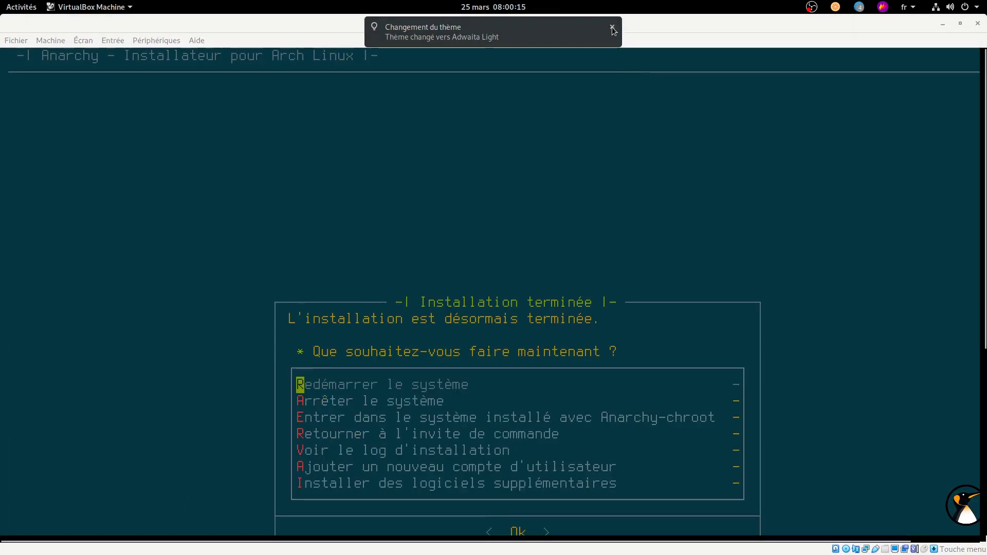
{"action": "left_click", "coordinate": [612, 28]}
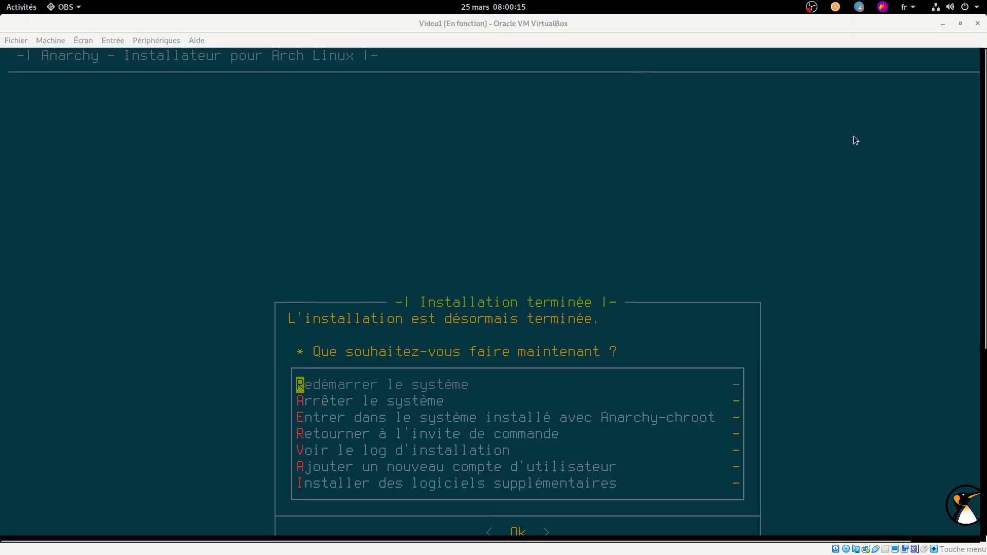
Step: Choose Redémarrer le système from the Installation terminée menu to reboot the VM
{"action": "scroll", "coordinate": [984, 106], "scroll_direction": "down", "scroll_amount": 5}
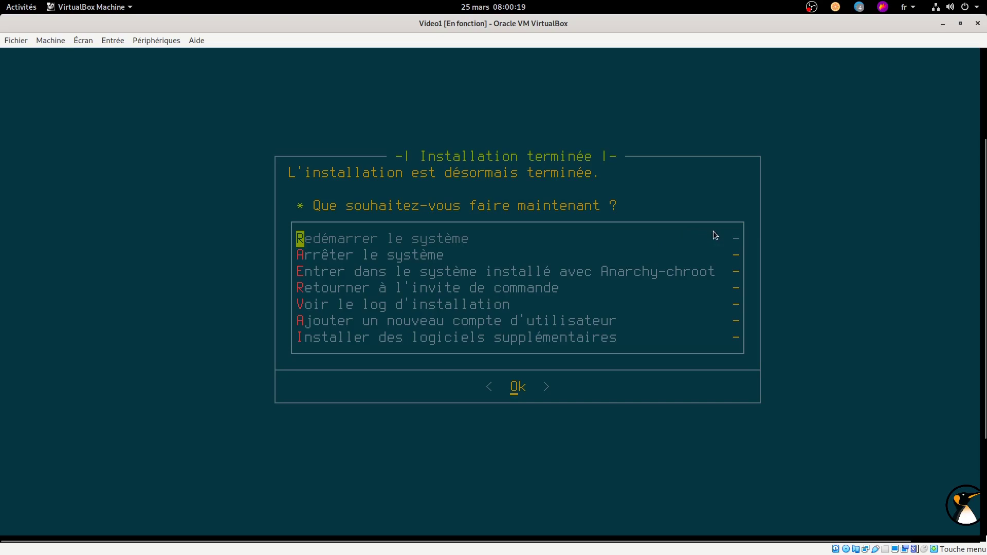
{"action": "left_click", "coordinate": [636, 213]}
{"action": "key", "text": "Down"}
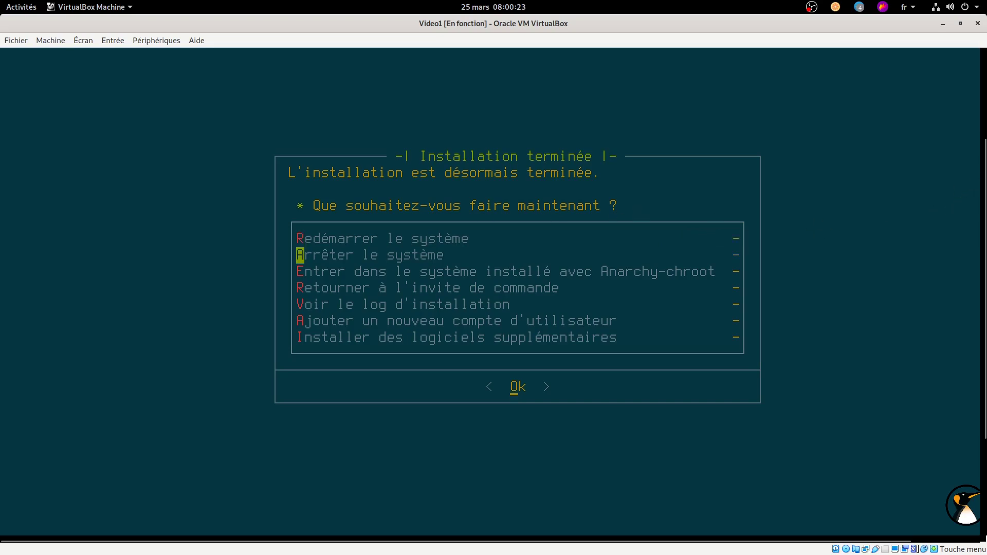
{"action": "key", "text": "Down"}
{"action": "key", "text": "Down"}
{"action": "key", "text": "Down"}
{"action": "key", "text": "Down"}
{"action": "key", "text": "Down"}
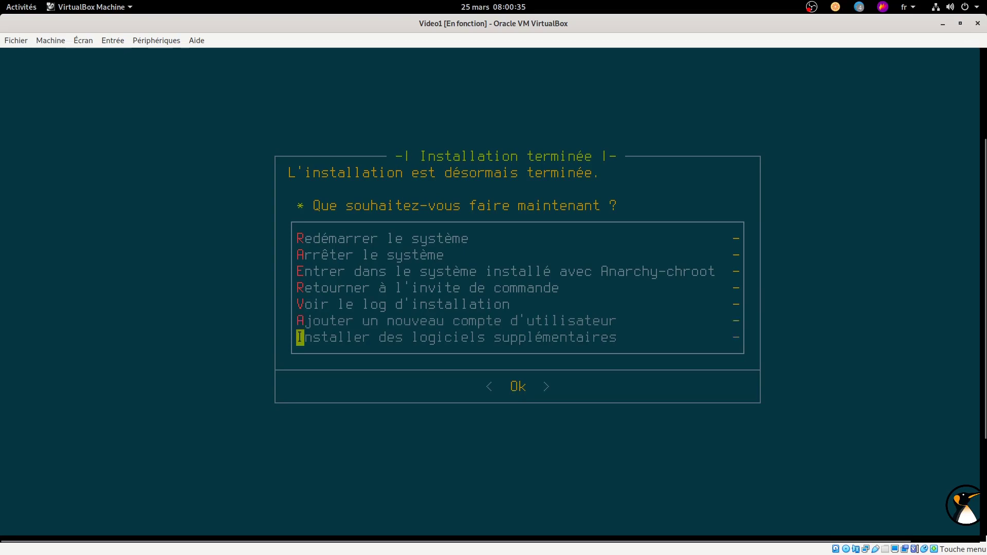
{"action": "key", "text": "Up"}
{"action": "key", "text": "Up"}
{"action": "key", "text": "Up"}
{"action": "key", "text": "Up"}
{"action": "key", "text": "Up"}
{"action": "key", "text": "Up"}
{"action": "key", "text": "Return"}
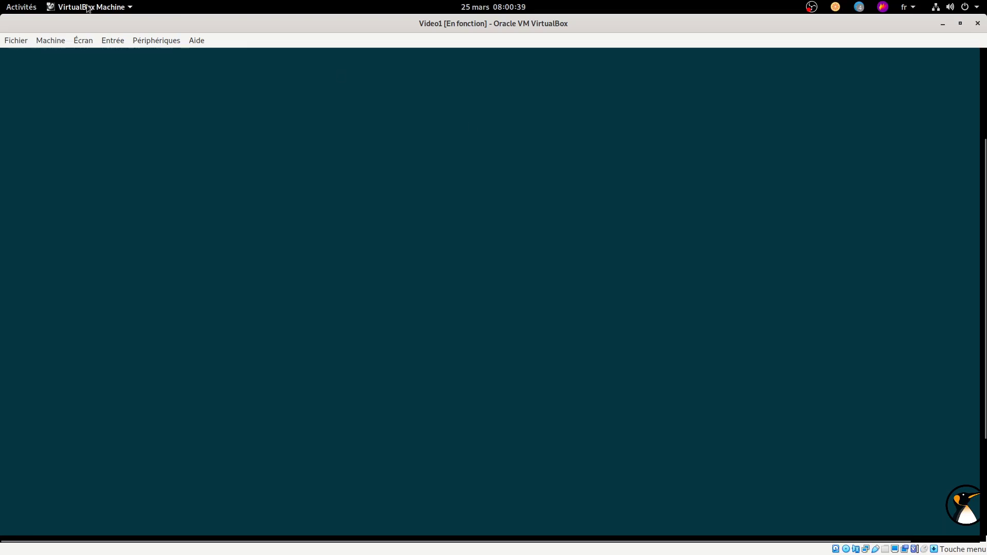
{"action": "left_click", "coordinate": [83, 40]}
Step: Resize the guest display to 100% and run the VM in full-screen mode
{"action": "mouse_move", "coordinate": [119, 201]}
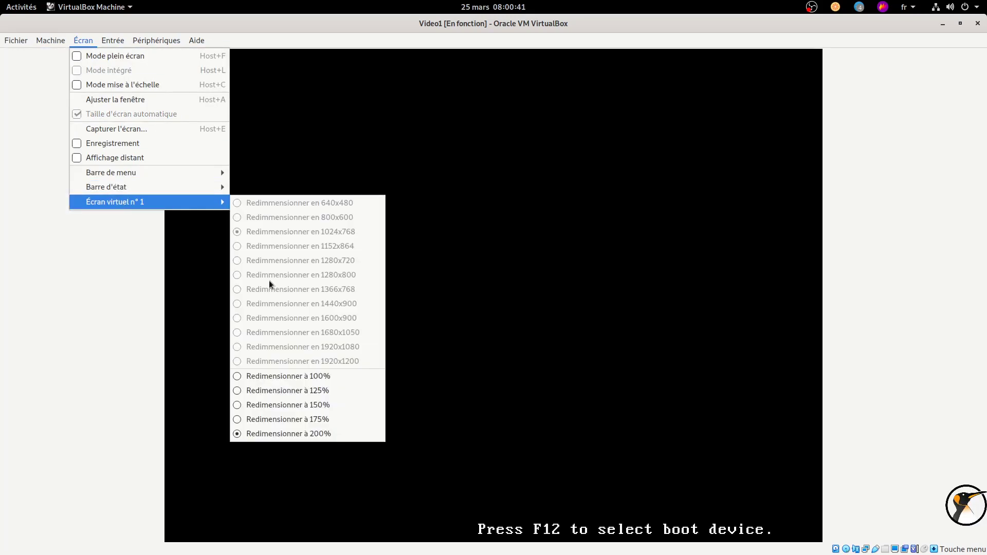
{"action": "left_click", "coordinate": [279, 374]}
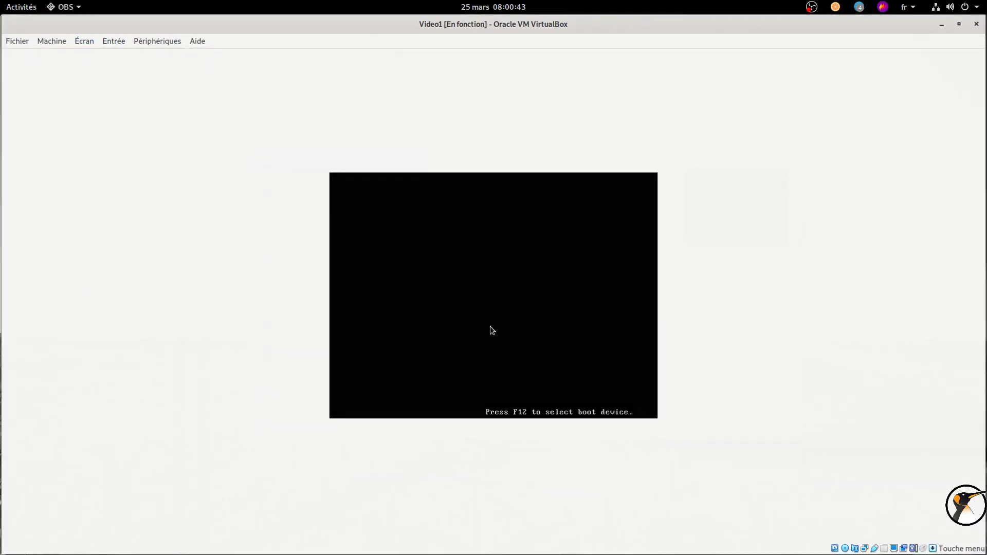
{"action": "key", "text": "ctrl+f"}
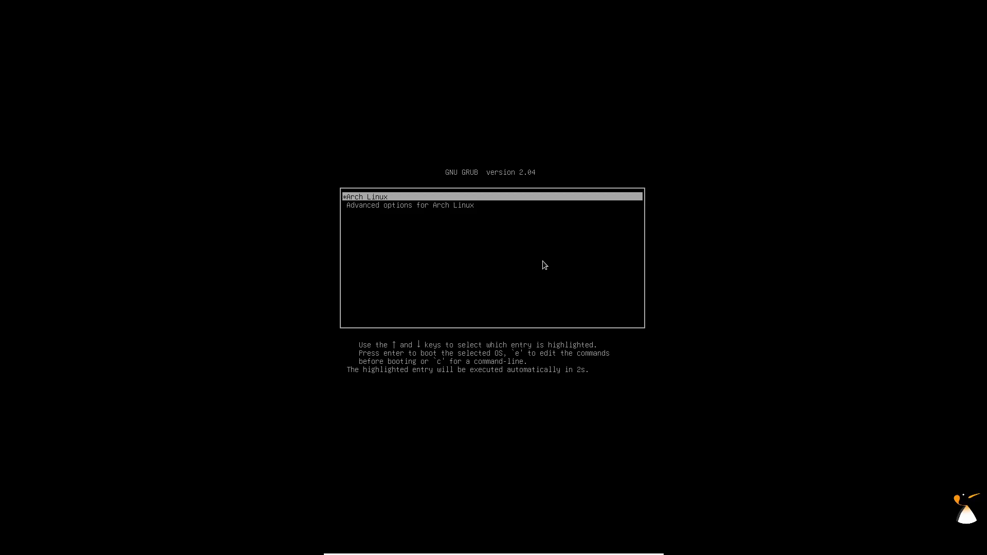
{"action": "mouse_move", "coordinate": [470, 549]}
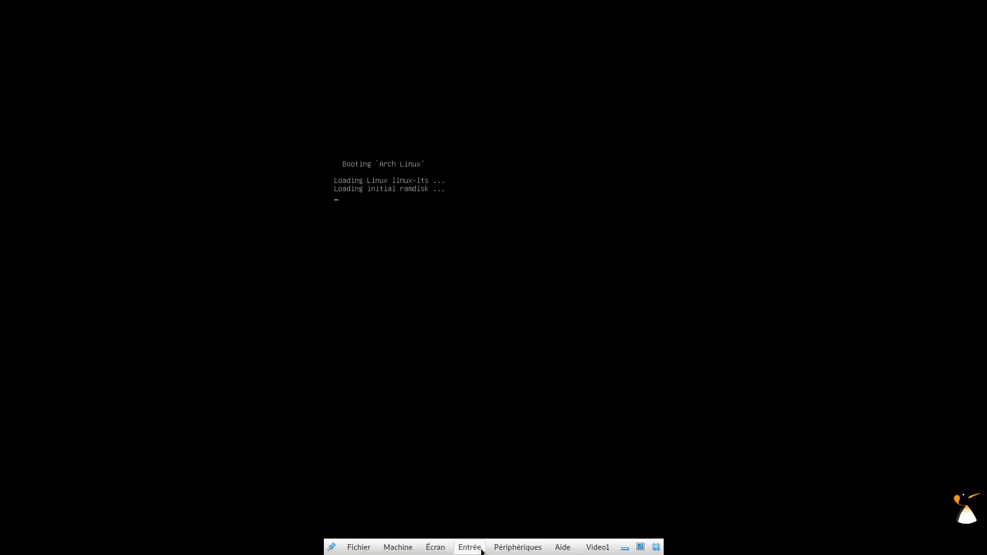
{"action": "left_click", "coordinate": [639, 547]}
{"action": "key", "text": "ctrl+f"}
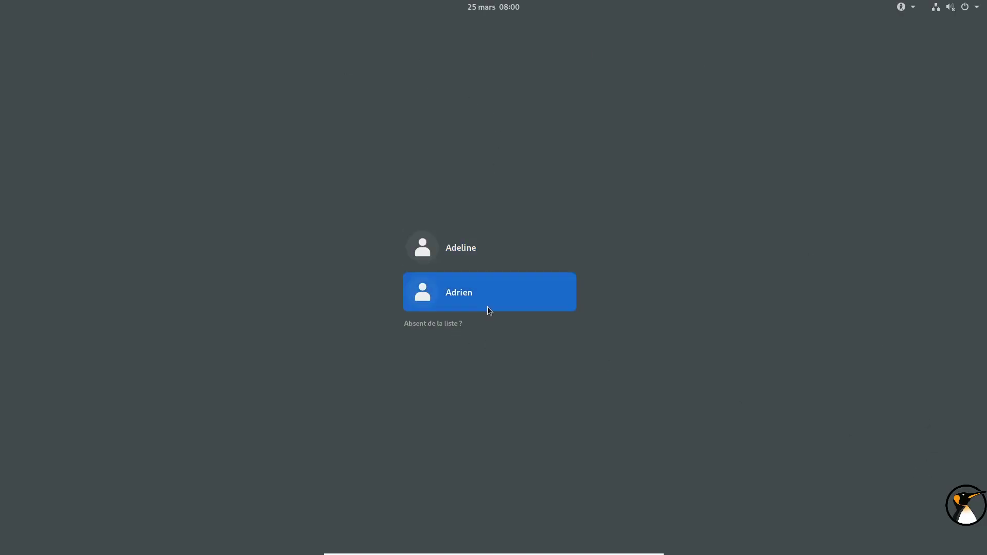
Step: Log in at the GDM screen with the account password, then unmute and raise the sound volume
{"action": "left_click", "coordinate": [488, 310]}
{"action": "left_click", "coordinate": [961, 529]}
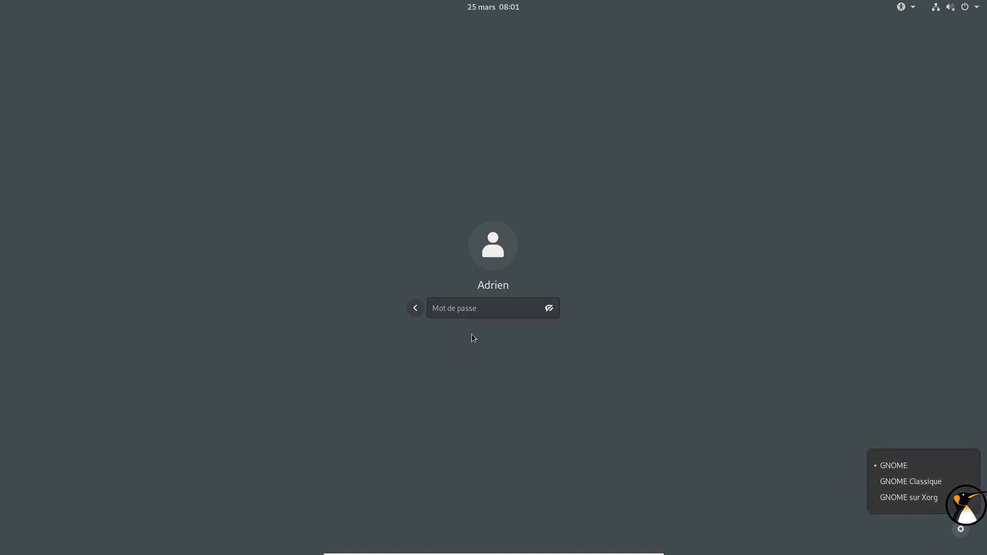
{"action": "left_click", "coordinate": [475, 311]}
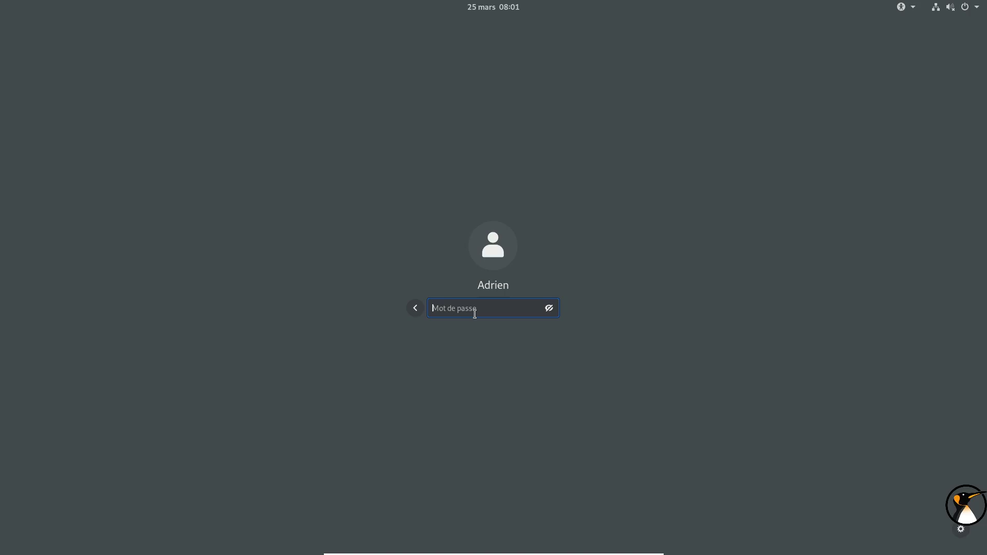
{"action": "type", "text": "•••"}
{"action": "key", "text": "BackSpace"}
{"action": "type", "text": "••••••••••••"}
{"action": "key", "text": "Return"}
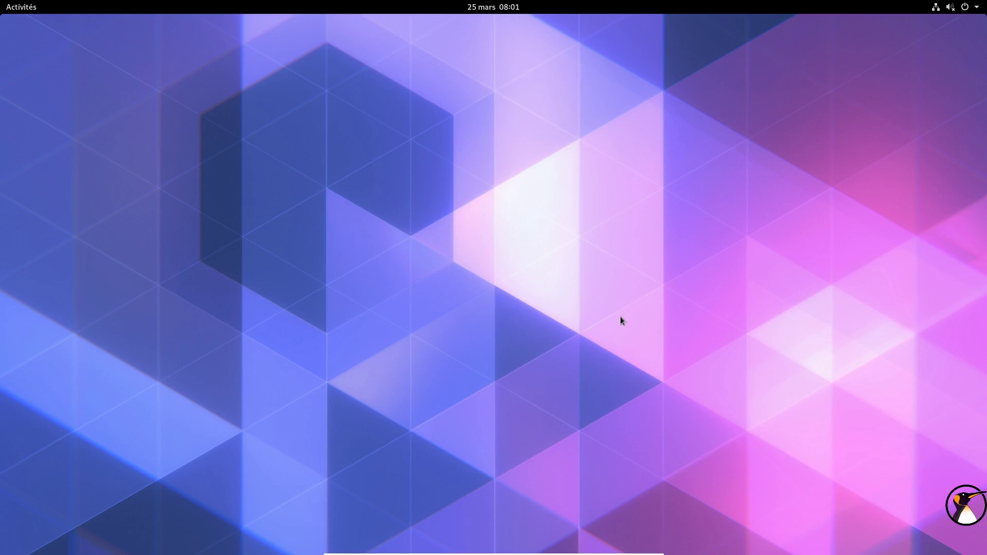
{"action": "left_click", "coordinate": [952, 7]}
{"action": "left_click_drag", "start_coordinate": [856, 38], "coordinate": [931, 39]}
{"action": "left_click", "coordinate": [157, 125]}
{"action": "left_click", "coordinate": [4, 7]}
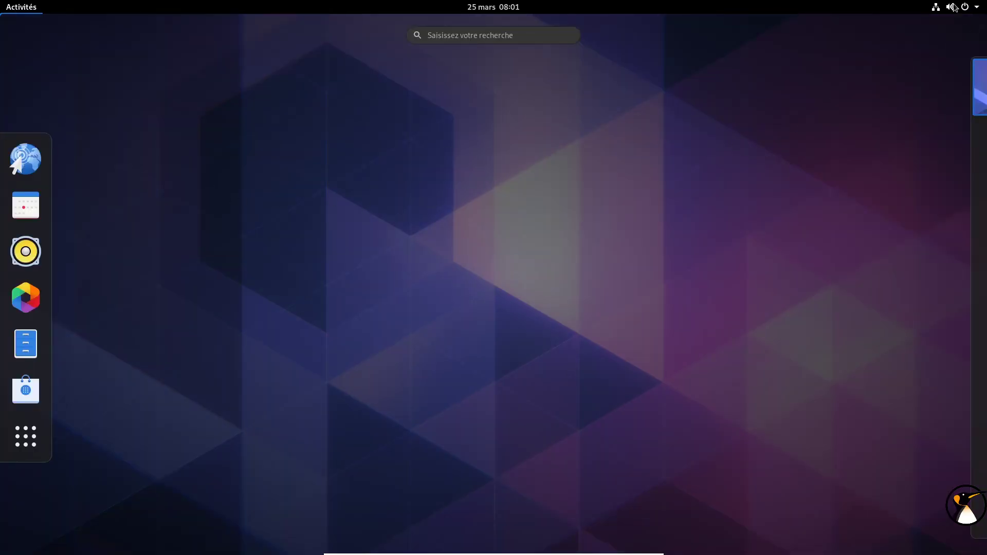
{"action": "left_click", "coordinate": [954, 7]}
{"action": "left_click", "coordinate": [873, 90]}
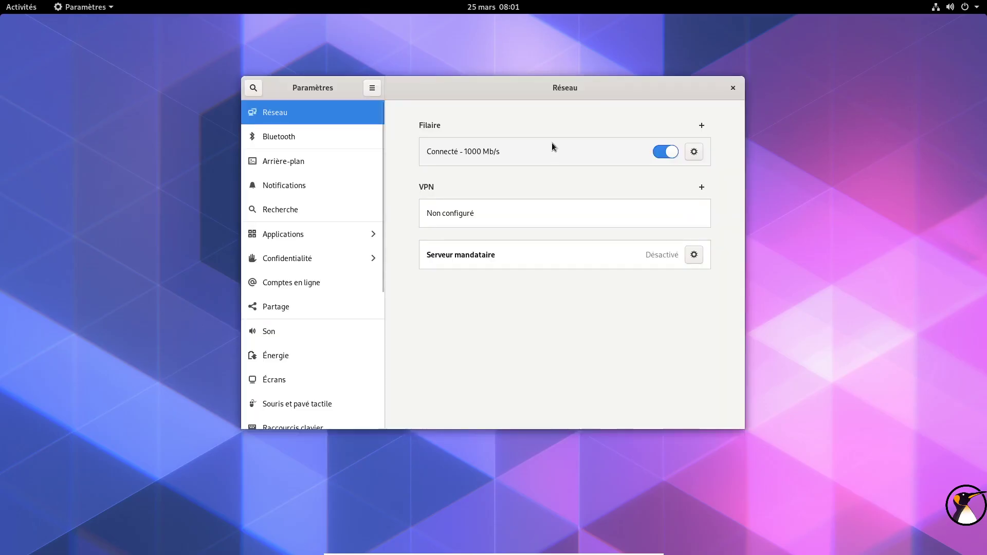
{"action": "scroll", "coordinate": [408, 383], "scroll_direction": "down", "scroll_amount": 5}
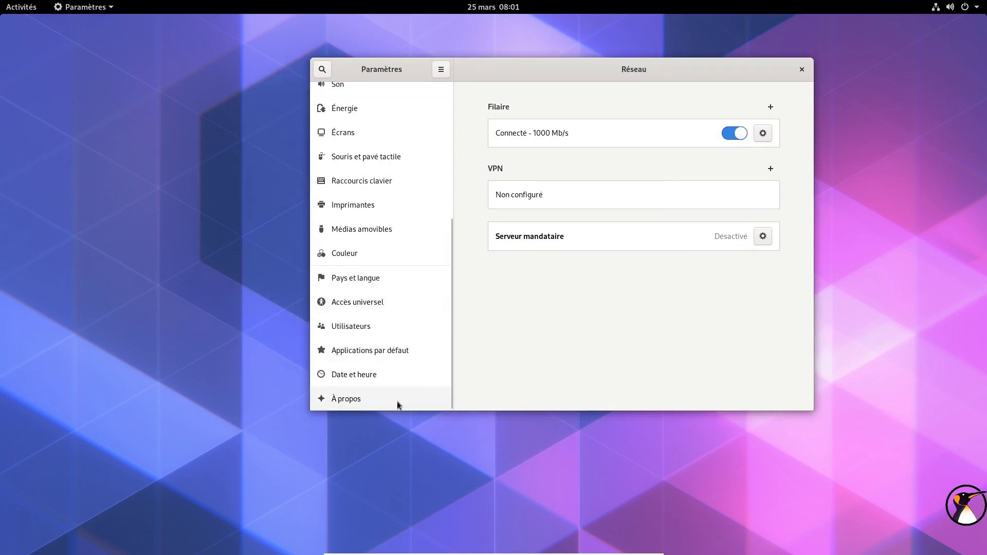
{"action": "left_click", "coordinate": [397, 401]}
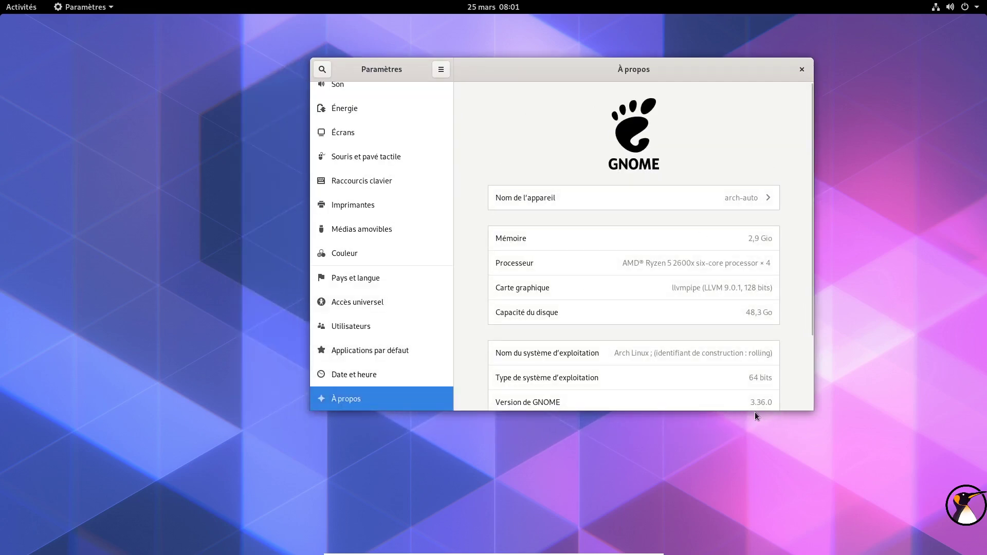
{"action": "left_click_drag", "start_coordinate": [752, 417], "coordinate": [742, 536]}
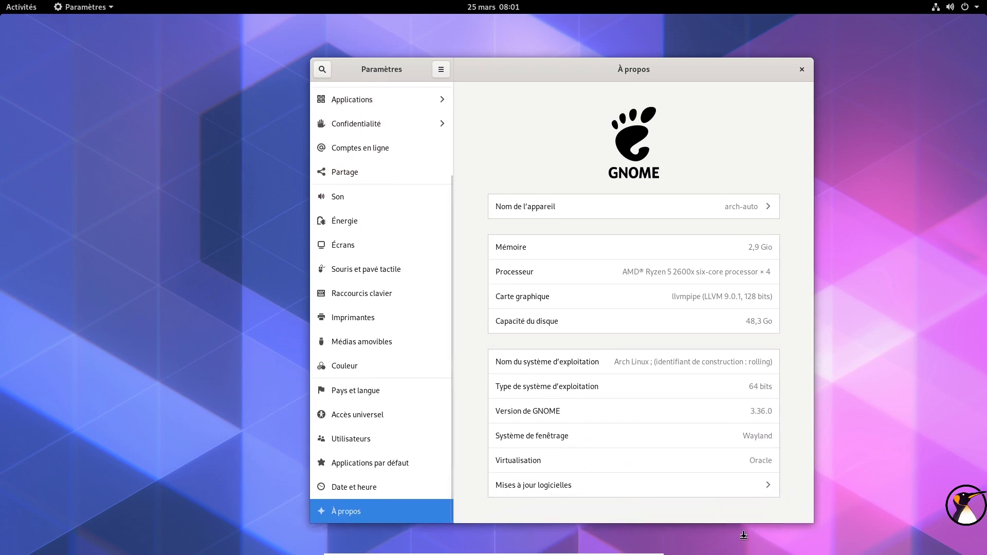
{"action": "left_click_drag", "start_coordinate": [648, 71], "coordinate": [636, 33]}
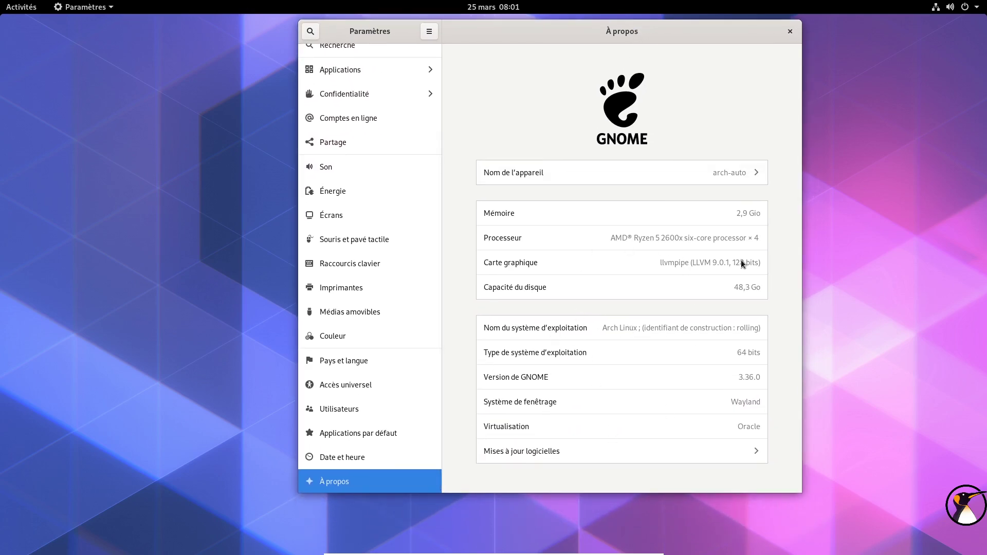
{"action": "left_click", "coordinate": [791, 31]}
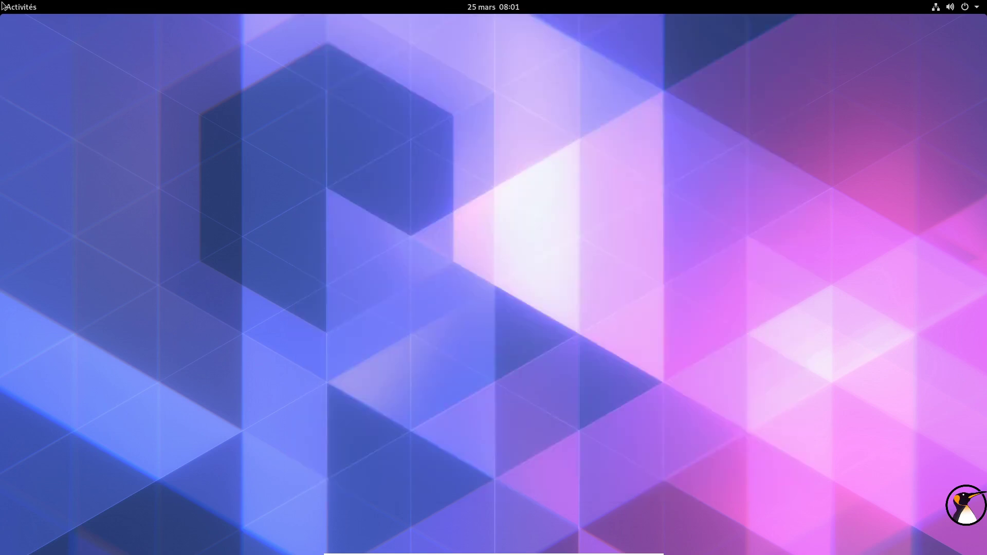
{"action": "left_click", "coordinate": [3, 6]}
Step: Launch GNOME Terminal from the application search and enlarge its text with Ctrl++
{"action": "left_click", "coordinate": [32, 439]}
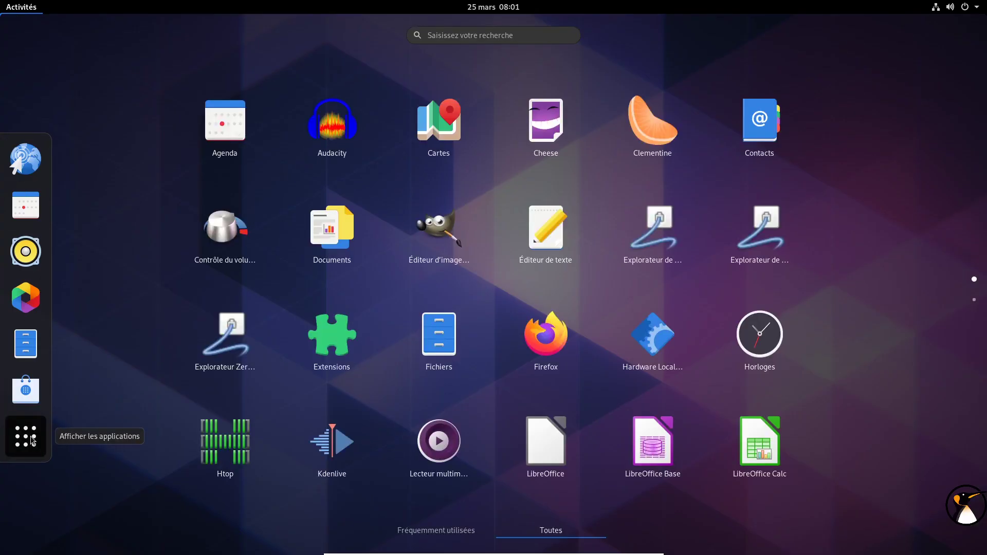
{"action": "type", "text": "term"}
{"action": "key", "text": "Return"}
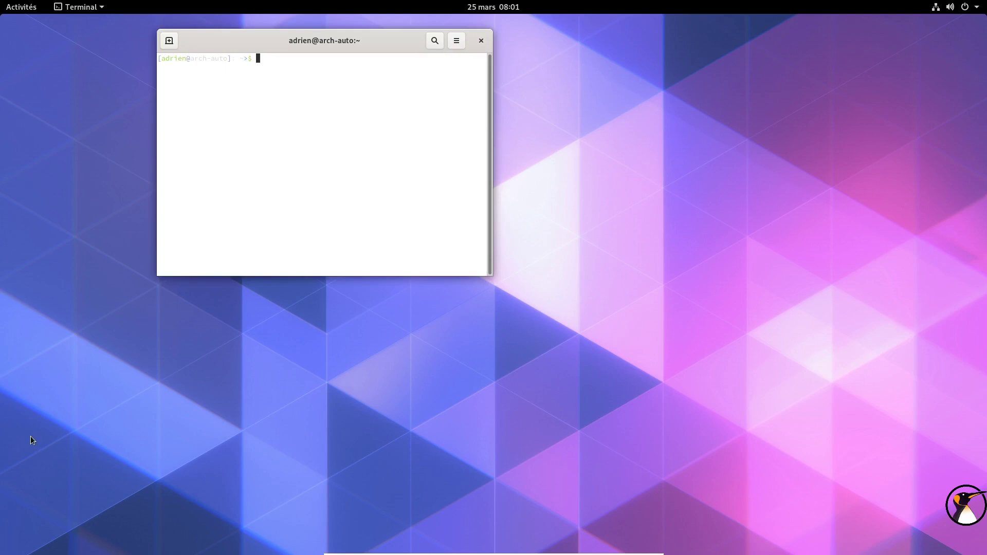
{"action": "key", "text": "ctrl+plus"}
{"action": "key", "text": "ctrl+plus"}
{"action": "key", "text": "ctrl+plus"}
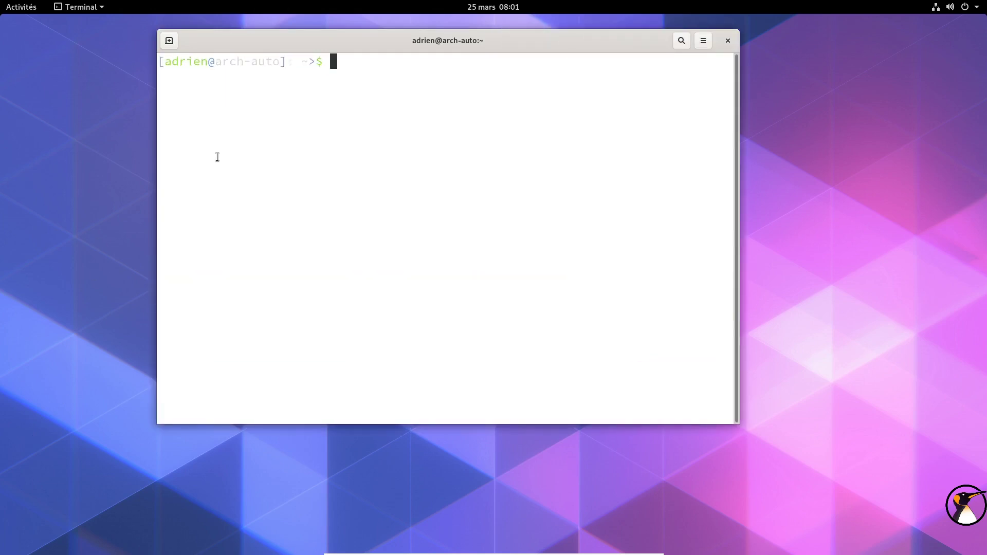
Step: Turn off system theme colours in the Sans nom profile for a dark terminal
{"action": "left_click", "coordinate": [703, 41]}
{"action": "left_click", "coordinate": [649, 157]}
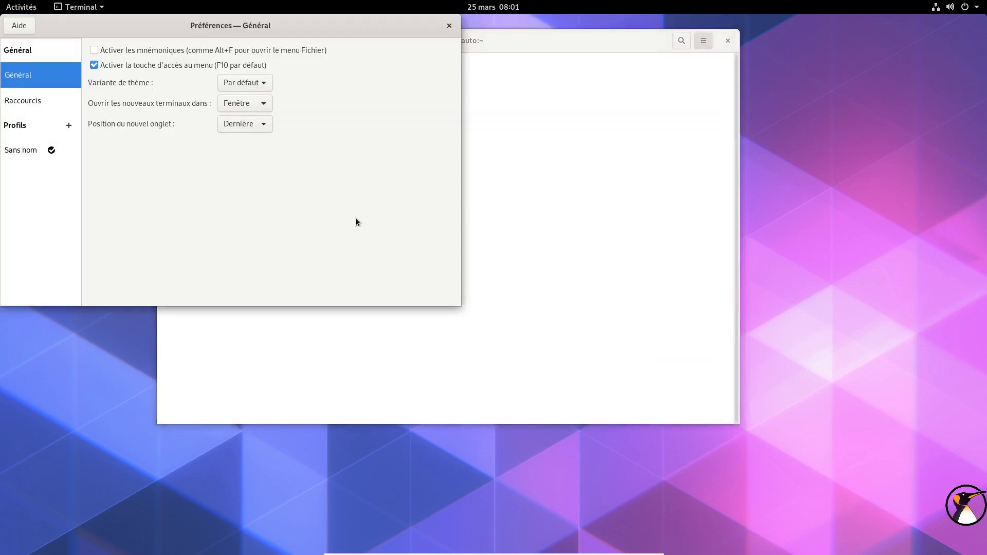
{"action": "left_click", "coordinate": [18, 150]}
{"action": "left_click", "coordinate": [140, 47]}
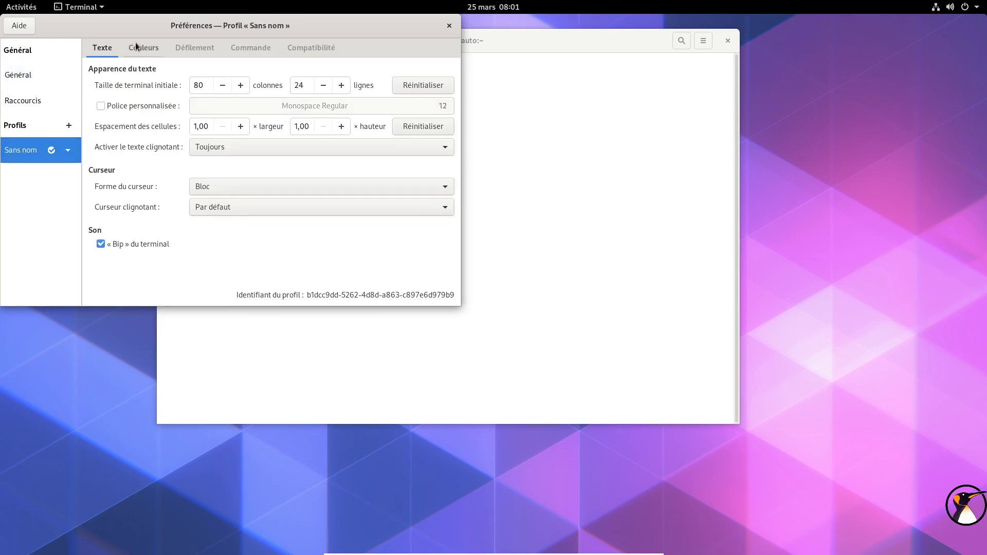
{"action": "left_click", "coordinate": [102, 83]}
{"action": "left_click", "coordinate": [449, 26]}
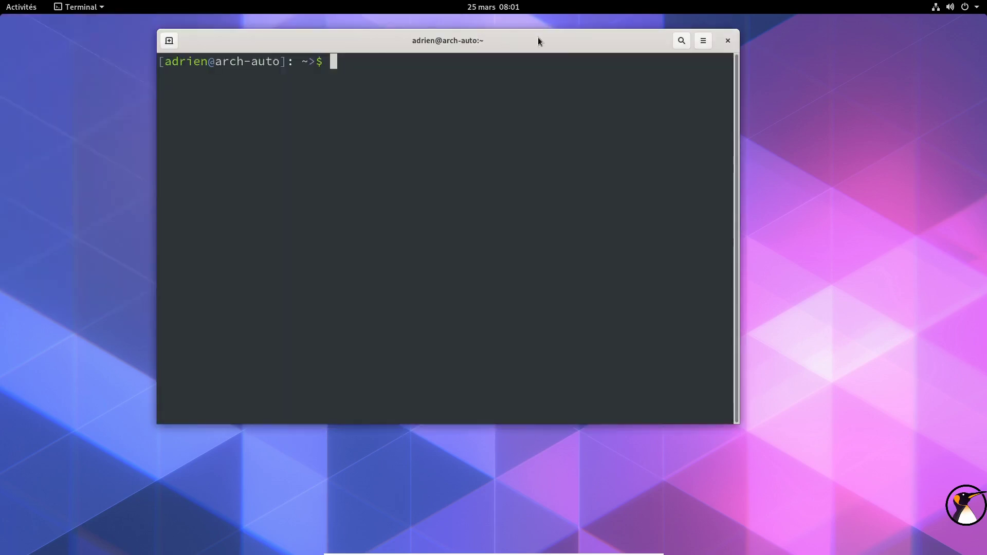
{"action": "left_click_drag", "start_coordinate": [538, 40], "coordinate": [589, 51]}
Step: Display the contents of /etc/arch-release with cat
{"action": "type", "text": "cat "}
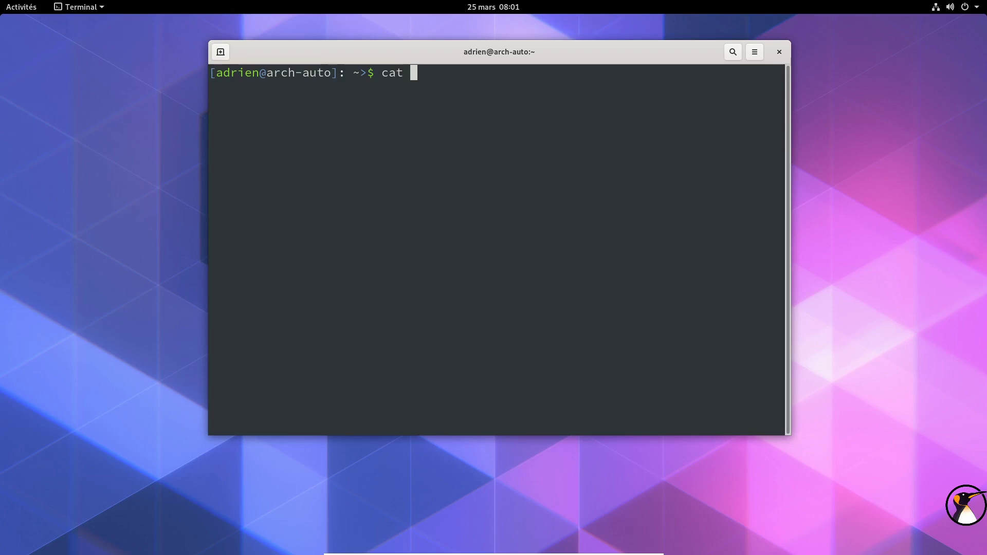
{"action": "type", "text": "/etc/arc"}
{"action": "key", "text": "Tab"}
{"action": "key", "text": "Return"}
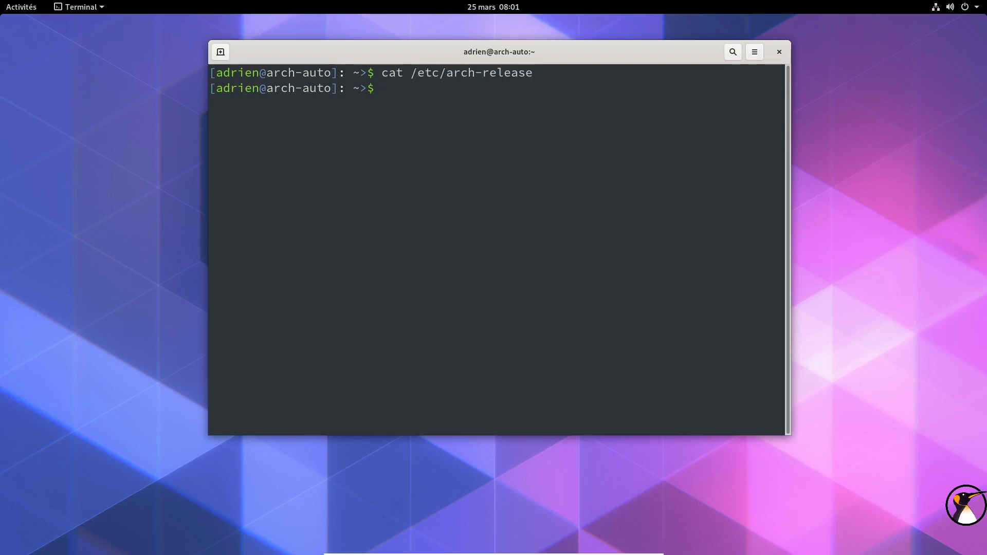
Step: Install lsb-release with sudo pacman -S, entering the sudo password and confirming with o
{"action": "key", "text": "Up"}
{"action": "key", "text": "BackSpace"}
{"action": "key", "text": "BackSpace"}
{"action": "key", "text": "BackSpace"}
{"action": "key", "text": "BackSpace"}
{"action": "key", "text": "BackSpace"}
{"action": "key", "text": "BackSpace"}
{"action": "key", "text": "BackSpace"}
{"action": "key", "text": "BackSpace"}
{"action": "key", "text": "BackSpace"}
{"action": "key", "text": "BackSpace"}
{"action": "key", "text": "BackSpace"}
{"action": "key", "text": "BackSpace"}
{"action": "key", "text": "BackSpace"}
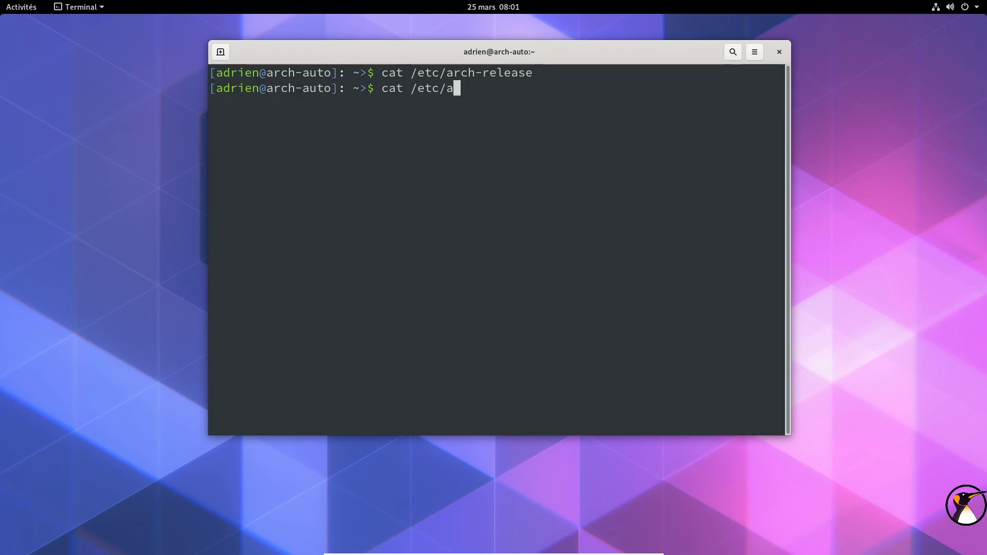
{"action": "type", "text": "lsb"}
{"action": "key", "text": "BackSpace"}
{"action": "key", "text": "BackSpace"}
{"action": "key", "text": "BackSpace"}
{"action": "key", "text": "BackSpace"}
{"action": "key", "text": "BackSpace"}
{"action": "key", "text": "BackSpace"}
{"action": "key", "text": "BackSpace"}
{"action": "key", "text": "BackSpace"}
{"action": "key", "text": "BackSpace"}
{"action": "key", "text": "BackSpace"}
{"action": "key", "text": "BackSpace"}
{"action": "key", "text": "BackSpace"}
{"action": "type", "text": "sudo pacm"}
{"action": "type", "text": "-S lsb_re"}
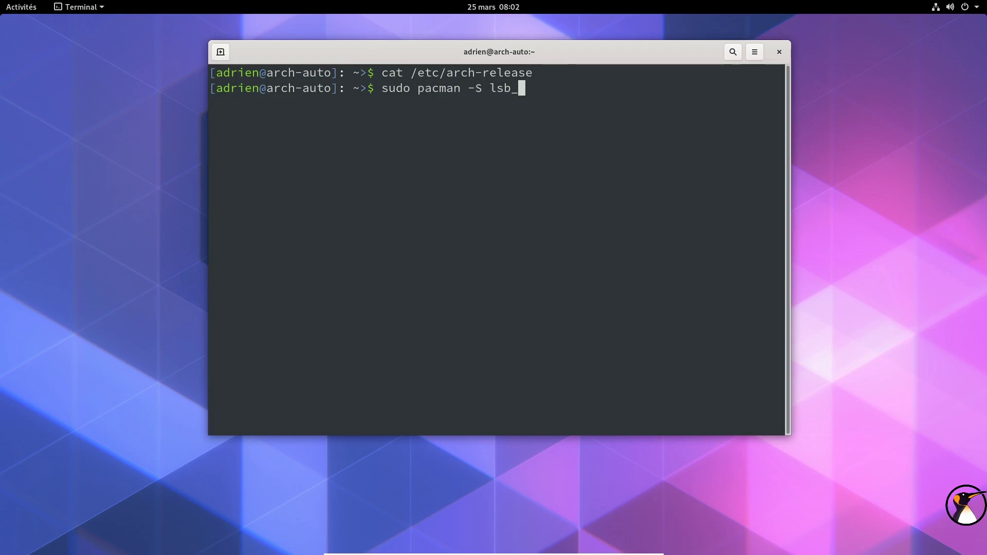
{"action": "key", "text": "BackSpace"}
{"action": "key", "text": "BackSpace"}
{"action": "key", "text": "BackSpace"}
{"action": "key", "text": "BackSpace"}
{"action": "type", "text": "b-release"}
{"action": "key", "text": "Return"}
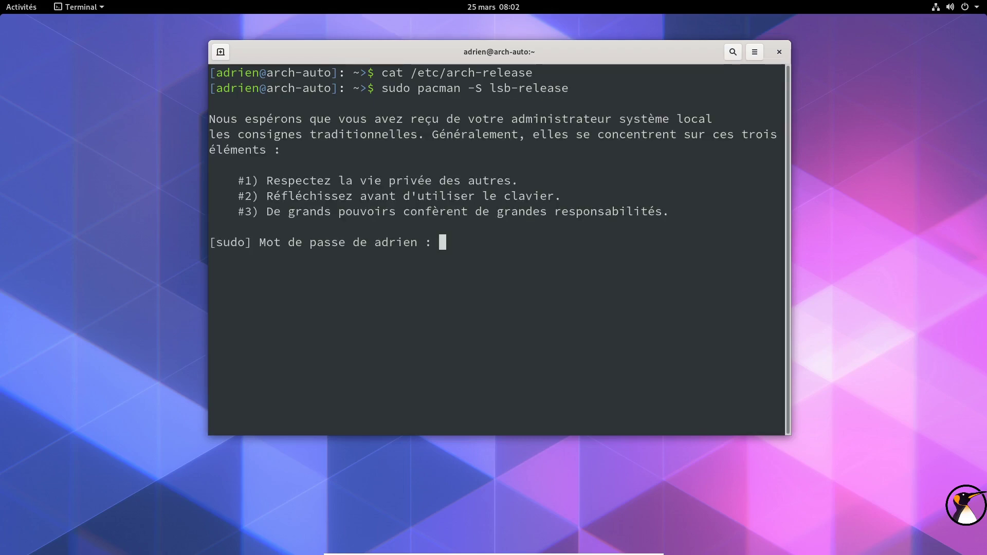
{"action": "key", "text": "Return"}
{"action": "type", "text": "o"}
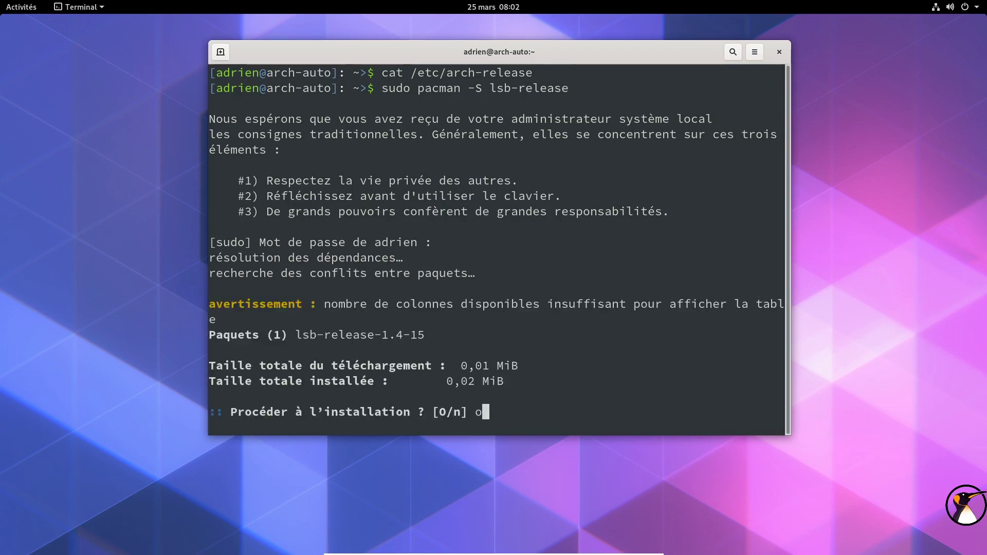
{"action": "key", "text": "Return"}
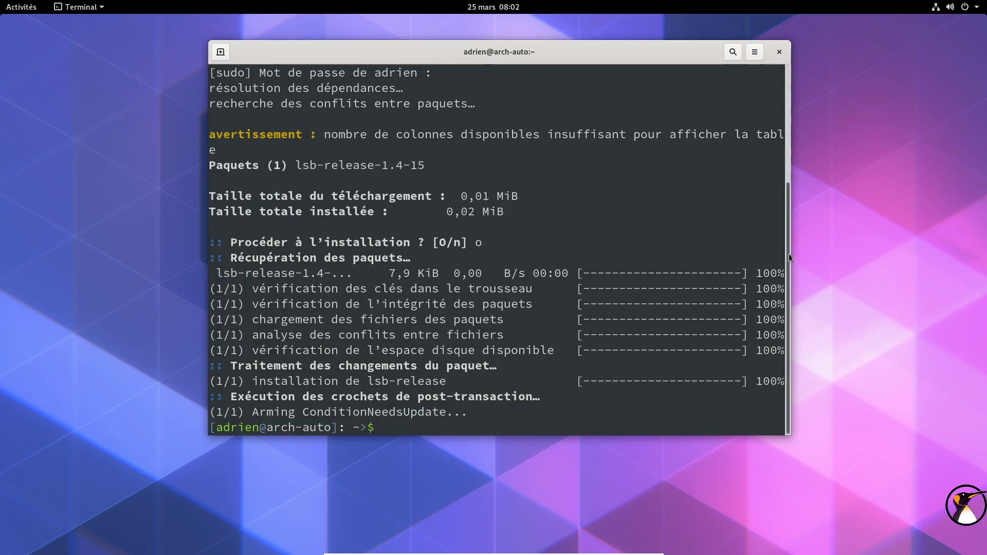
Step: Widen the terminal and run lsb_release -a, showing Arch Linux release rolling
{"action": "left_click_drag", "start_coordinate": [791, 254], "coordinate": [863, 254]}
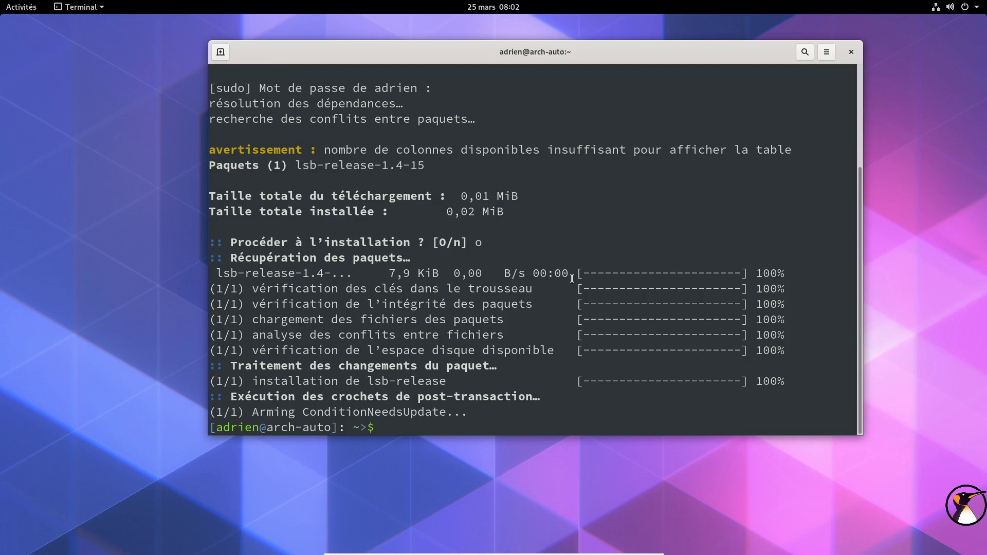
{"action": "type", "text": "lsb_release -a"}
{"action": "key", "text": "Return"}
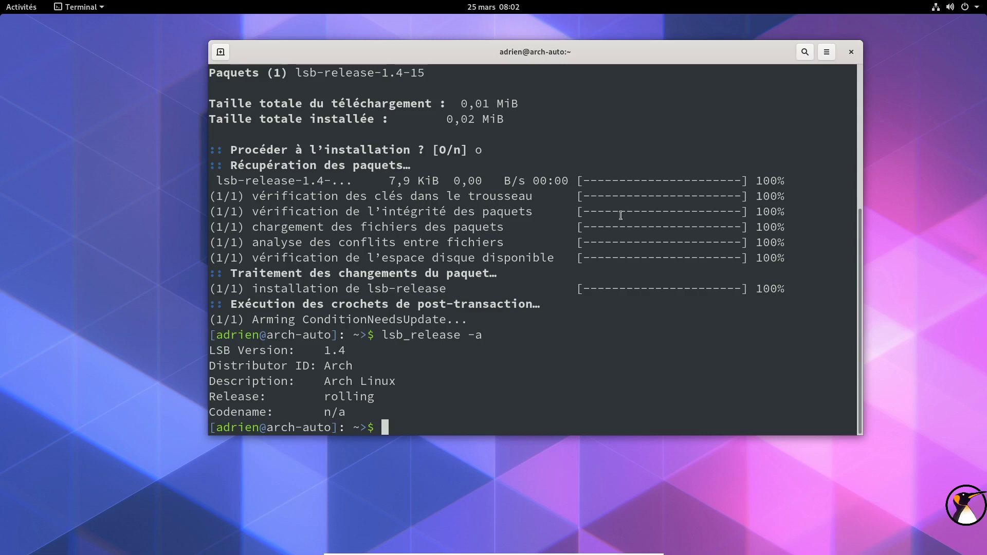
Step: Run lsblk -f, maximize the terminal to read it, highlight the ANARCHYV1010 label, then restore
{"action": "type", "text": "lsb"}
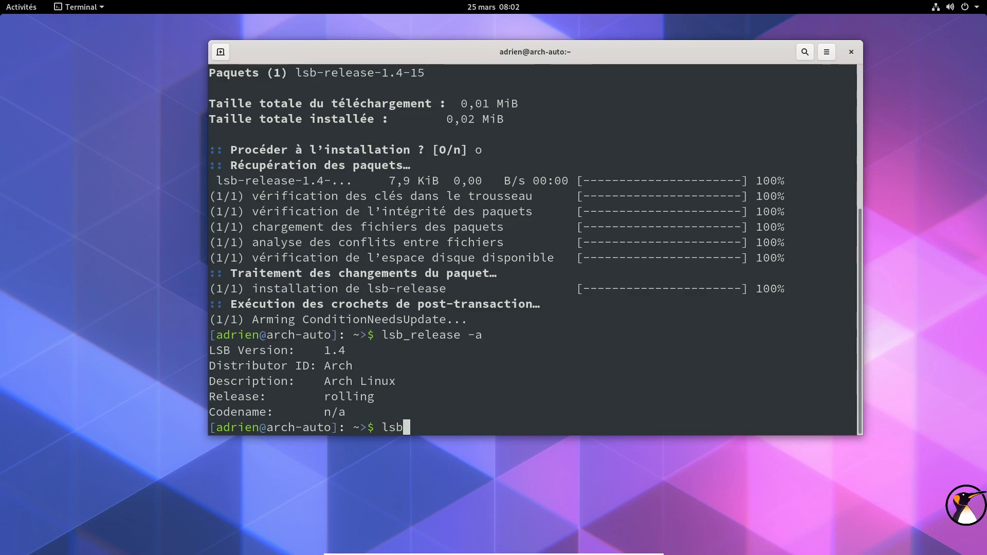
{"action": "type", "text": "lk -f"}
{"action": "key", "text": "Return"}
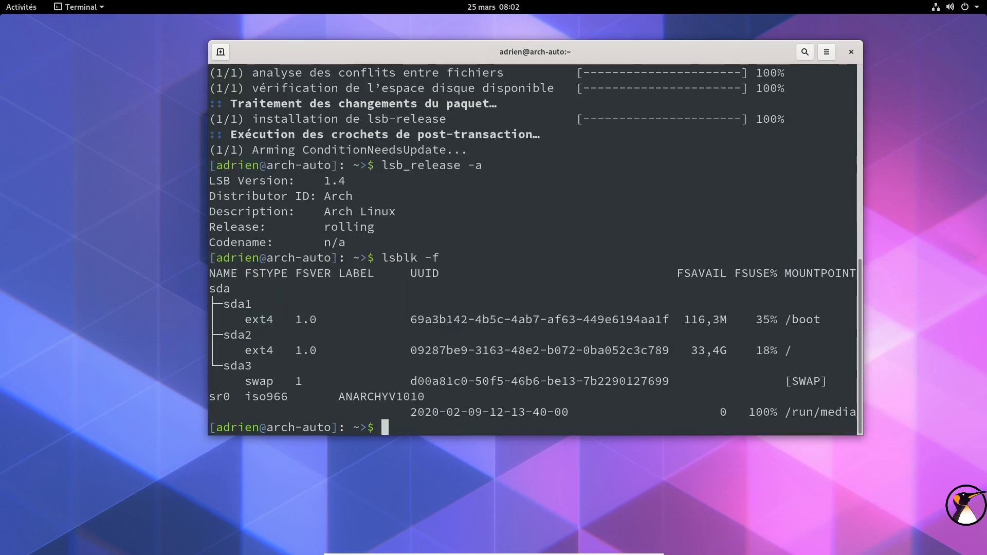
{"action": "double_click", "coordinate": [562, 52]}
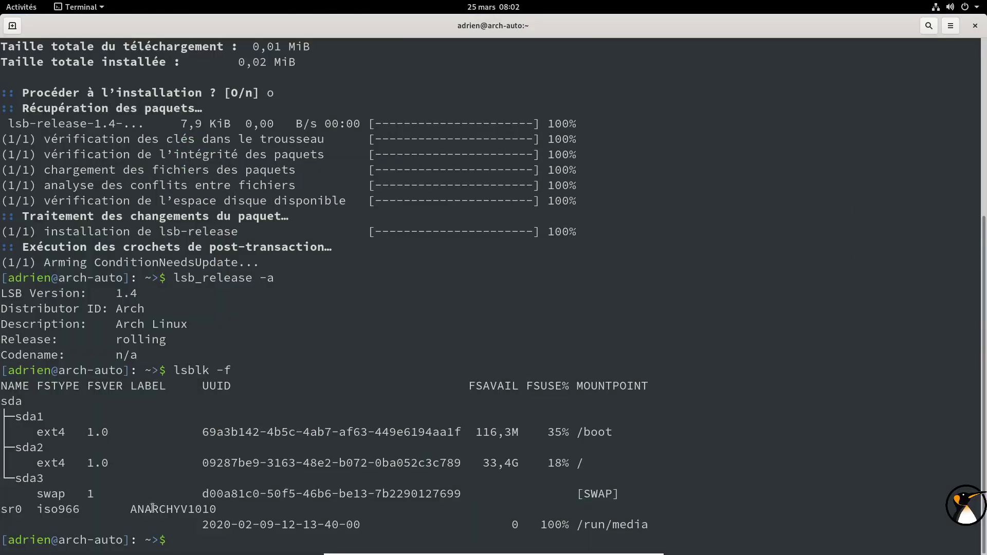
{"action": "left_click_drag", "start_coordinate": [126, 510], "coordinate": [216, 509]}
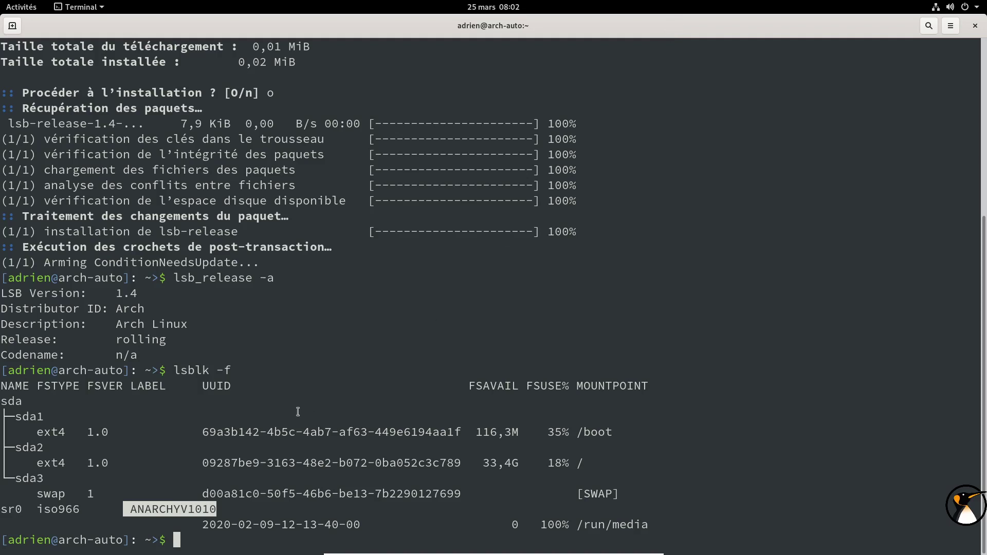
{"action": "left_click_drag", "start_coordinate": [546, 32], "coordinate": [532, 65]}
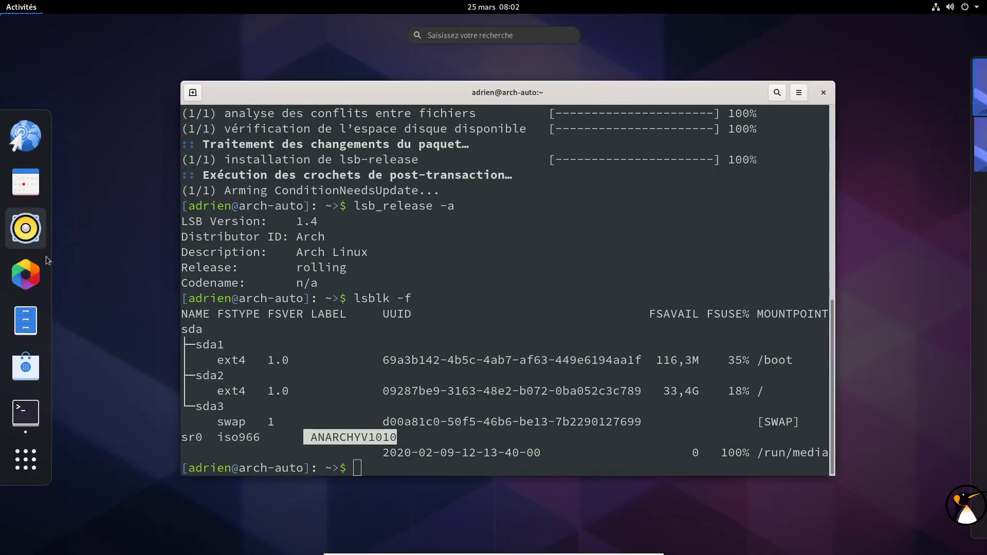
{"action": "left_click", "coordinate": [21, 6]}
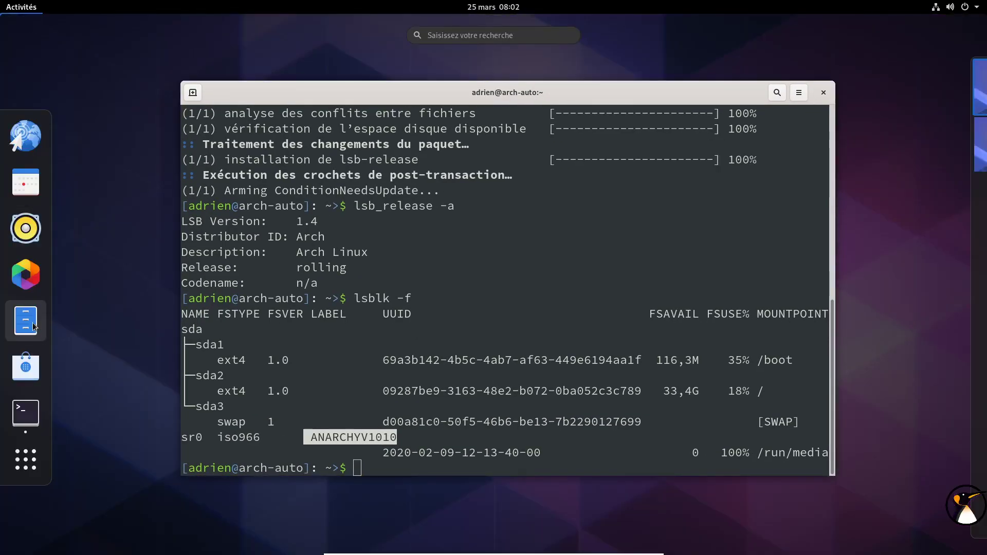
{"action": "left_click", "coordinate": [432, 314]}
{"action": "left_click", "coordinate": [485, 303]}
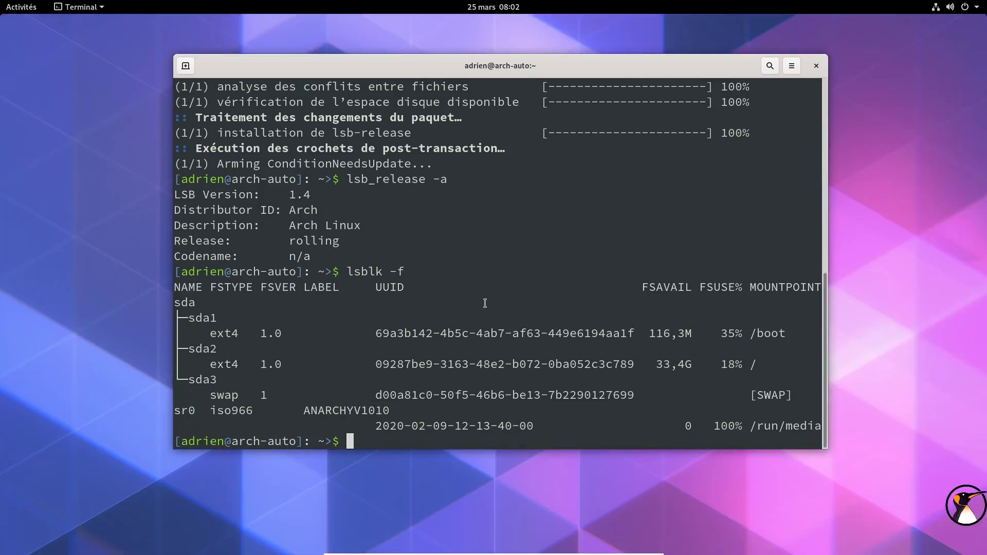
Step: Page through /etc/pacman.conf with less to confirm [multilib] is enabled, then quit
{"action": "type", "text": "less /etc/"}
{"action": "type", "text": "pacman.conf"}
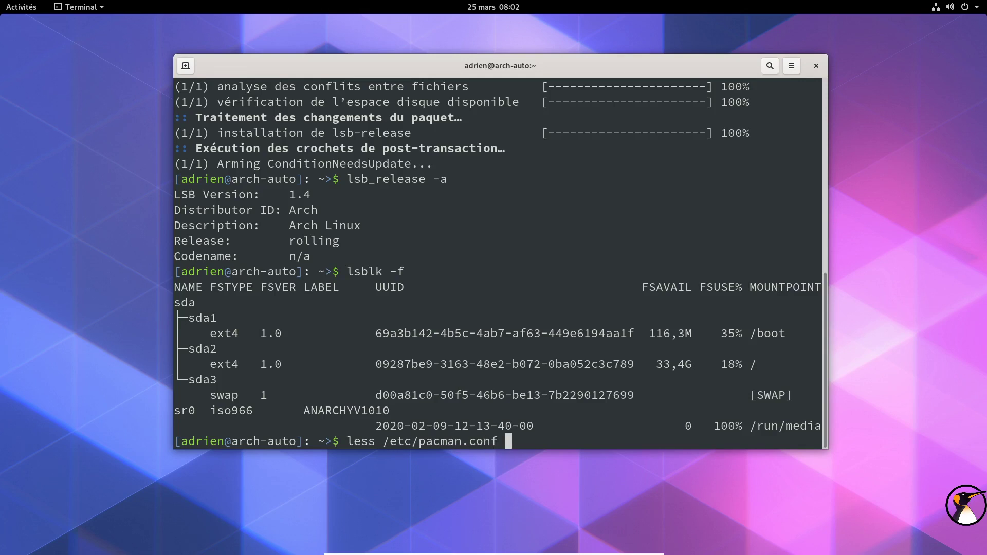
{"action": "key", "text": "Return"}
{"action": "key", "text": "Down"}
{"action": "key", "text": "Down"}
{"action": "key", "text": "Down"}
{"action": "key", "text": "Down"}
{"action": "key", "text": "Down"}
{"action": "key", "text": "Down"}
{"action": "key", "text": "Down"}
{"action": "key", "text": "Down"}
{"action": "key", "text": "Down"}
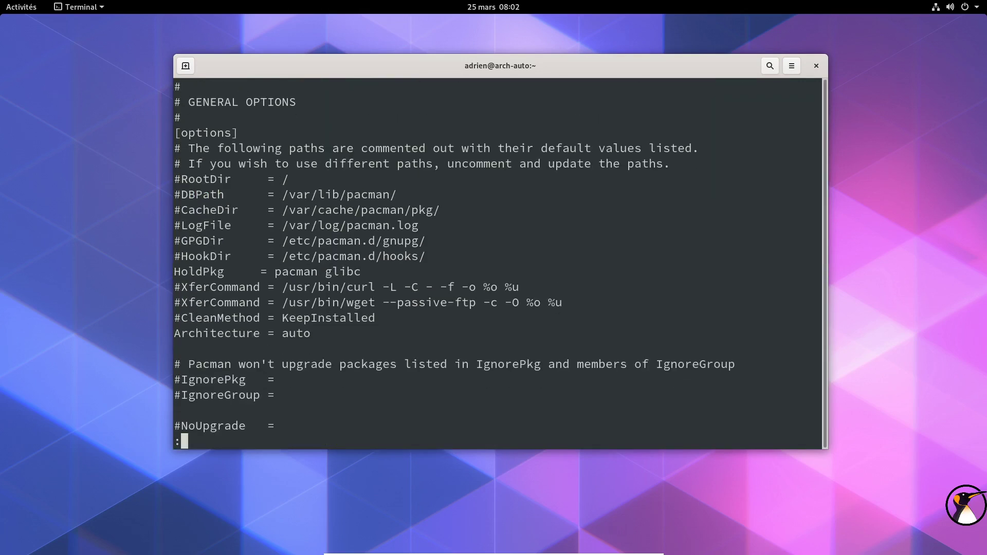
{"action": "key", "text": "Down"}
{"action": "key", "text": "Down"}
{"action": "key", "text": "Down"}
{"action": "key", "text": "Down"}
{"action": "key", "text": "Down"}
{"action": "key", "text": "Down"}
{"action": "key", "text": "Down"}
{"action": "key", "text": "Down"}
{"action": "key", "text": "Down"}
{"action": "key", "text": "Down"}
{"action": "key", "text": "Down"}
{"action": "key", "text": "Down"}
{"action": "key", "text": "Down"}
{"action": "key", "text": "Down"}
{"action": "key", "text": "Down"}
{"action": "key", "text": "Down"}
{"action": "key", "text": "Down"}
{"action": "key", "text": "Down"}
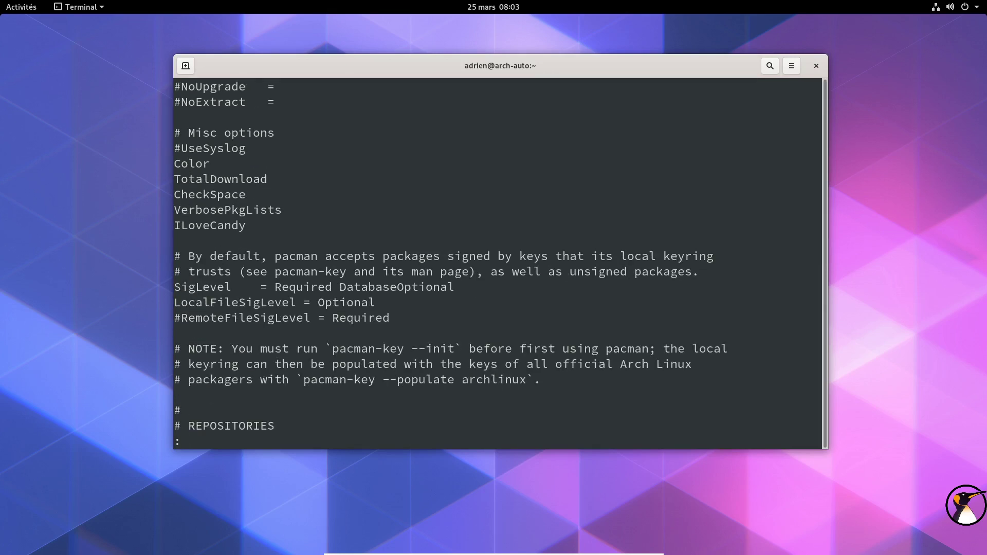
{"action": "key", "text": "Down"}
{"action": "key", "text": "Down"}
{"action": "key", "text": "Down"}
{"action": "key", "text": "Down"}
{"action": "key", "text": "Down"}
{"action": "key", "text": "Down"}
{"action": "key", "text": "Down"}
{"action": "key", "text": "Down"}
{"action": "key", "text": "Down"}
{"action": "key", "text": "Down"}
{"action": "key", "text": "Down"}
{"action": "key", "text": "Down"}
{"action": "key", "text": "Down"}
{"action": "key", "text": "Down"}
{"action": "key", "text": "Down"}
{"action": "key", "text": "Down"}
{"action": "key", "text": "Down"}
{"action": "key", "text": "Down"}
{"action": "key", "text": "Down"}
{"action": "key", "text": "Down"}
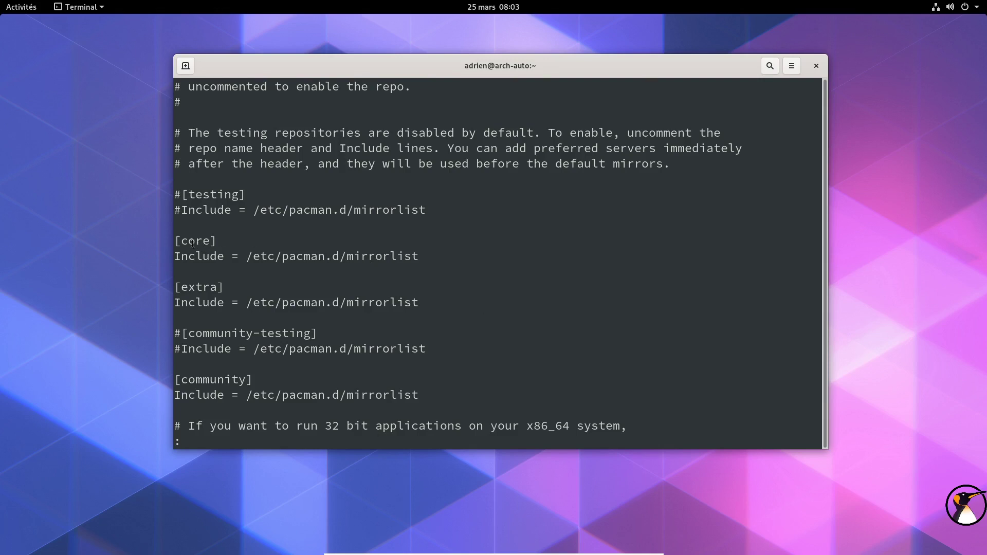
{"action": "key", "text": "Down"}
{"action": "key", "text": "Down"}
{"action": "key", "text": "Down"}
{"action": "key", "text": "Down"}
{"action": "key", "text": "Down"}
{"action": "key", "text": "Down"}
{"action": "key", "text": "Down"}
{"action": "key", "text": "Down"}
{"action": "key", "text": "Down"}
{"action": "key", "text": "Down"}
{"action": "key", "text": "Down"}
{"action": "key", "text": "Down"}
{"action": "key", "text": "Down"}
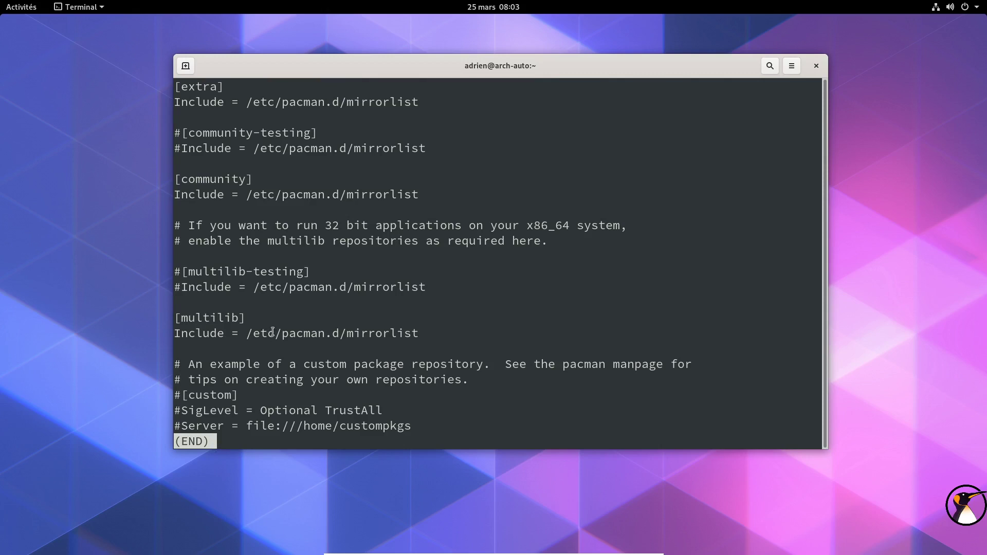
{"action": "key", "text": "q"}
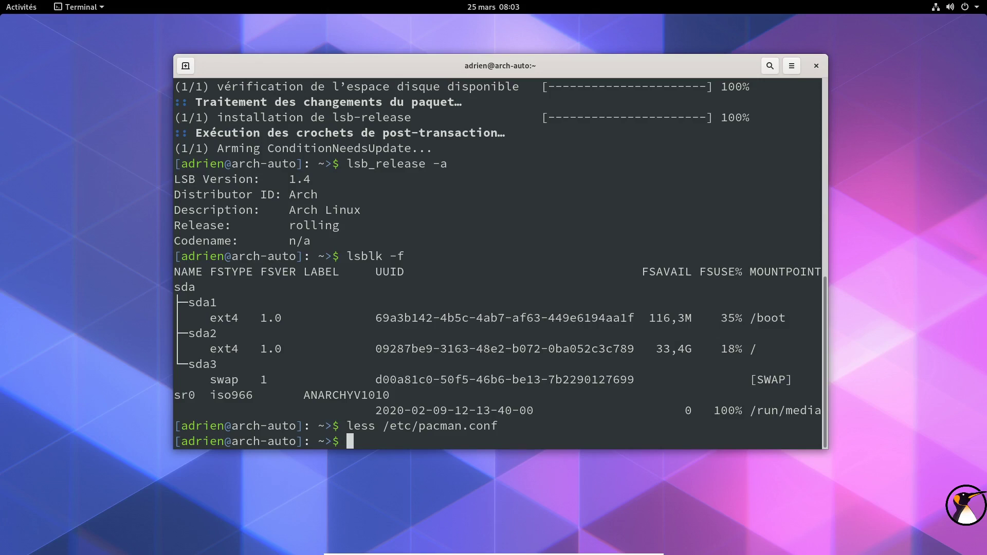
Step: Run sudo pacman -Syyu to force-sync core, extra, community and multilib and upgrade
{"action": "type", "text": "sudo pacman -Syyu"}
{"action": "key", "text": "Return"}
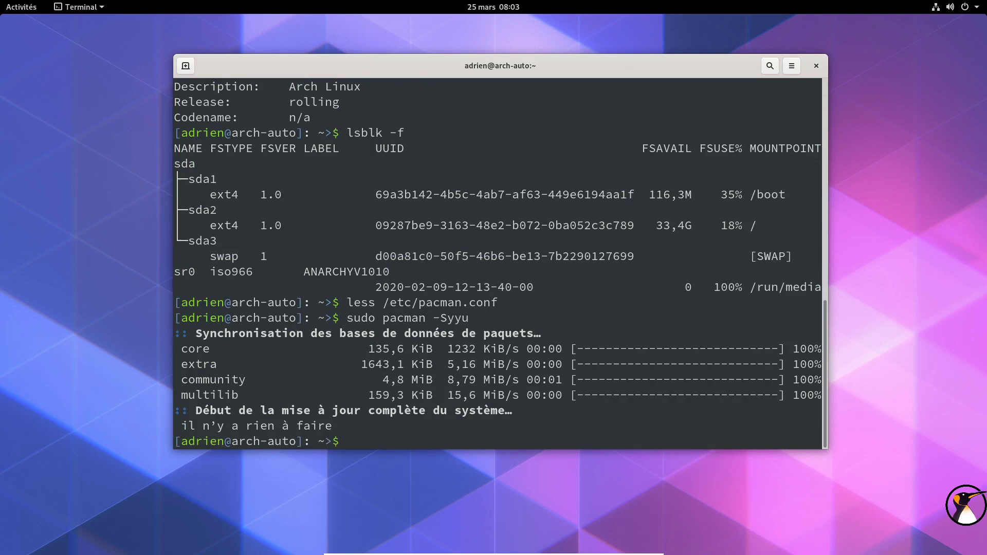
{"action": "left_click_drag", "start_coordinate": [533, 70], "coordinate": [587, 71]}
{"action": "left_click", "coordinate": [21, 7]}
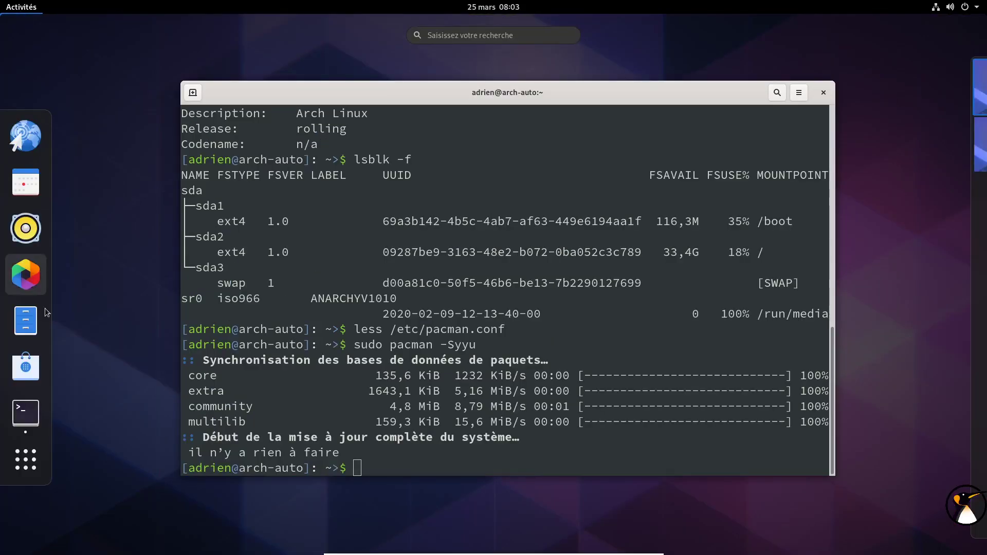
{"action": "left_click", "coordinate": [25, 460]}
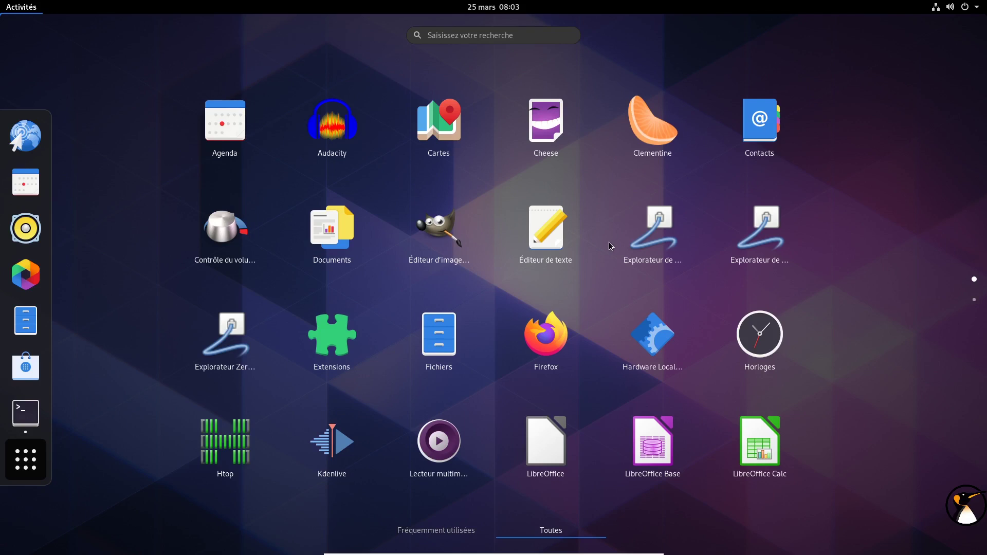
{"action": "scroll", "coordinate": [609, 242], "scroll_direction": "down", "scroll_amount": 1}
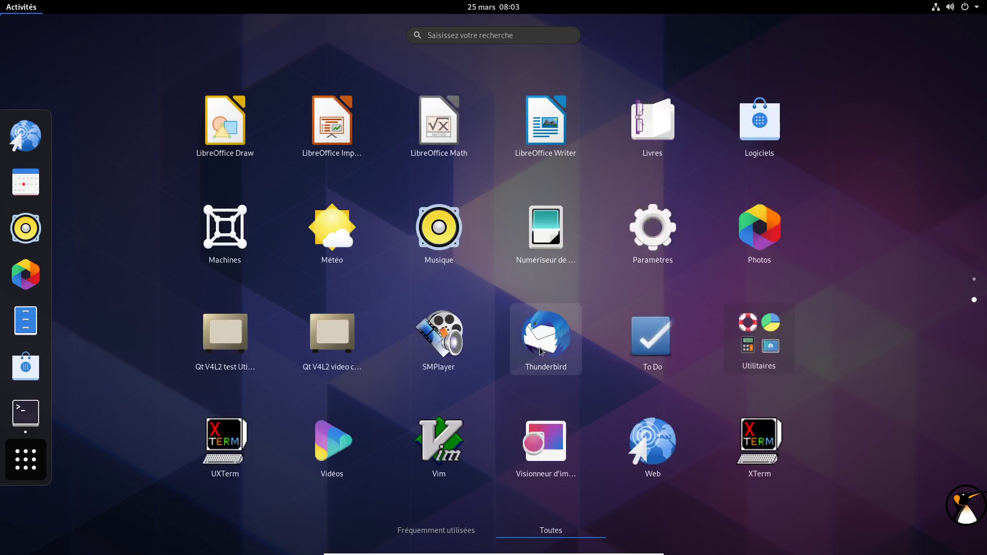
{"action": "scroll", "coordinate": [490, 313], "scroll_direction": "up", "scroll_amount": 1}
{"action": "scroll", "coordinate": [426, 357], "scroll_direction": "down", "scroll_amount": 1}
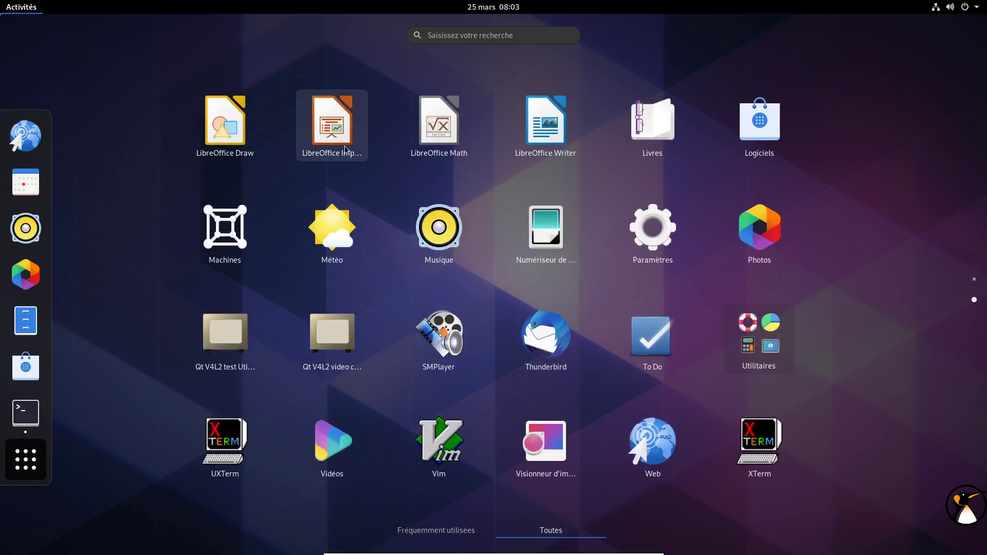
{"action": "left_click", "coordinate": [561, 135]}
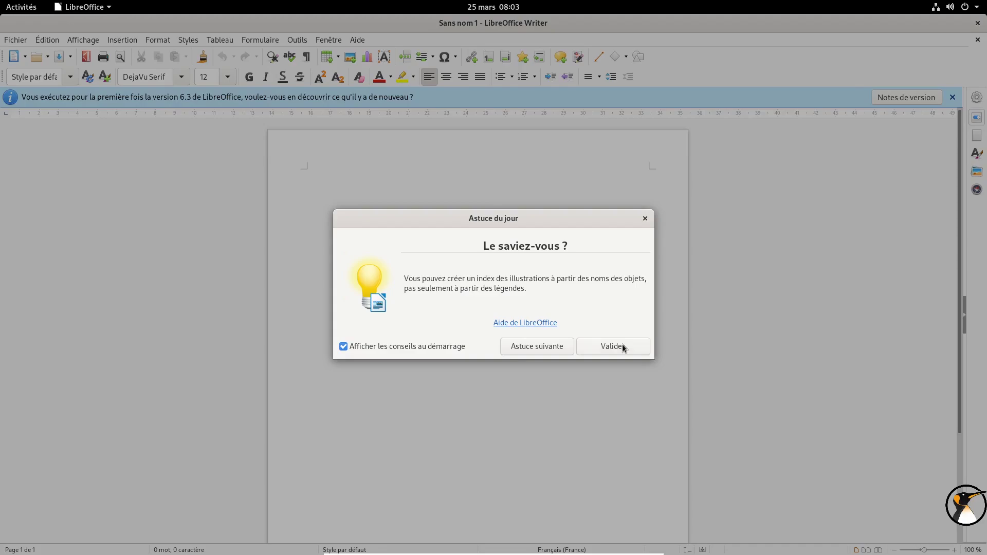
{"action": "left_click", "coordinate": [624, 349]}
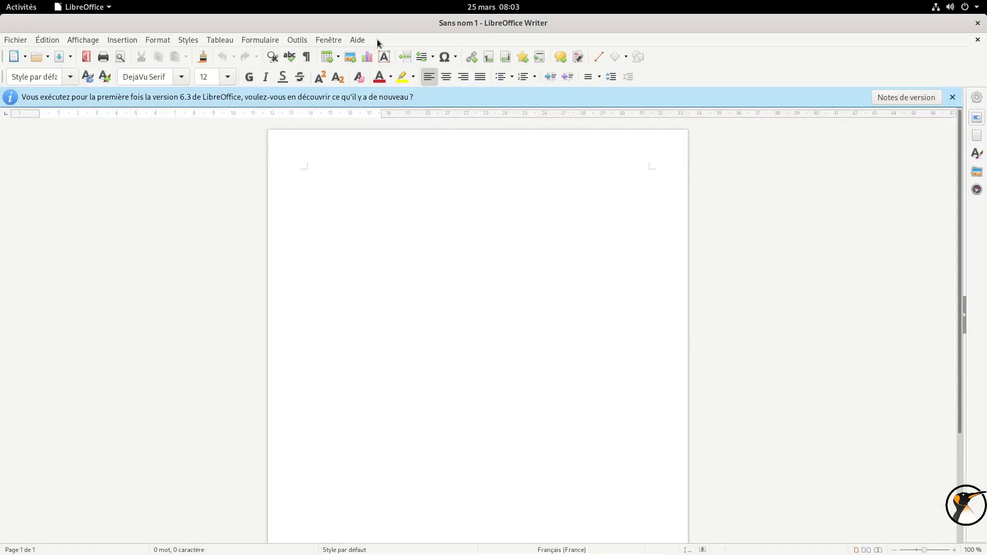
{"action": "left_click", "coordinate": [360, 41]}
{"action": "left_click", "coordinate": [393, 180]}
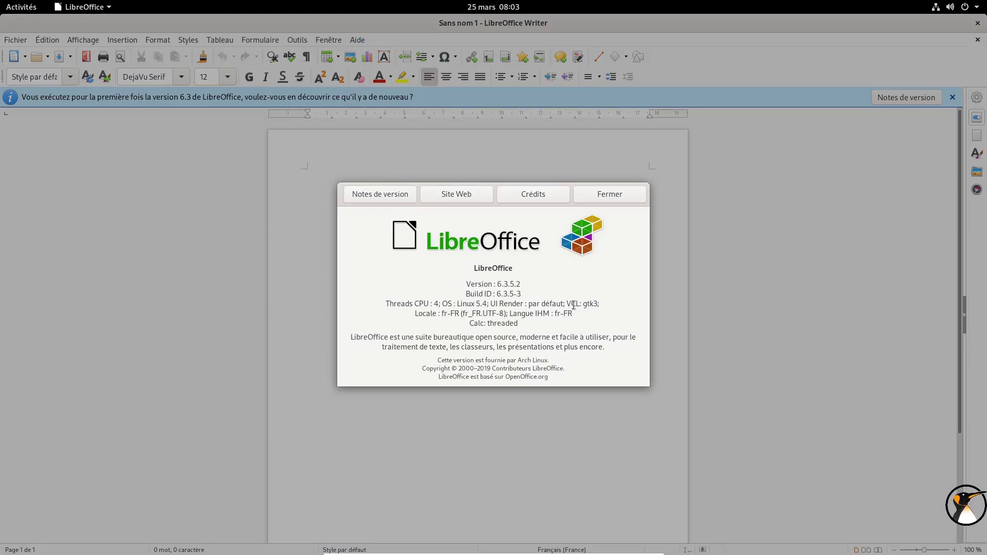
{"action": "left_click", "coordinate": [638, 193]}
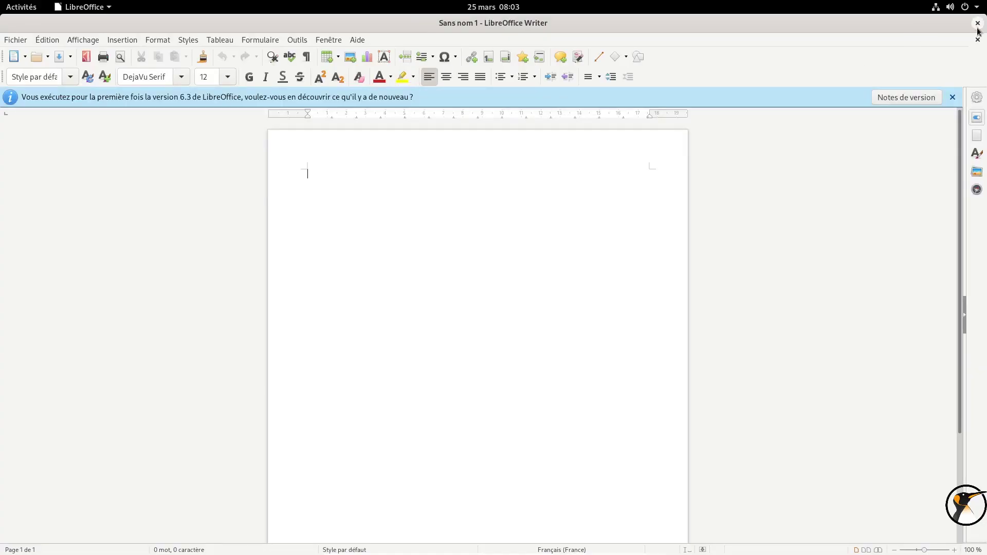
{"action": "left_click", "coordinate": [978, 23]}
{"action": "left_click", "coordinate": [11, 7]}
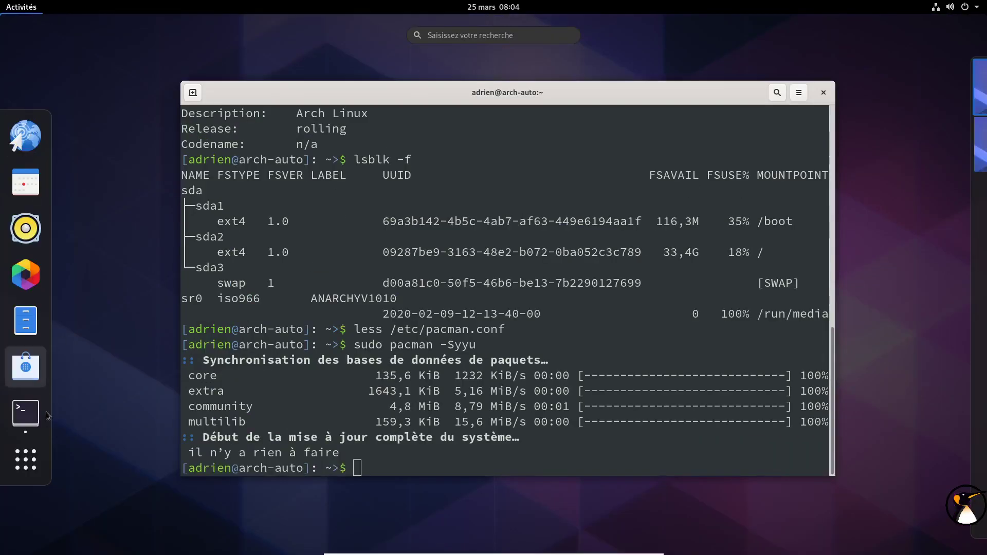
Step: Launch Firefox and check its version (74.0, 64 bits) under Help > About Firefox
{"action": "left_click", "coordinate": [26, 459]}
{"action": "left_click", "coordinate": [551, 353]}
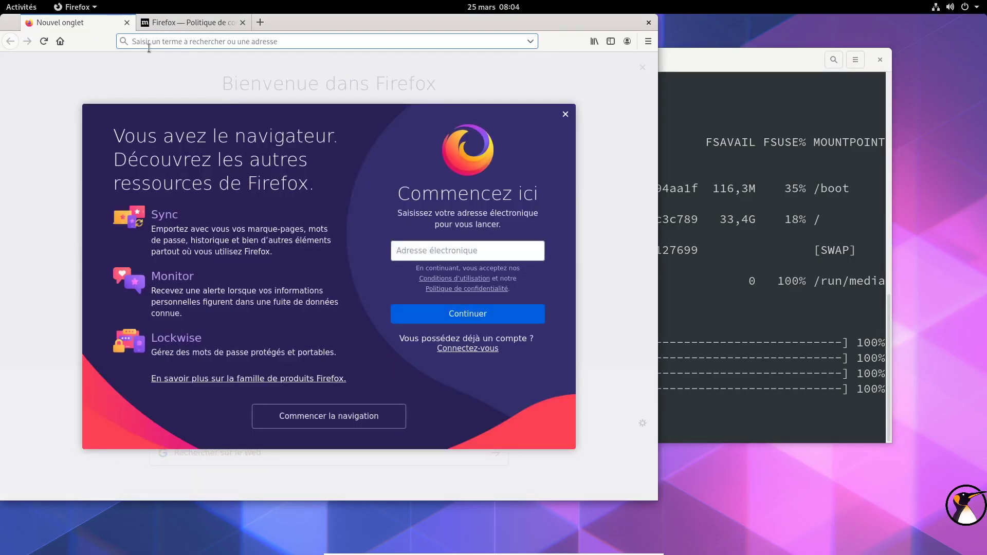
{"action": "left_click", "coordinate": [648, 41]}
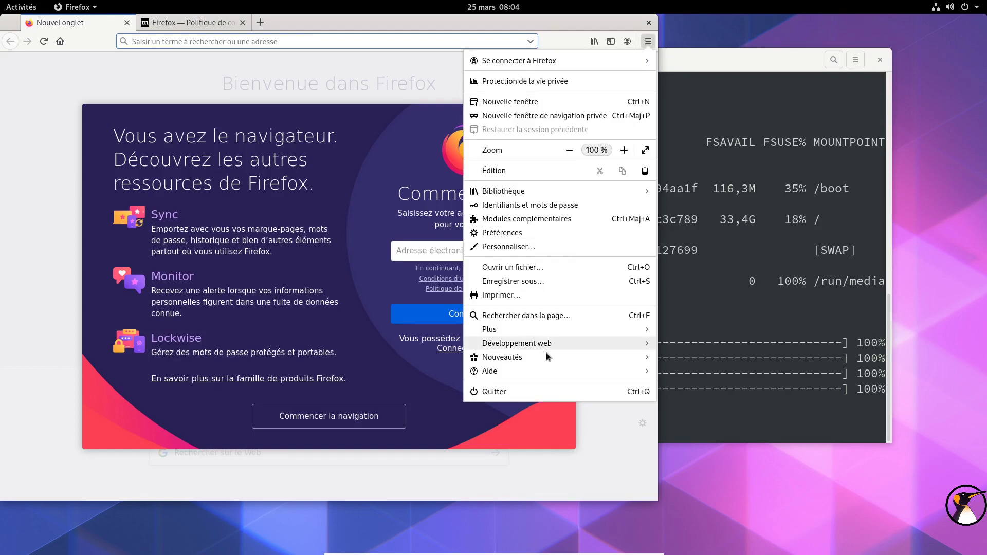
{"action": "left_click", "coordinate": [534, 368]}
{"action": "left_click", "coordinate": [506, 178]}
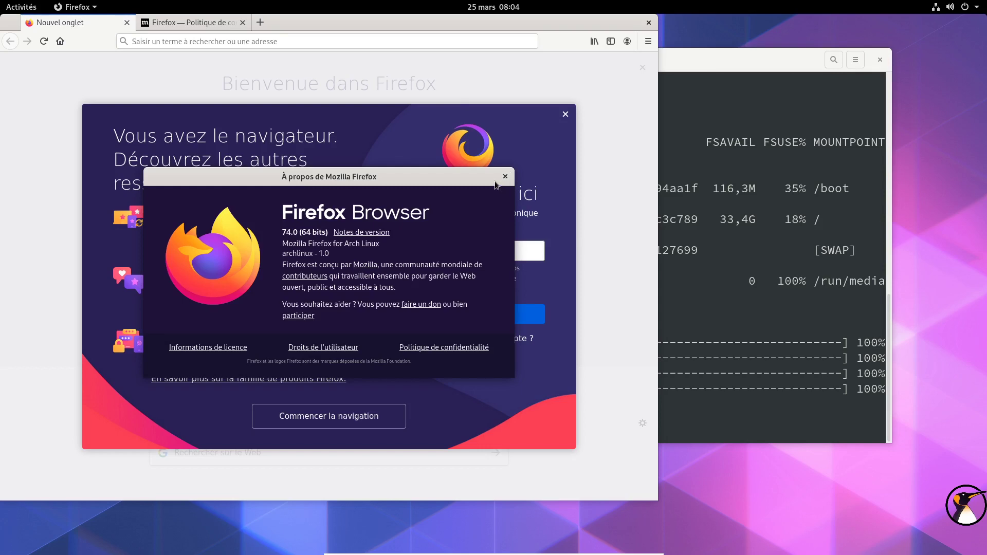
{"action": "left_click", "coordinate": [506, 176]}
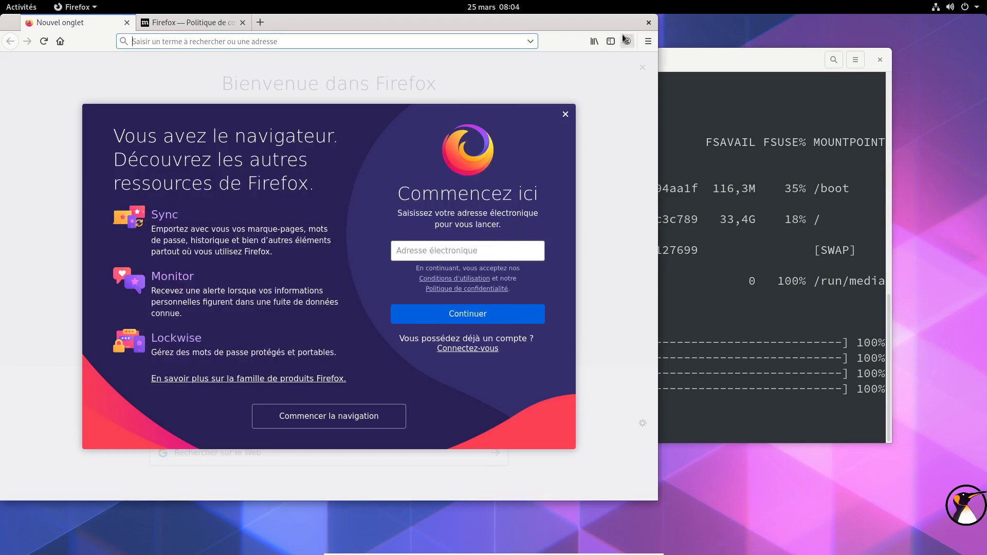
Step: Close Firefox with both tabs, then search for "ajus" in the Activities overview
{"action": "left_click", "coordinate": [649, 22]}
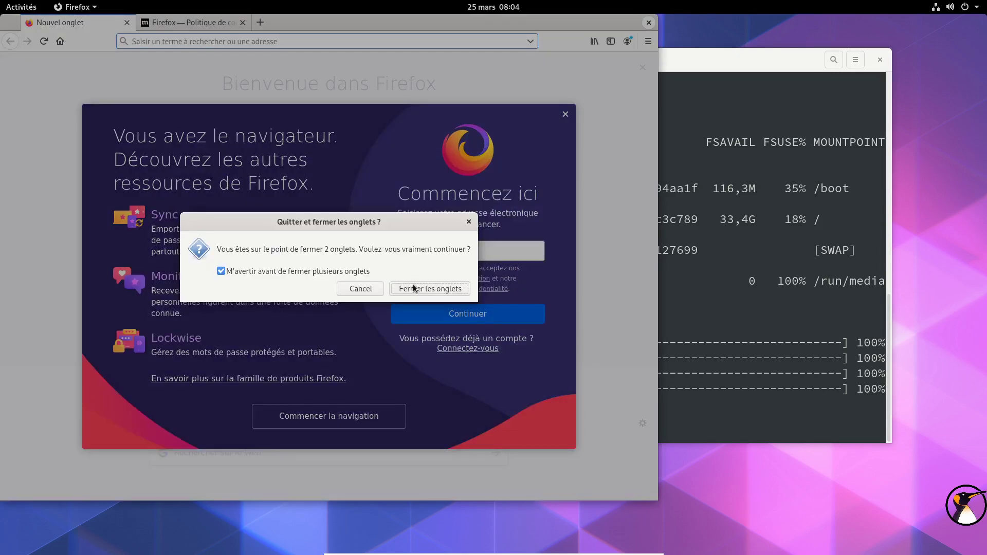
{"action": "left_click", "coordinate": [415, 286]}
{"action": "left_click", "coordinate": [24, 11]}
{"action": "type", "text": "ajus"}
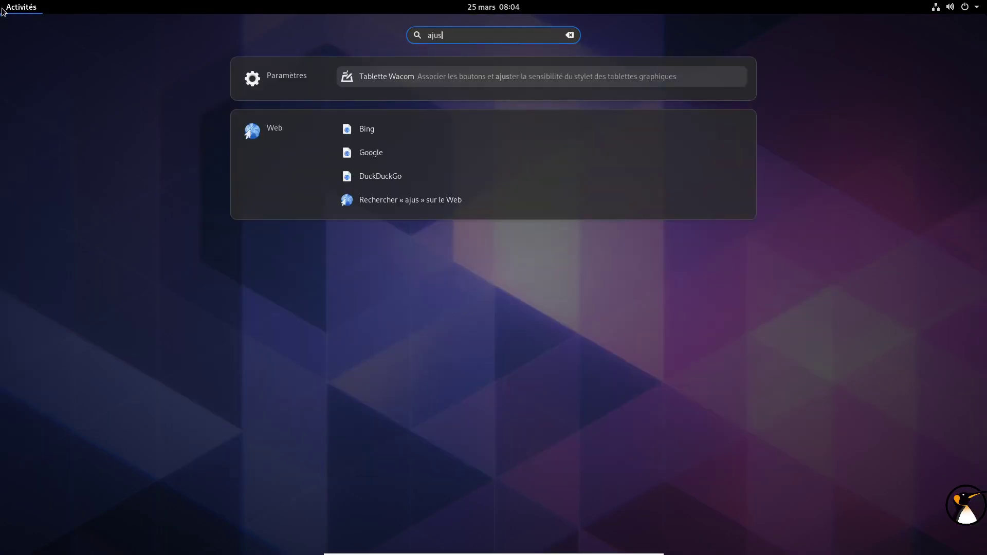
Step: Open the Files app on the home folder and move its window right
{"action": "left_click", "coordinate": [24, 10]}
{"action": "left_click", "coordinate": [26, 11]}
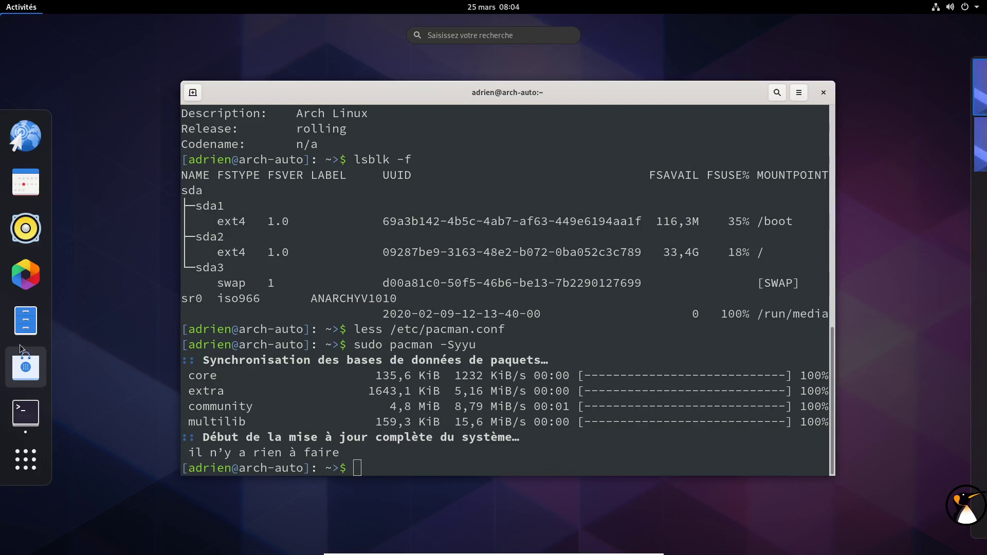
{"action": "left_click", "coordinate": [23, 325]}
{"action": "left_click_drag", "start_coordinate": [213, 29], "coordinate": [711, 101]}
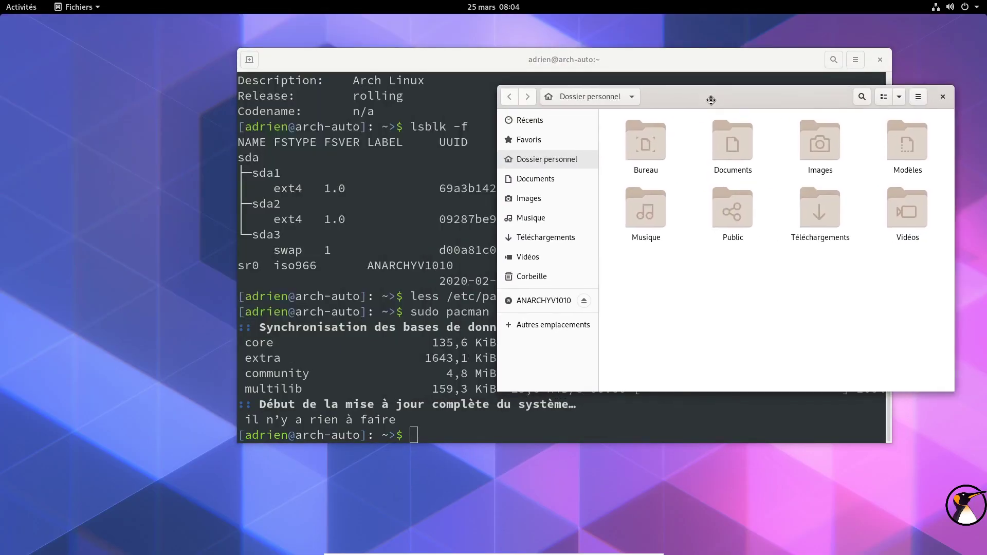
Step: Check the Installées and Mises à jour pages in Logiciels, then close it
{"action": "left_click", "coordinate": [21, 6]}
{"action": "left_click", "coordinate": [30, 364]}
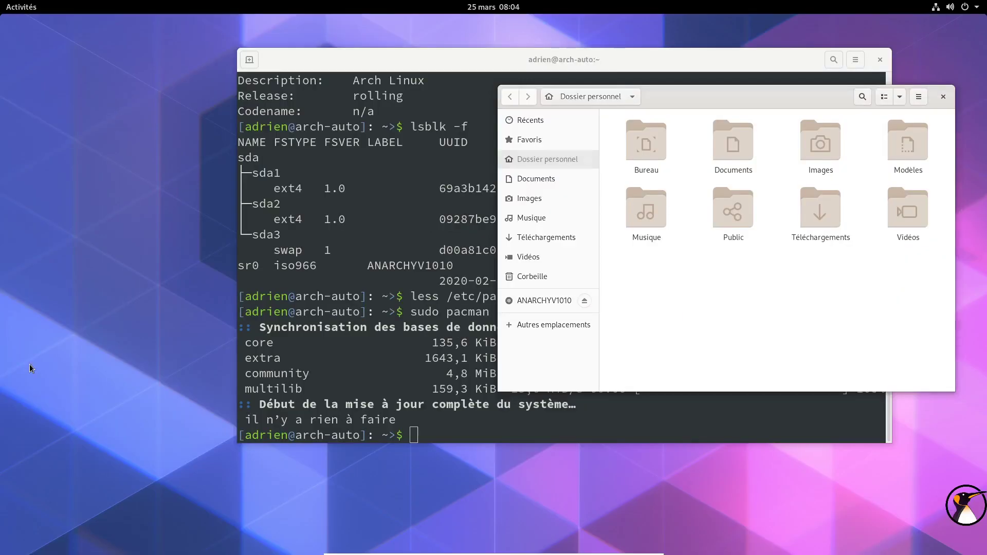
{"action": "left_click", "coordinate": [325, 321]}
{"action": "left_click_drag", "start_coordinate": [477, 41], "coordinate": [619, 108]}
{"action": "left_click", "coordinate": [412, 94]}
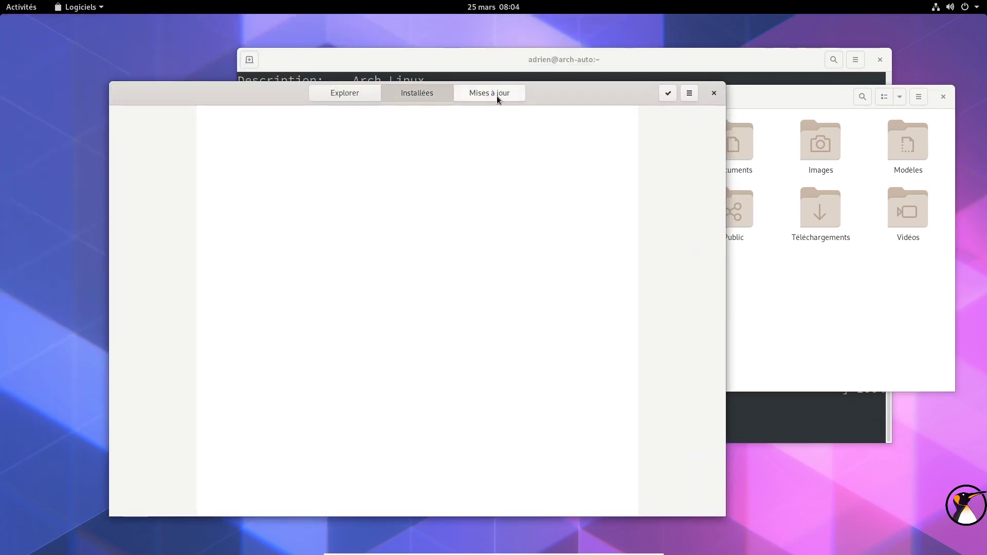
{"action": "left_click", "coordinate": [497, 95]}
{"action": "left_click", "coordinate": [409, 91]}
{"action": "left_click", "coordinate": [714, 93]}
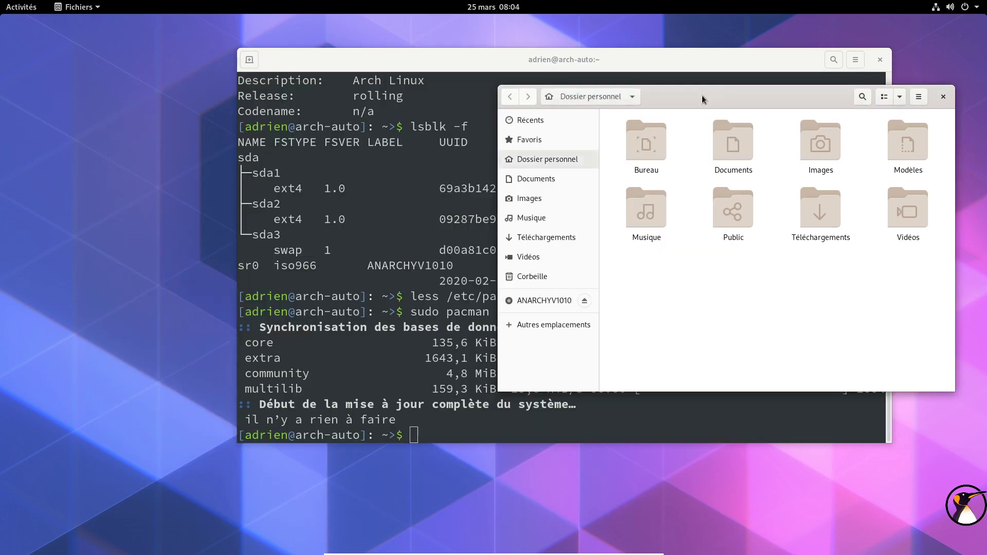
Step: Arrange the terminal and Files windows side by side
{"action": "left_click_drag", "start_coordinate": [527, 63], "coordinate": [421, 68]}
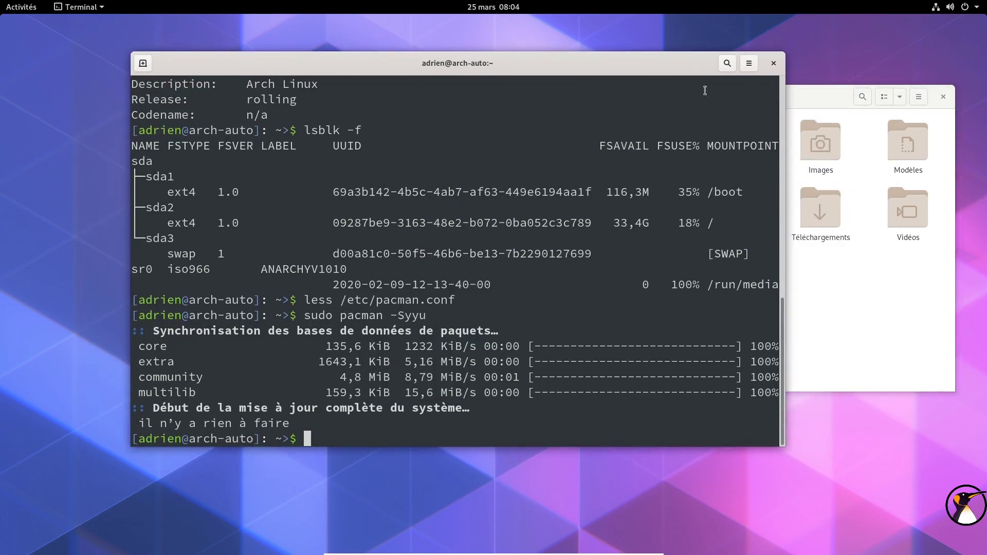
{"action": "left_click_drag", "start_coordinate": [800, 96], "coordinate": [815, 149]}
{"action": "left_click_drag", "start_coordinate": [580, 75], "coordinate": [541, 57]}
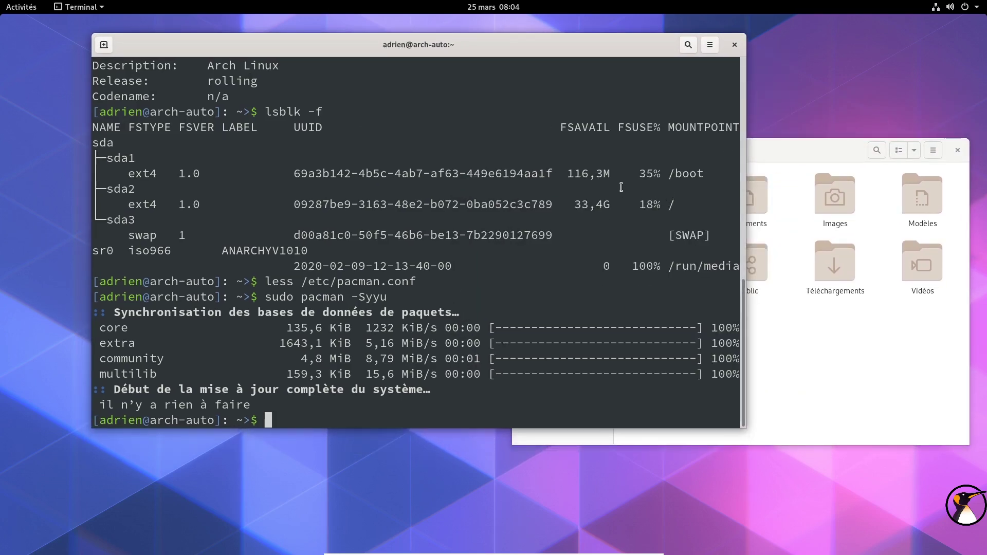
{"action": "left_click", "coordinate": [783, 151]}
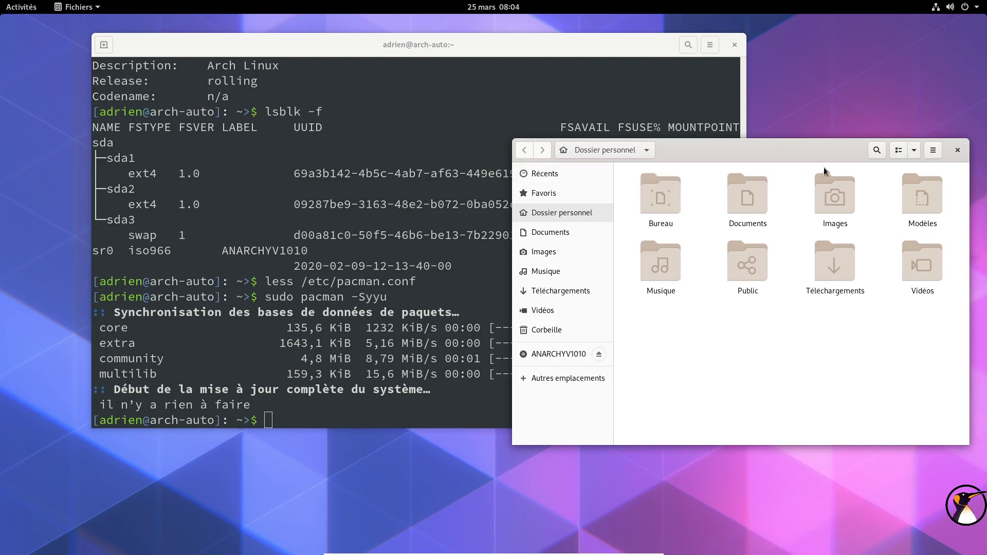
{"action": "left_click_drag", "start_coordinate": [545, 39], "coordinate": [633, 57]}
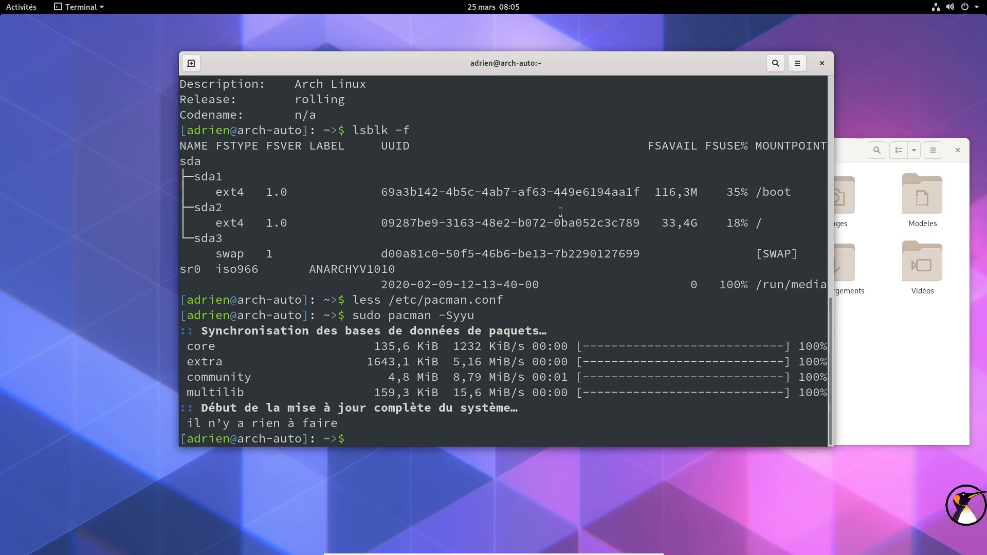
Step: Try trizen (missing), cancel yay's yay-bin 9.4.6-1 upgrade, and run yay -S pamac-aur
{"action": "type", "text": "trizen"}
{"action": "key", "text": "Return"}
{"action": "type", "text": "yay"}
{"action": "key", "text": "Return"}
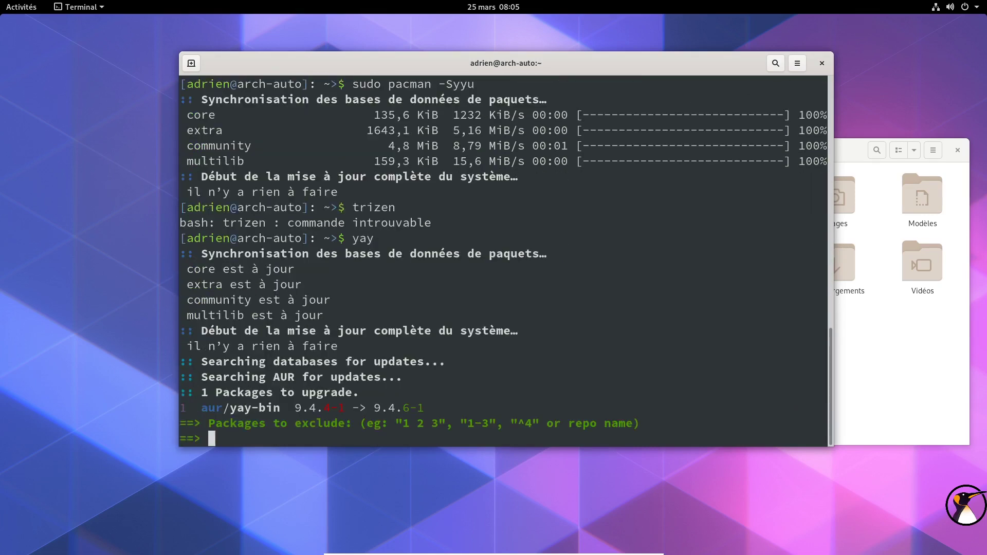
{"action": "key", "text": "ctrl+c"}
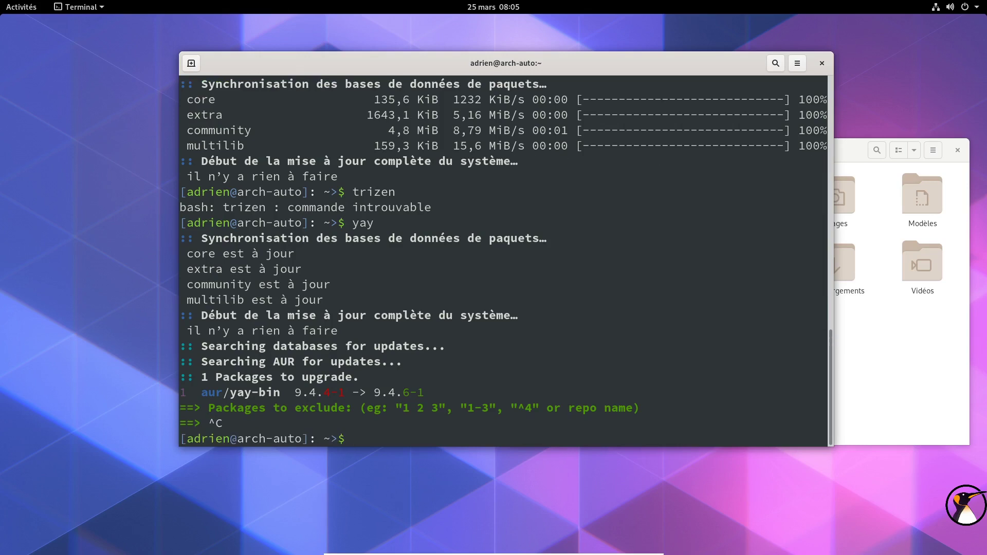
{"action": "type", "text": "yay -S pamac-aur"}
{"action": "key", "text": "Return"}
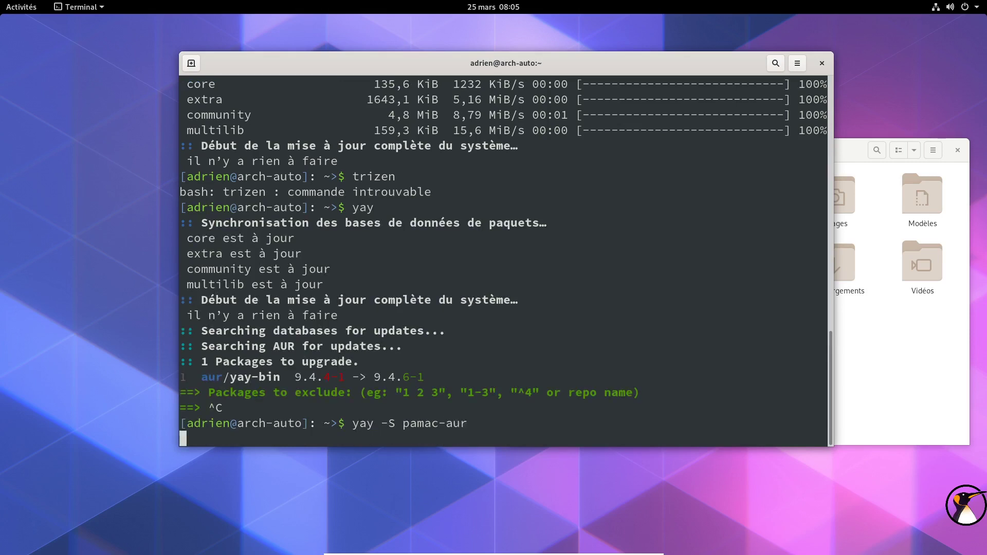
Step: Choose provider 1 for pamac-aur and close the Files window
{"action": "type", "text": "1"}
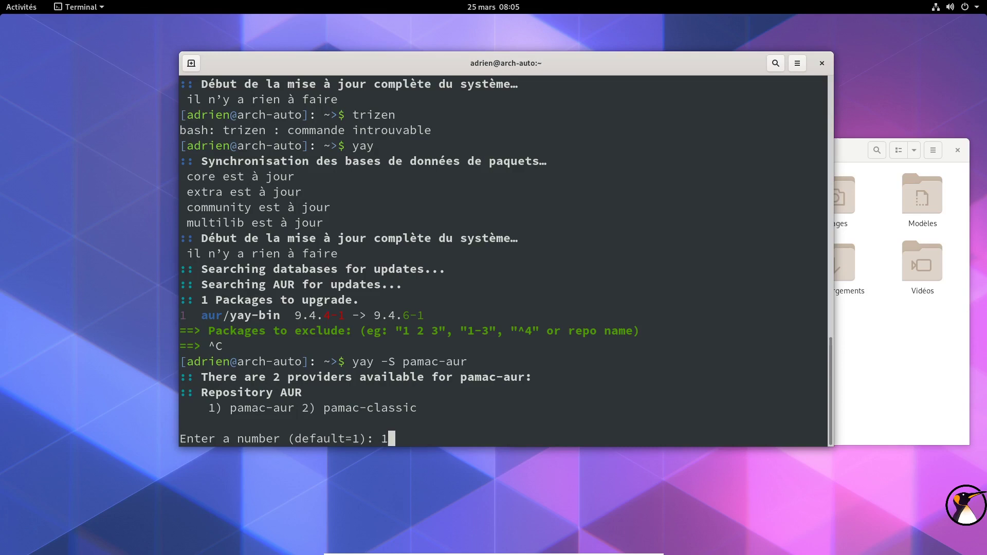
{"action": "key", "text": "Return"}
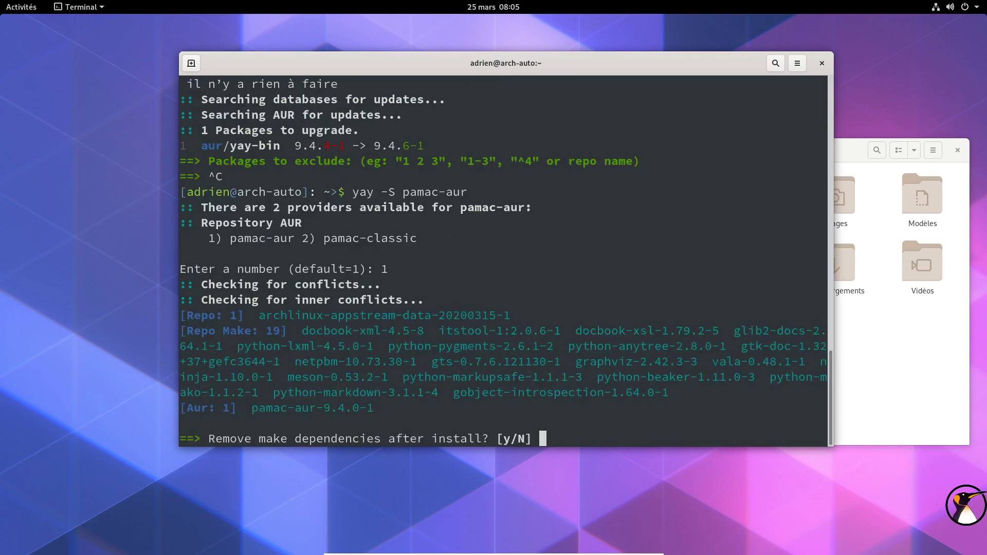
{"action": "left_click", "coordinate": [957, 149]}
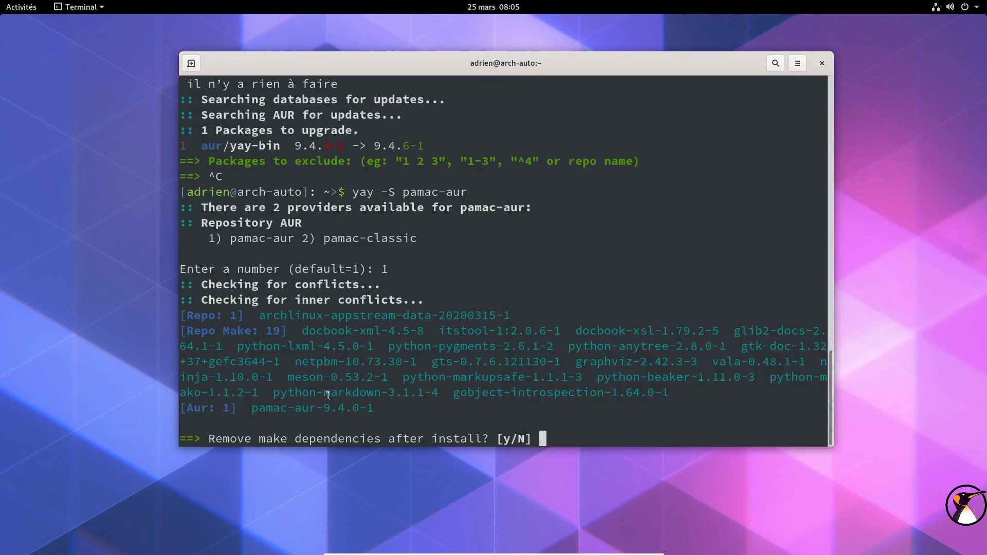
{"action": "left_click_drag", "start_coordinate": [254, 316], "coordinate": [509, 315]}
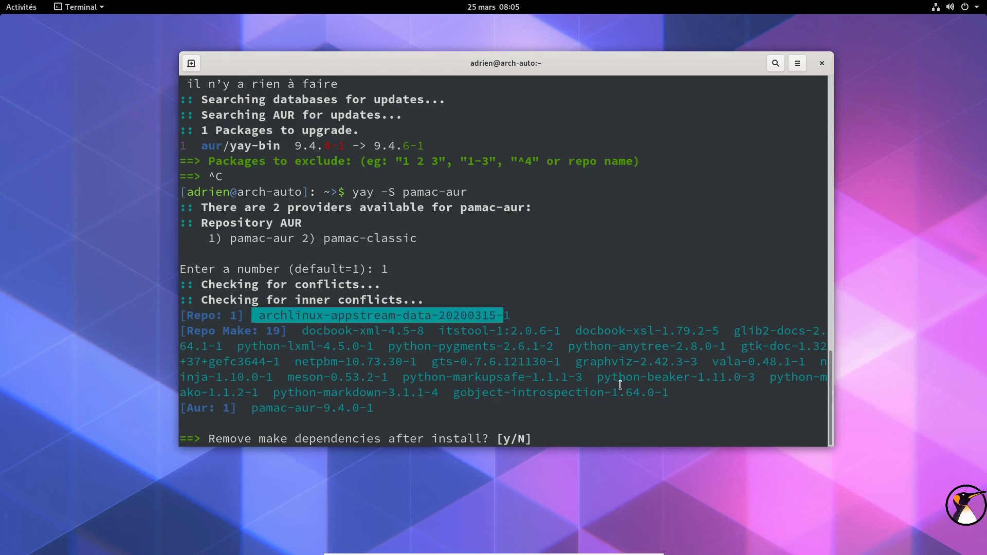
{"action": "left_click", "coordinate": [411, 401]}
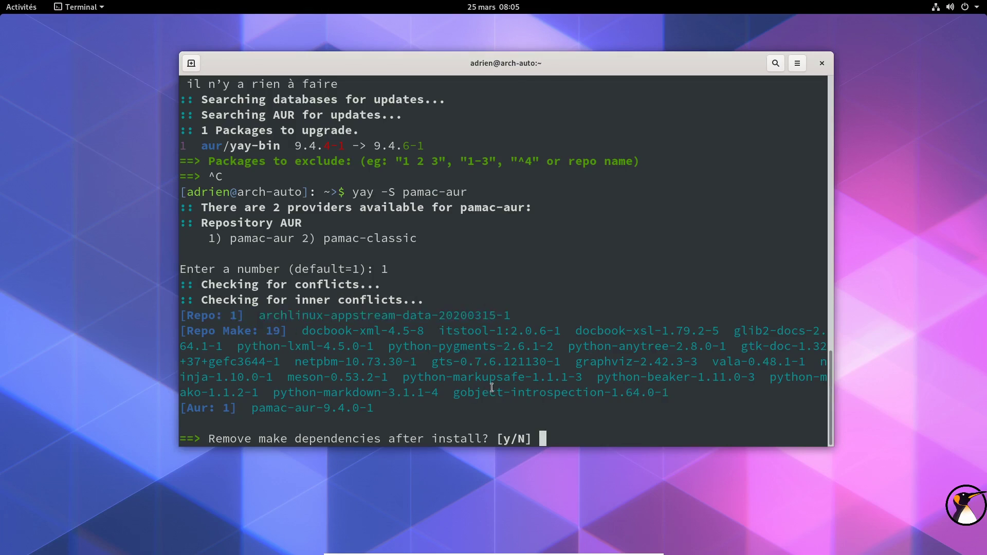
Step: Answer y to remove make dependencies, N to skip diffs, and O to install 20 packages
{"action": "type", "text": "y"}
{"action": "key", "text": "Return"}
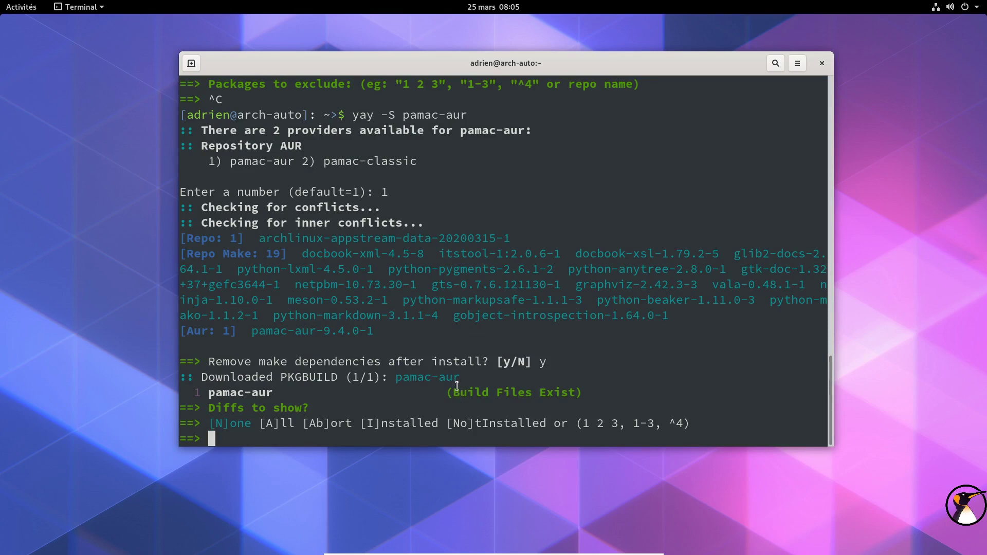
{"action": "type", "text": "N"}
{"action": "key", "text": "Return"}
{"action": "type", "text": "O"}
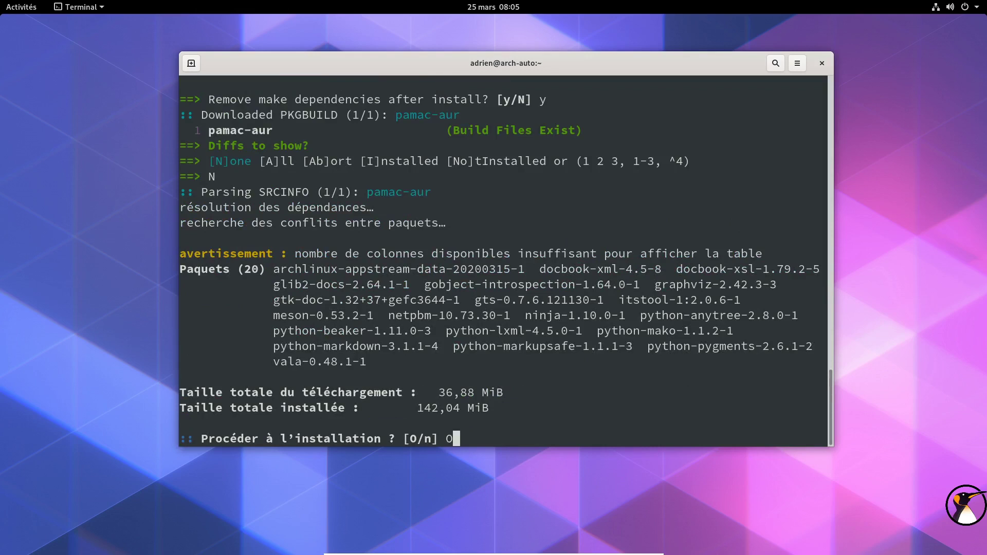
{"action": "key", "text": "Return"}
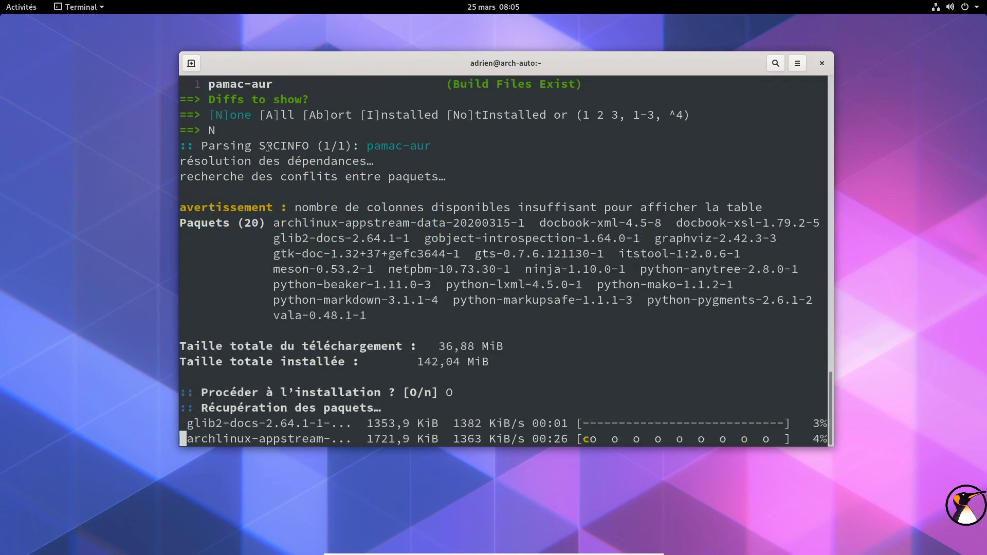
Step: Highlight archlinux-appstream-data-20200315-1, pamac-aur-9.4.0-1 and the make dependencies in the build output
{"action": "scroll", "coordinate": [546, 152], "scroll_direction": "up", "scroll_amount": 6}
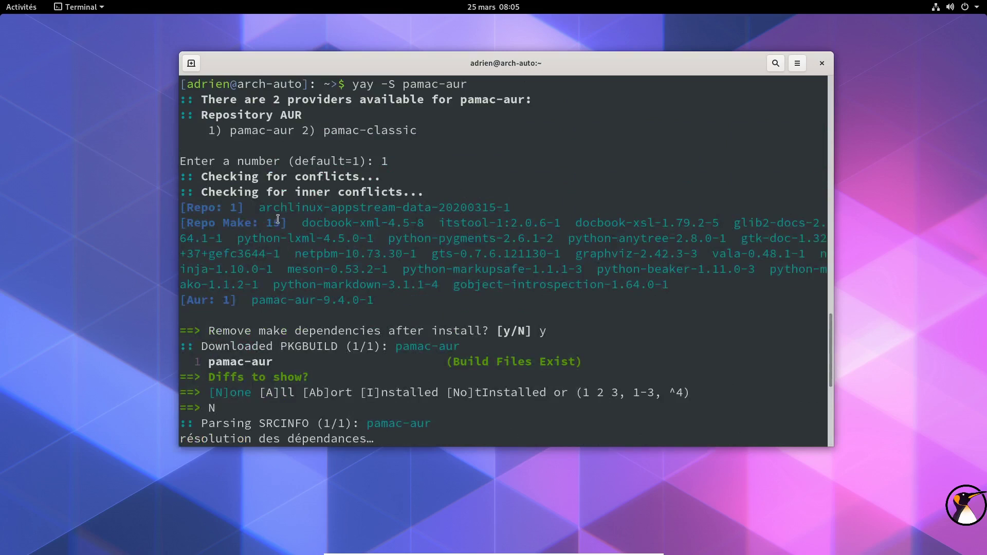
{"action": "left_click_drag", "start_coordinate": [255, 209], "coordinate": [514, 208]}
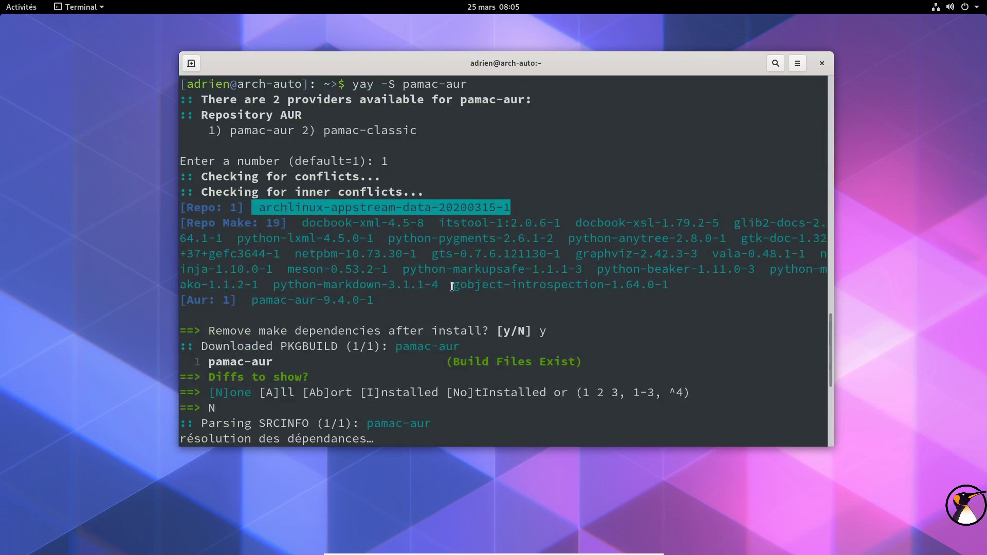
{"action": "left_click_drag", "start_coordinate": [252, 299], "coordinate": [372, 301]}
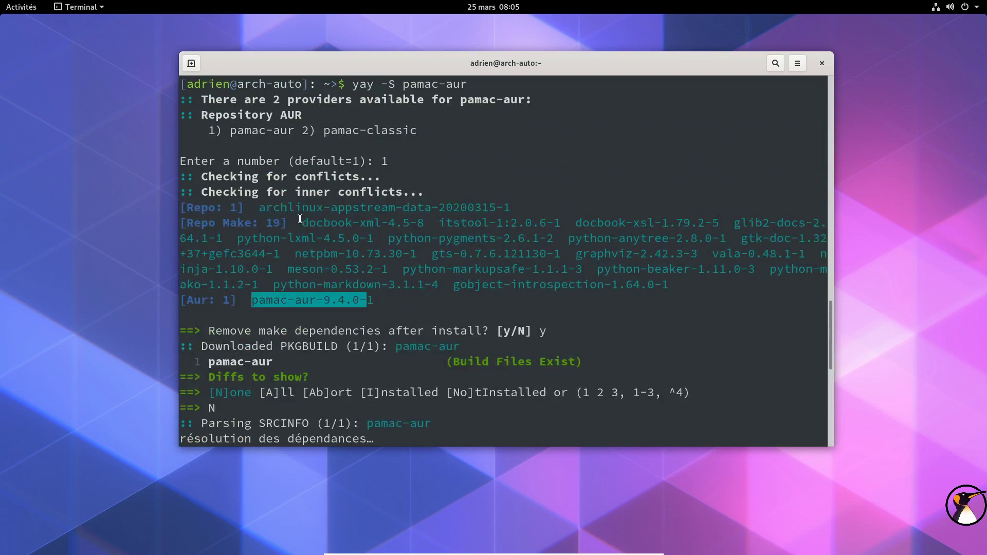
{"action": "left_click", "coordinate": [300, 218]}
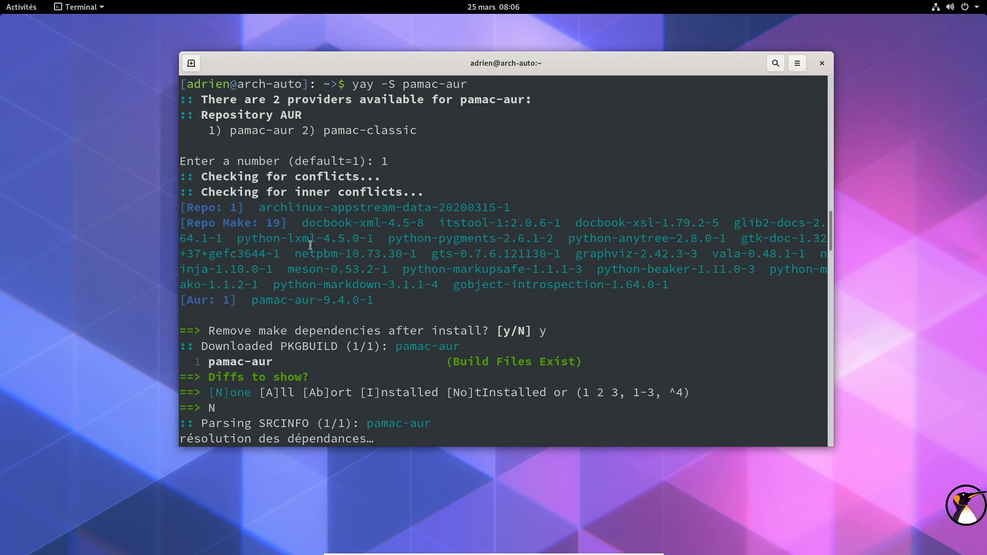
{"action": "left_click_drag", "start_coordinate": [297, 222], "coordinate": [671, 287]}
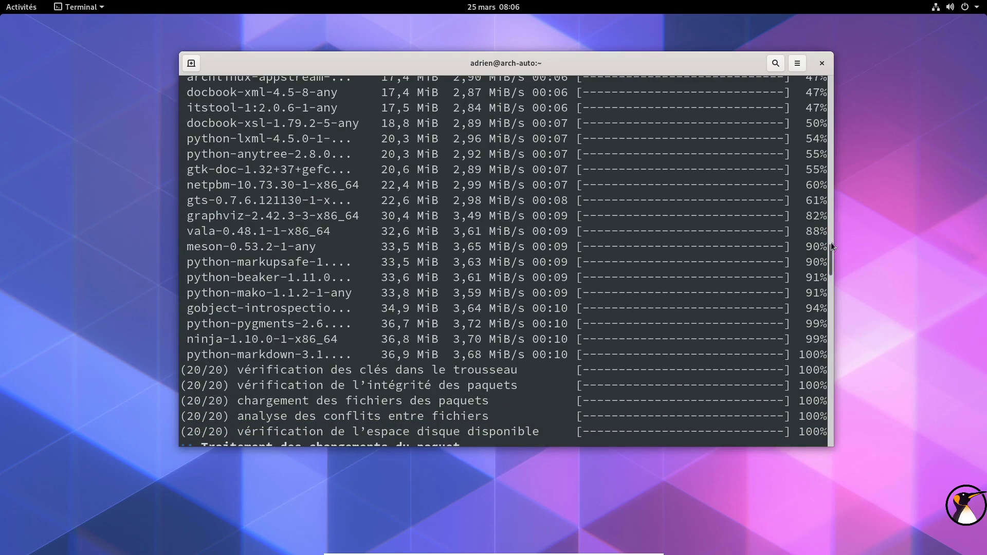
{"action": "left_click_drag", "start_coordinate": [831, 248], "coordinate": [833, 465]}
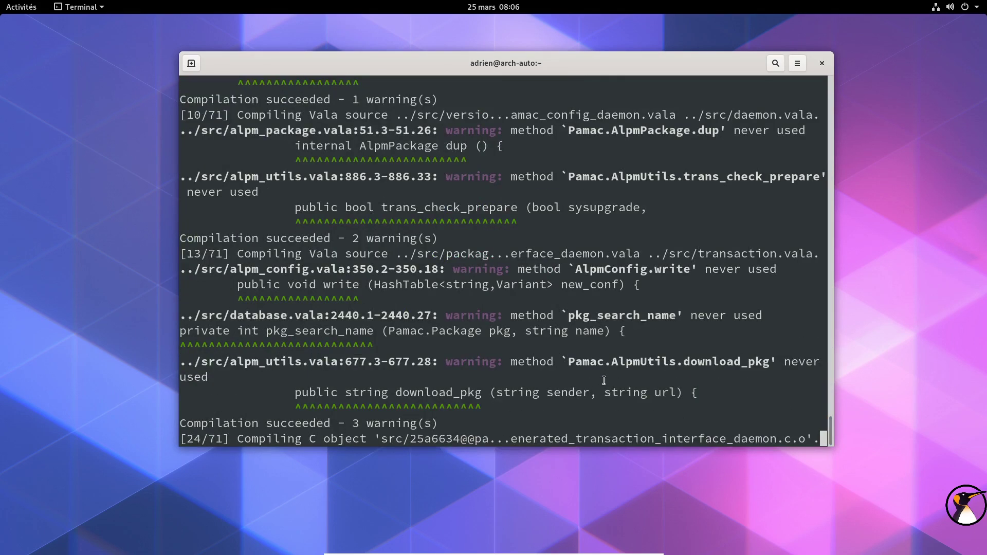
Step: Move the terminal window up and right and show the application grid
{"action": "left_click_drag", "start_coordinate": [634, 68], "coordinate": [706, 60]}
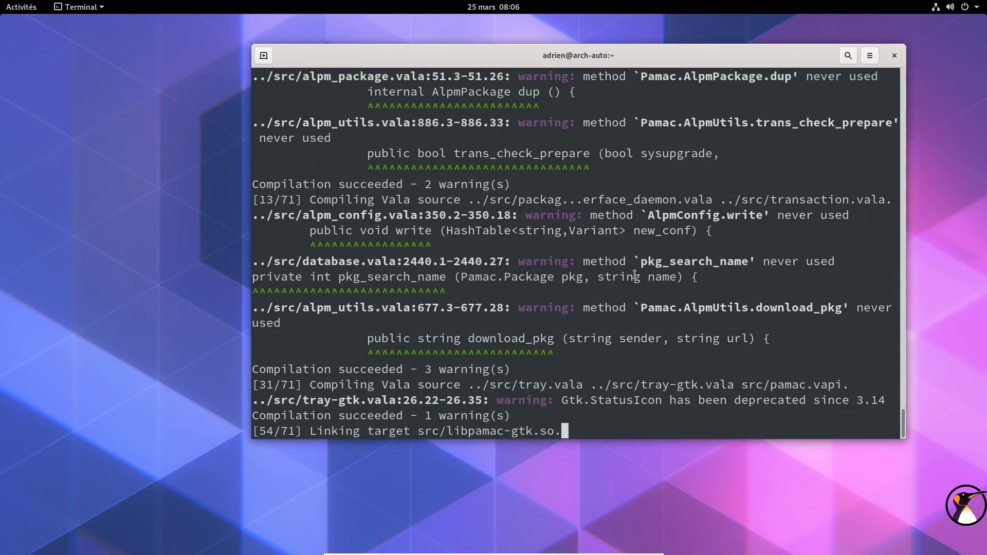
{"action": "mouse_move", "coordinate": [0, 1]}
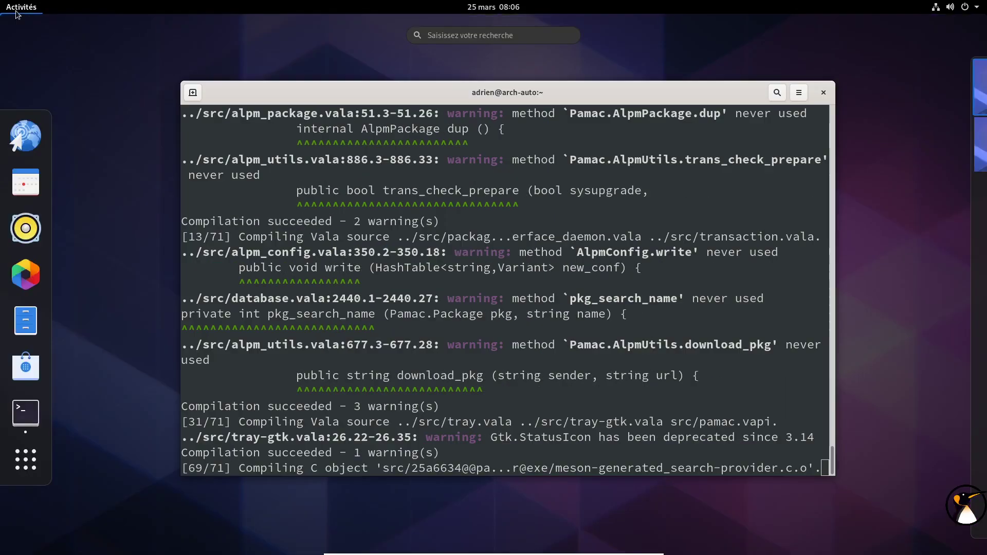
{"action": "left_click", "coordinate": [25, 459]}
Step: Launch Thunderbird, dismiss its account setup dialog, widen the window, then close Thunderbird
{"action": "scroll", "coordinate": [683, 237], "scroll_direction": "down", "scroll_amount": 1}
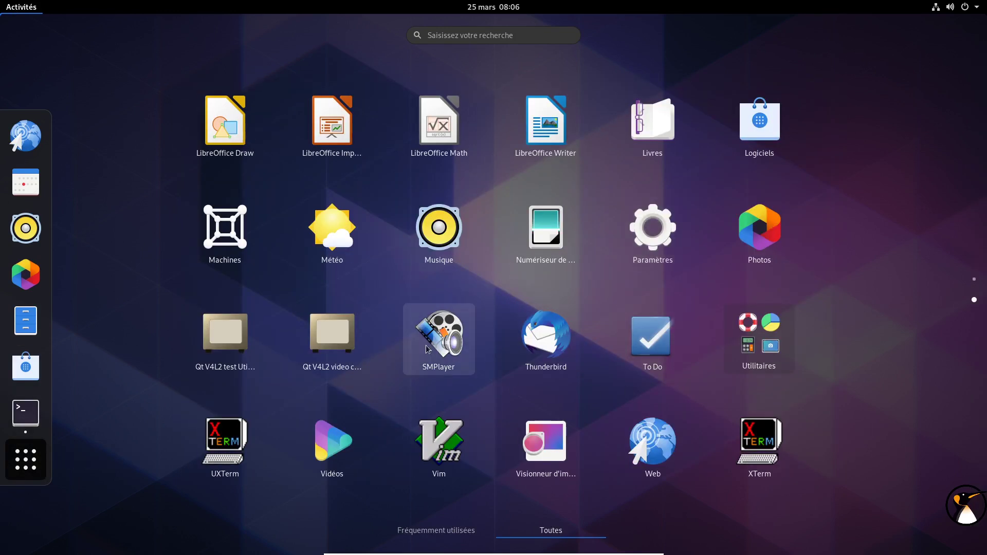
{"action": "left_click", "coordinate": [531, 348]}
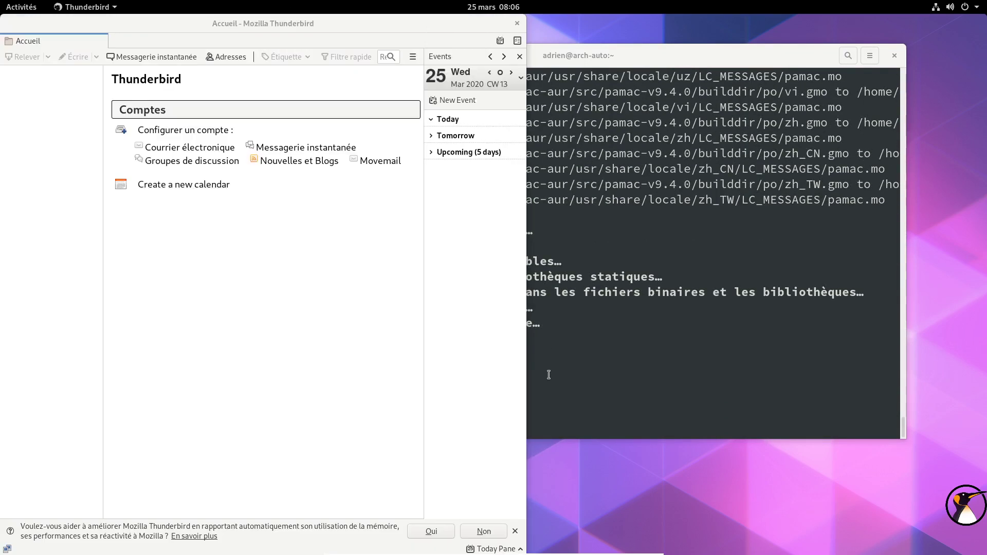
{"action": "key", "text": "Escape"}
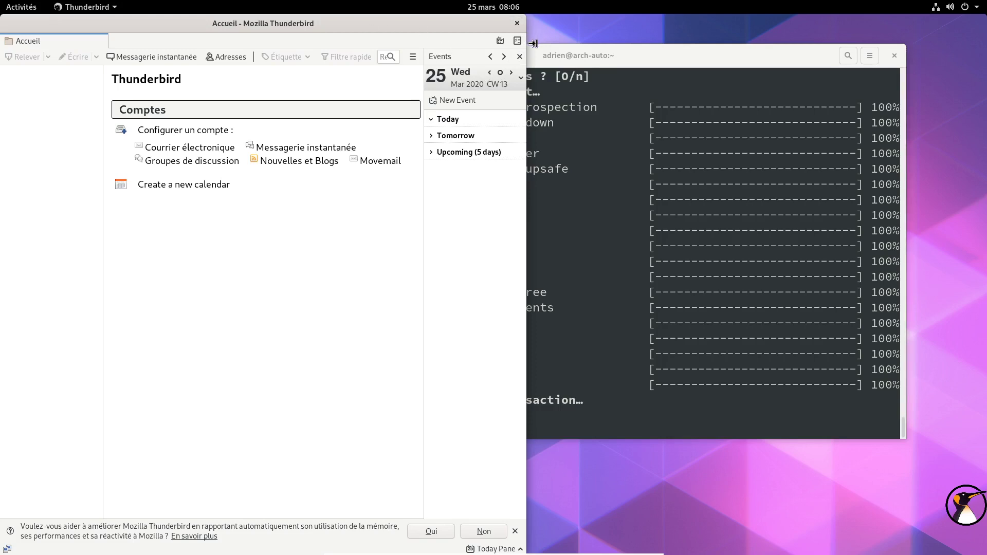
{"action": "left_click_drag", "start_coordinate": [527, 32], "coordinate": [702, 34]}
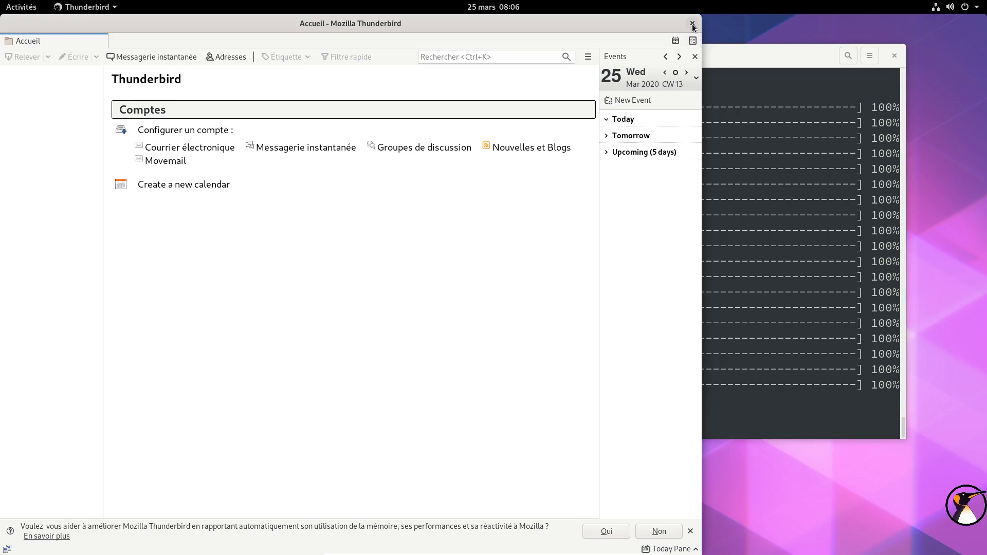
{"action": "left_click", "coordinate": [692, 23]}
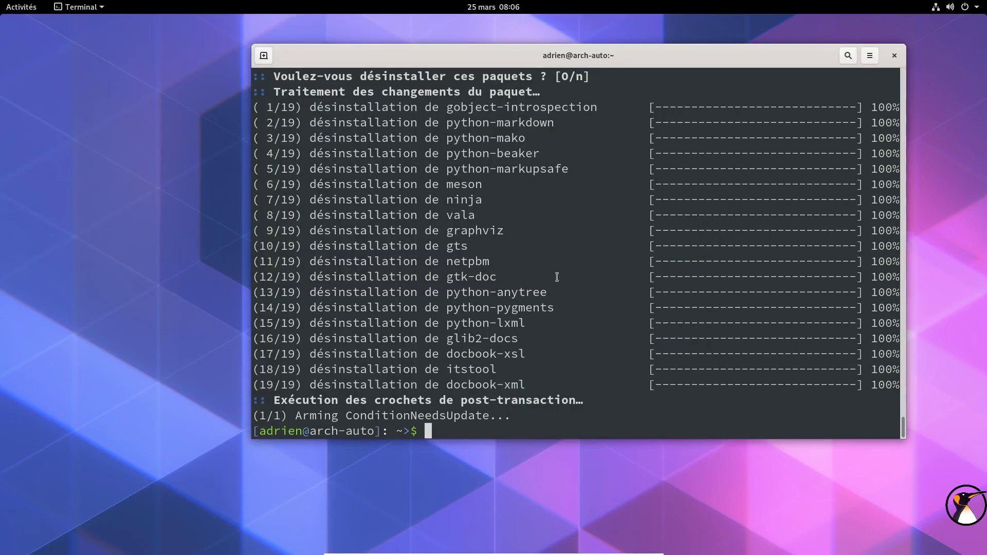
Step: Check the terminal's finished install with 19 make dependencies removed, then close the terminal
{"action": "scroll", "coordinate": [513, 167], "scroll_direction": "up", "scroll_amount": 3}
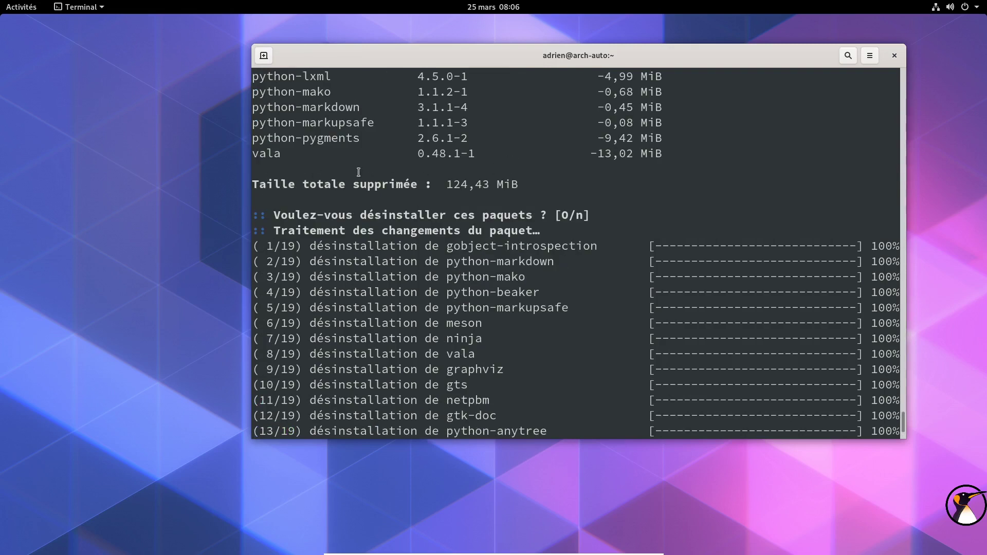
{"action": "scroll", "coordinate": [485, 234], "scroll_direction": "down", "scroll_amount": 3}
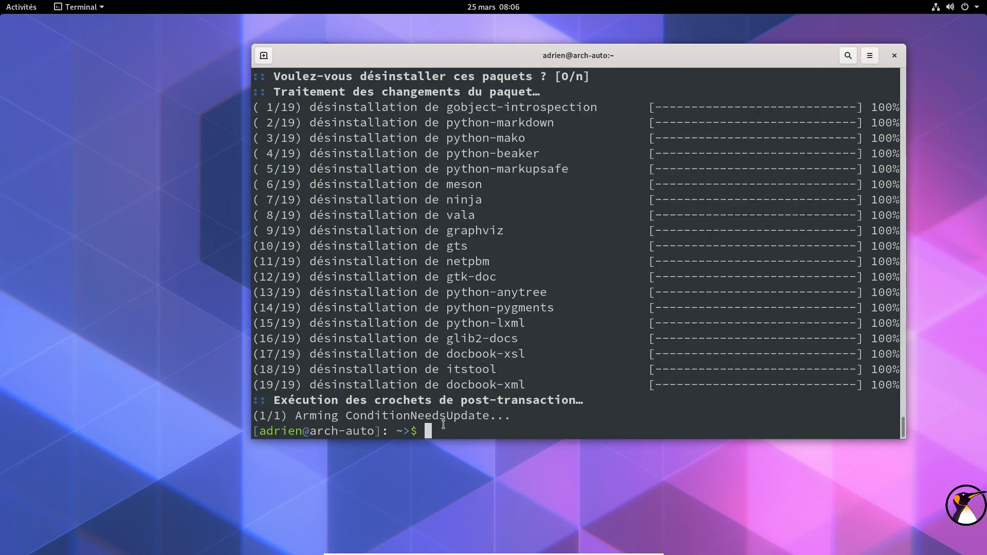
{"action": "left_click", "coordinate": [895, 57]}
{"action": "left_click", "coordinate": [23, 8]}
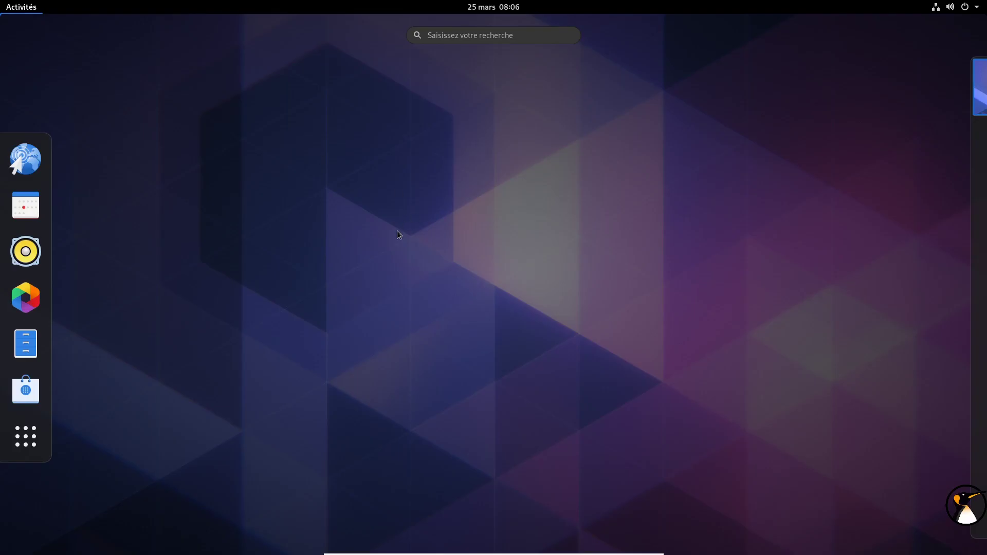
Step: Search 'pam' and add Ajouter/supprimer des logiciels and Mise à jour des logiciels to favourites
{"action": "type", "text": "pam"}
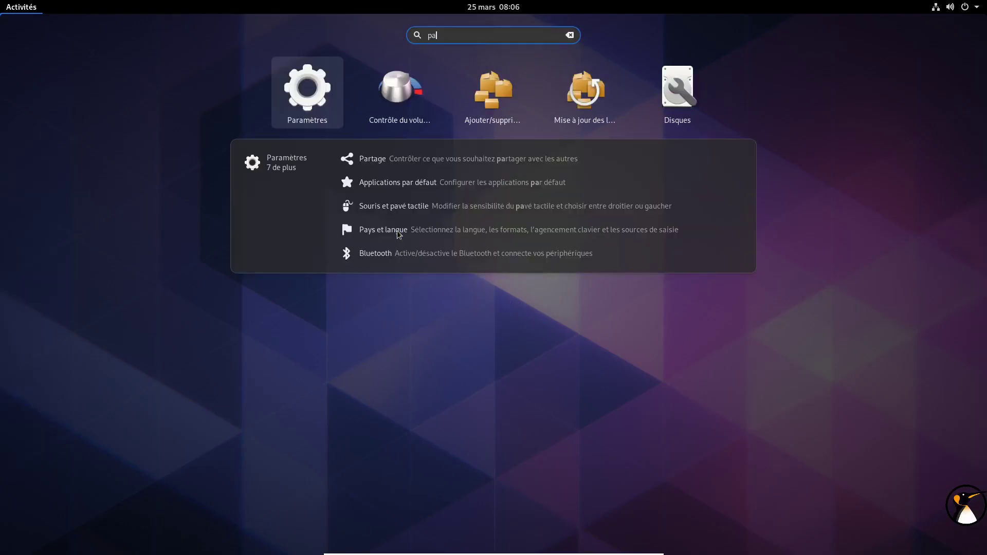
{"action": "right_click", "coordinate": [438, 94]}
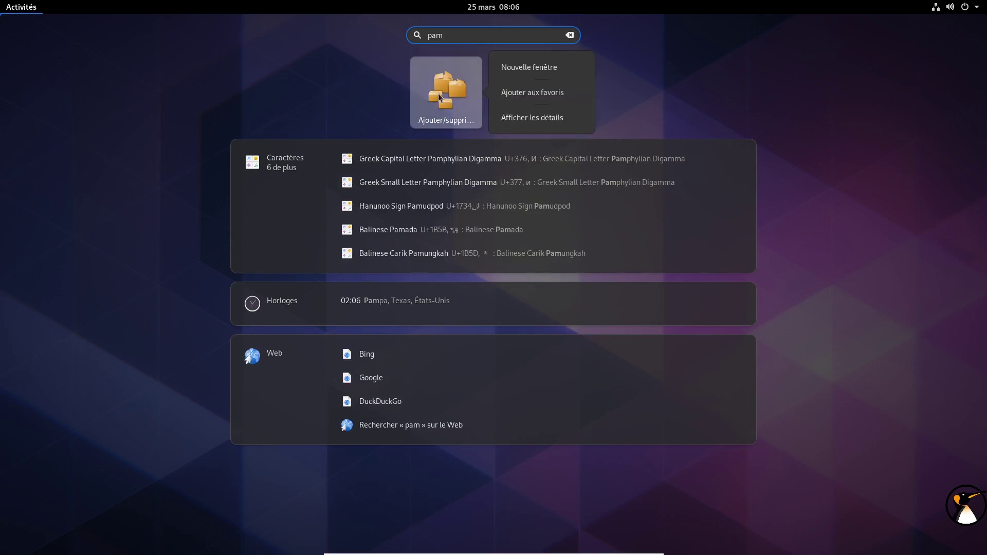
{"action": "left_click", "coordinate": [523, 92]}
{"action": "right_click", "coordinate": [523, 93]}
{"action": "left_click", "coordinate": [616, 93]}
{"action": "key", "text": "Escape"}
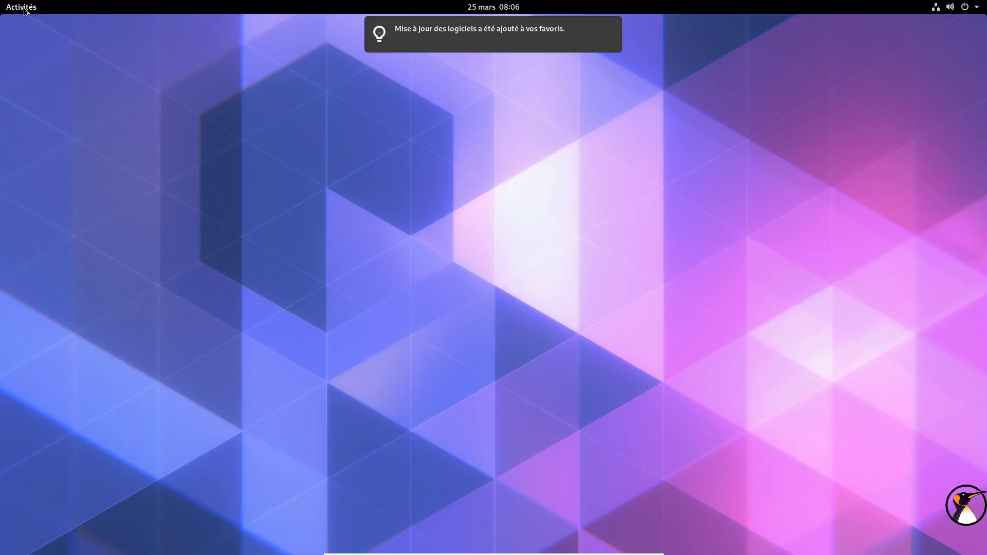
Step: Remove Logiciels from the dash favourites and launch Ajouter/supprimer des logiciels
{"action": "right_click", "coordinate": [26, 344]}
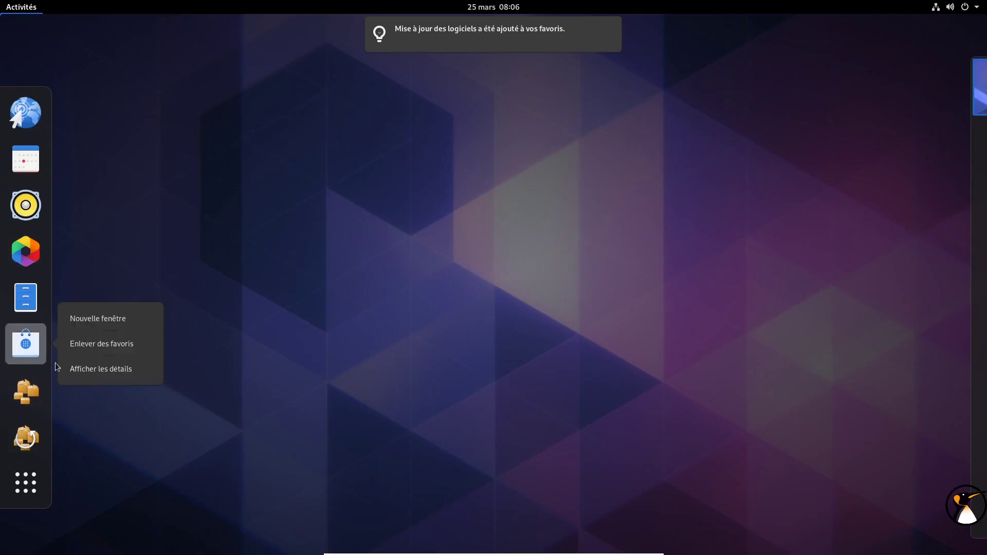
{"action": "left_click", "coordinate": [97, 343]}
{"action": "left_click", "coordinate": [21, 381]}
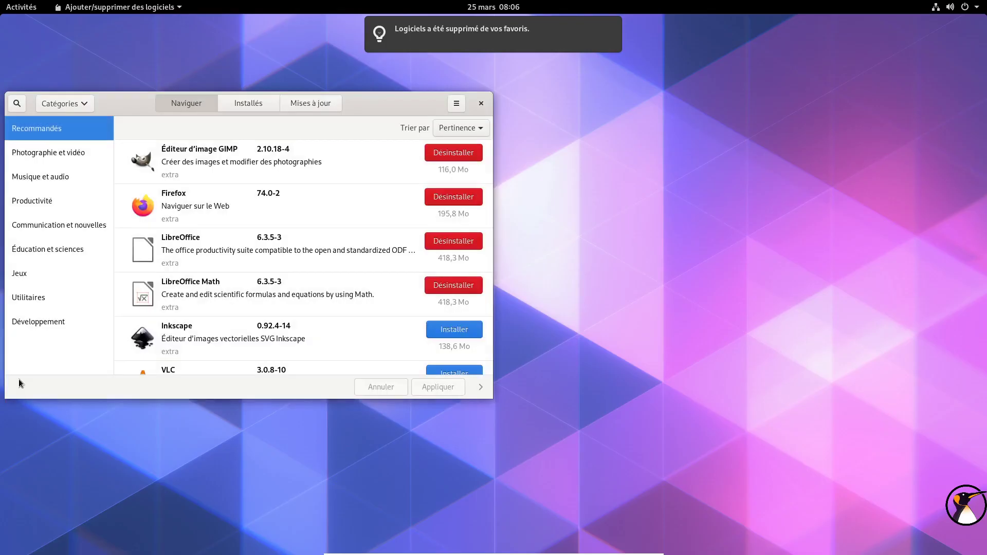
Step: Centre the Pamac window and scroll through the Installés list of installed software
{"action": "left_click_drag", "start_coordinate": [331, 101], "coordinate": [643, 123]}
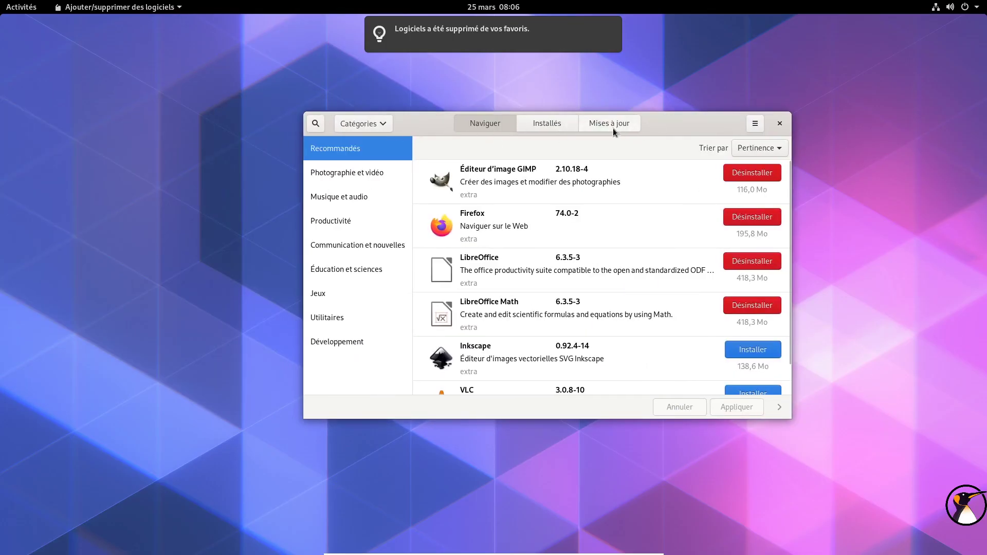
{"action": "left_click", "coordinate": [546, 124]}
{"action": "scroll", "coordinate": [523, 257], "scroll_direction": "down", "scroll_amount": 2}
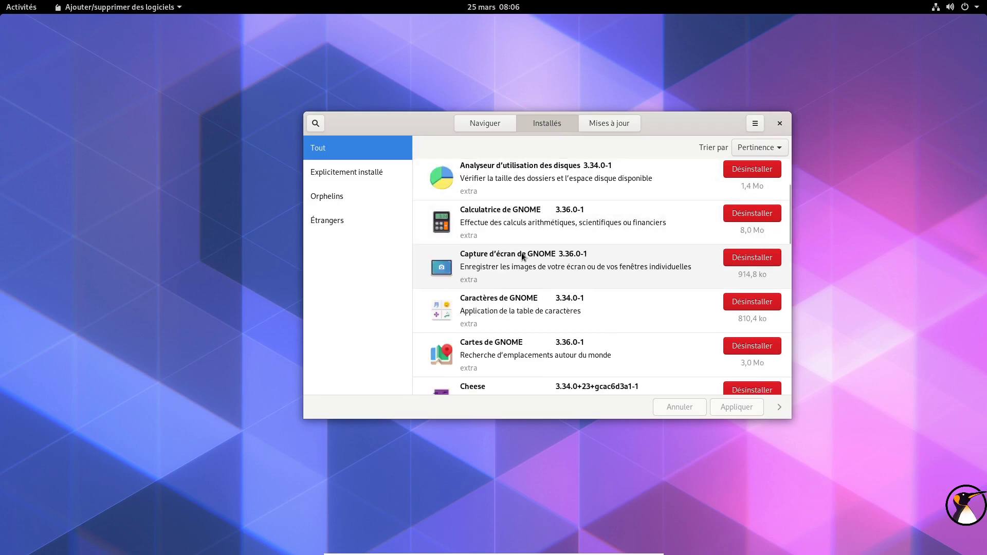
{"action": "scroll", "coordinate": [522, 257], "scroll_direction": "down", "scroll_amount": 15}
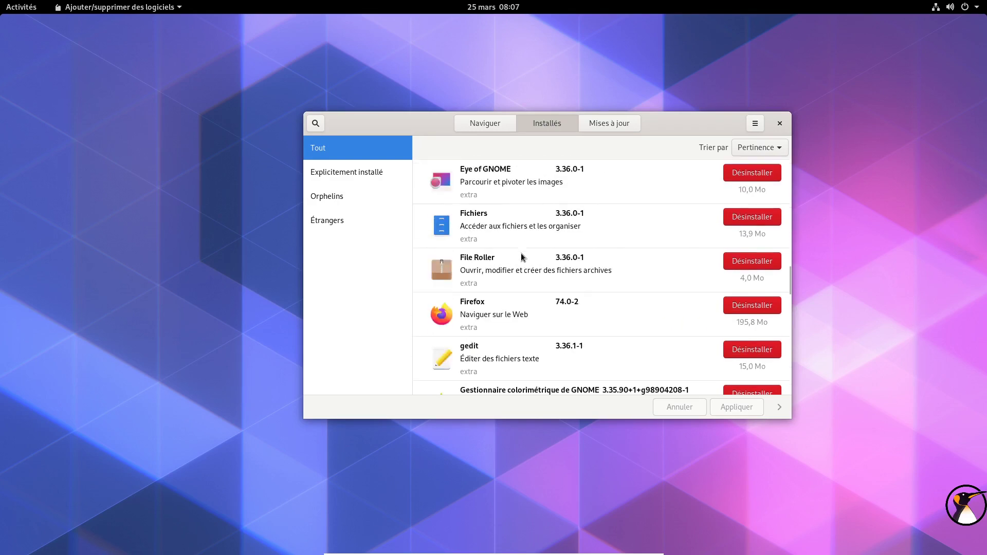
{"action": "scroll", "coordinate": [522, 256], "scroll_direction": "down", "scroll_amount": 4}
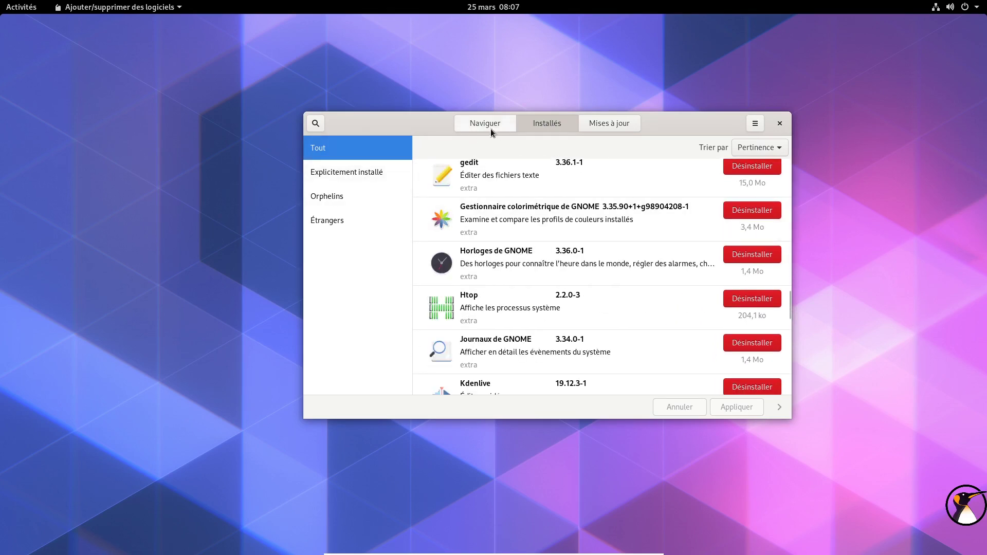
{"action": "left_click", "coordinate": [316, 124]}
Step: Search 'softwa' and uninstall gnome-software 3.34.2-2, authorising with the account password
{"action": "type", "text": "software"}
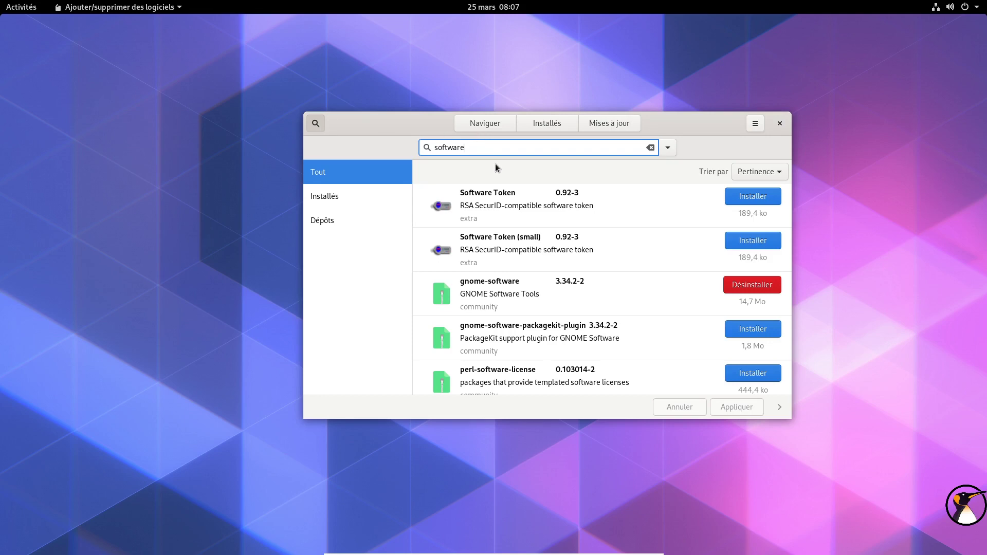
{"action": "left_click", "coordinate": [759, 287]}
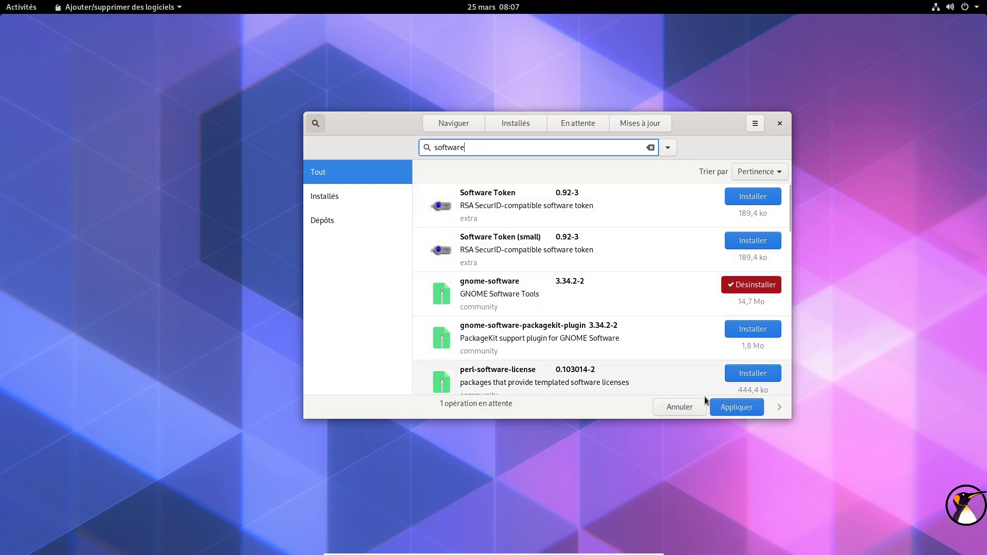
{"action": "left_click", "coordinate": [720, 406]}
{"action": "left_click", "coordinate": [740, 184]}
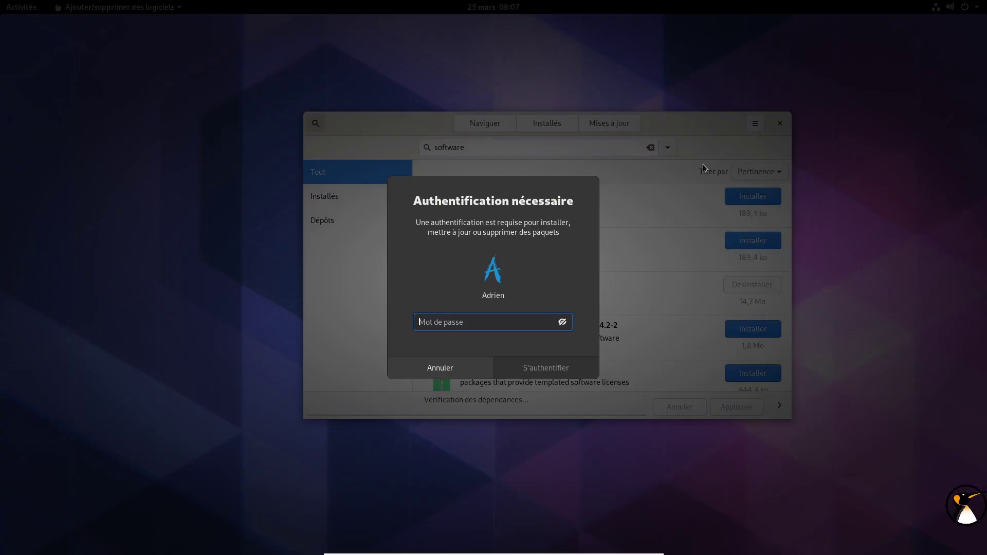
{"action": "type", "text": "***********"}
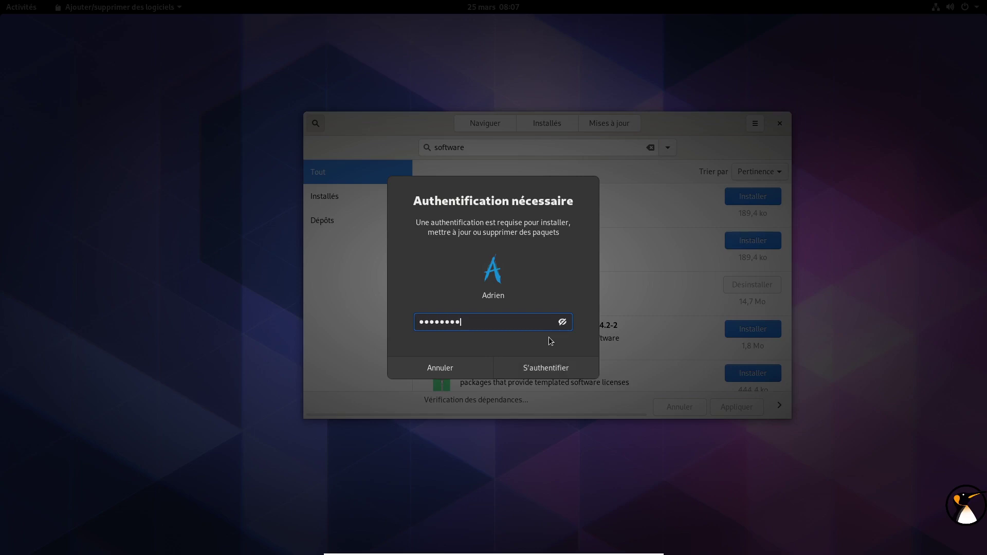
{"action": "key", "text": "Return"}
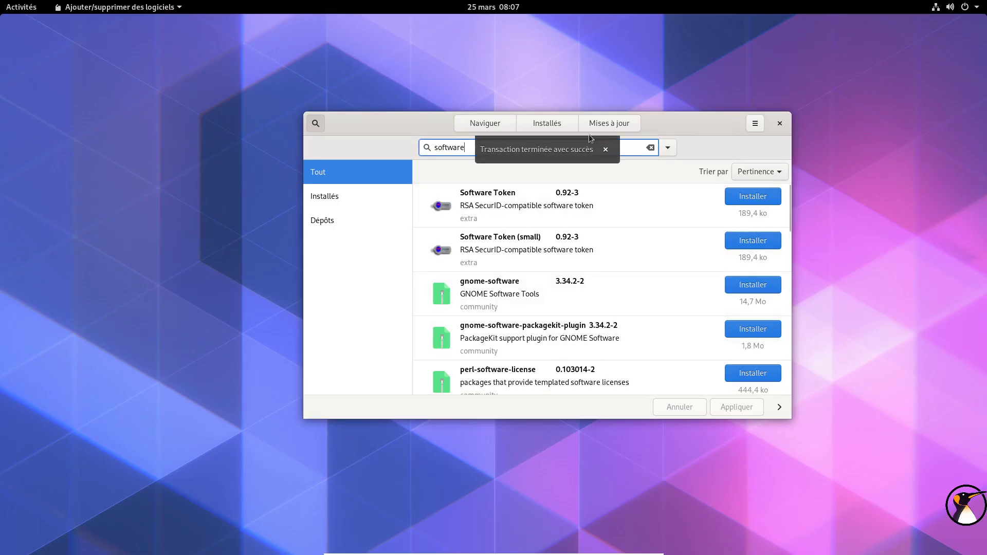
{"action": "double_click", "coordinate": [463, 147]}
Step: Install the steam package, accepting no optional dependencies and confirming the transaction summary
{"action": "type", "text": "steam"}
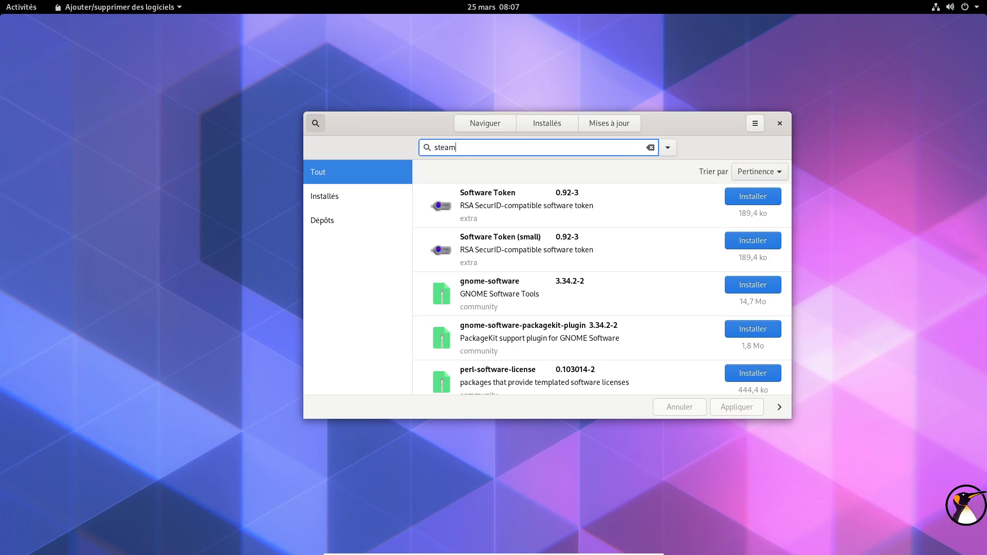
{"action": "left_click", "coordinate": [745, 197]}
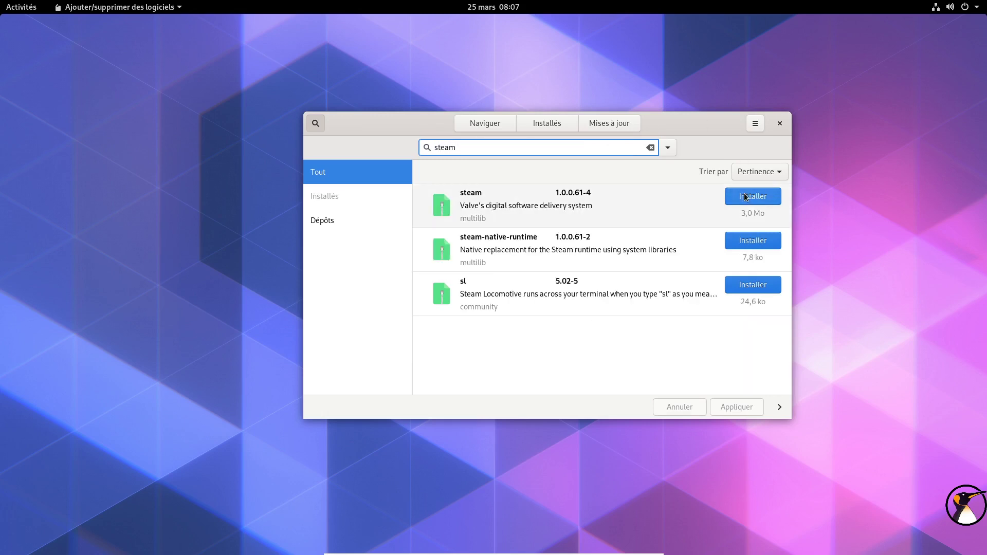
{"action": "left_click", "coordinate": [750, 407]}
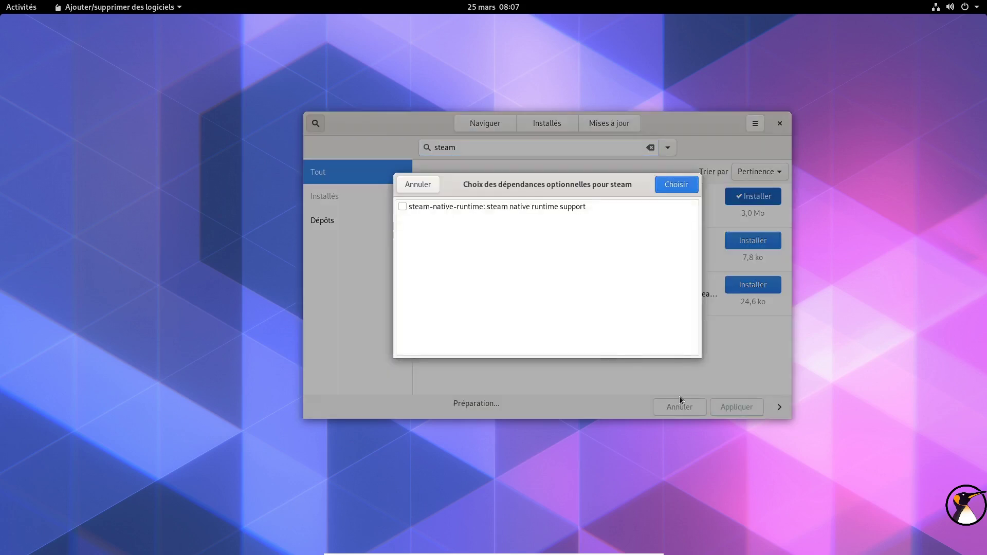
{"action": "left_click", "coordinate": [674, 184]}
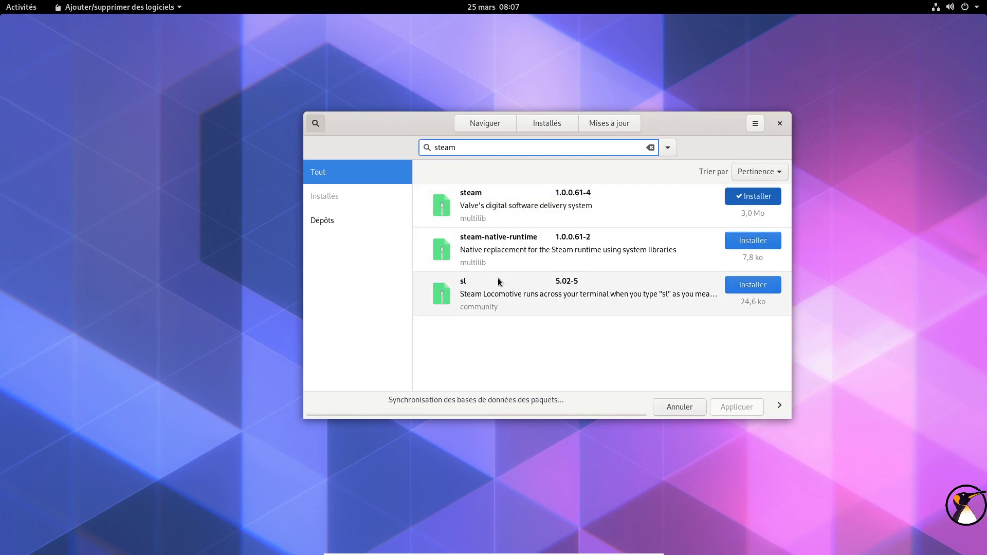
{"action": "left_click", "coordinate": [751, 186]}
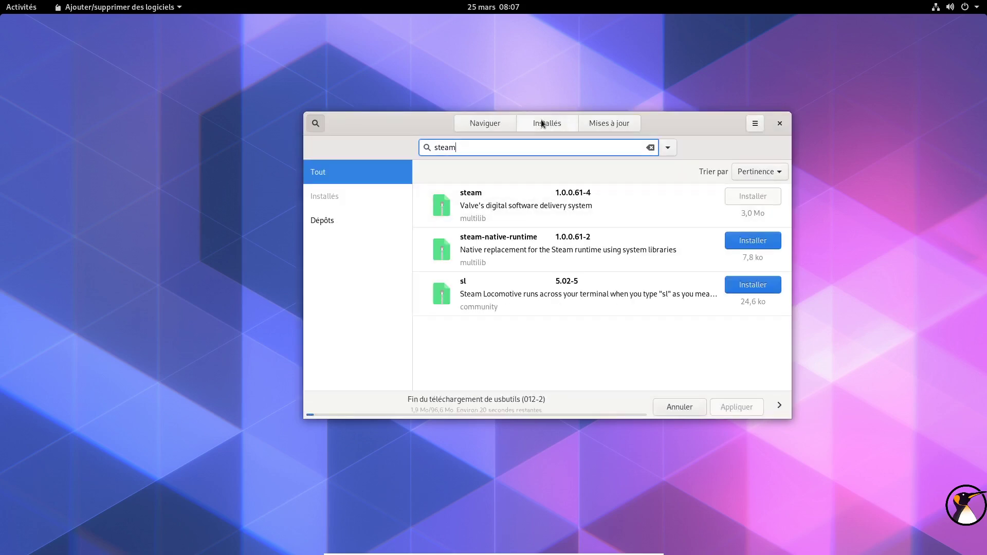
Step: Move the Pamac window toward the top right and dismiss the successful steam transaction notice
{"action": "left_click_drag", "start_coordinate": [395, 125], "coordinate": [462, 101]}
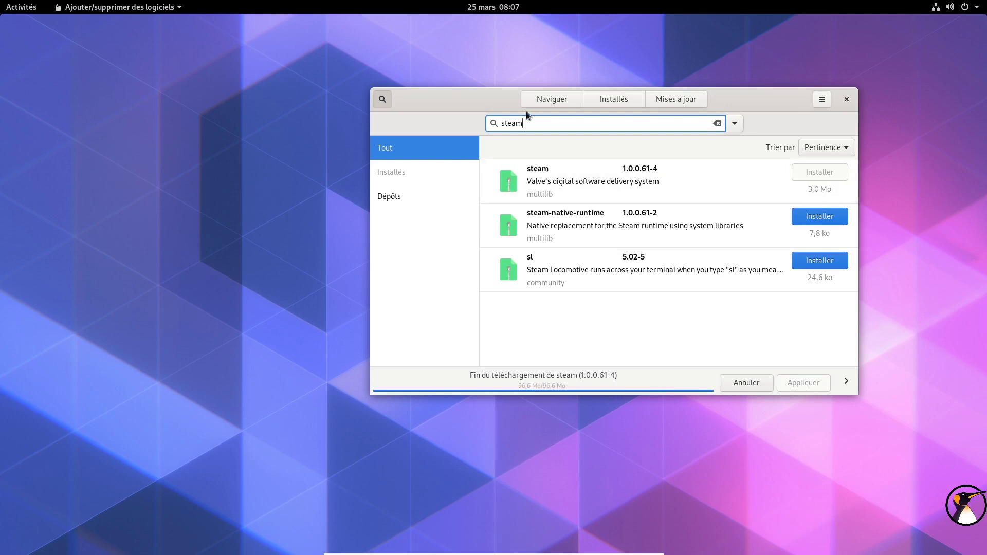
{"action": "left_click_drag", "start_coordinate": [477, 101], "coordinate": [487, 96]}
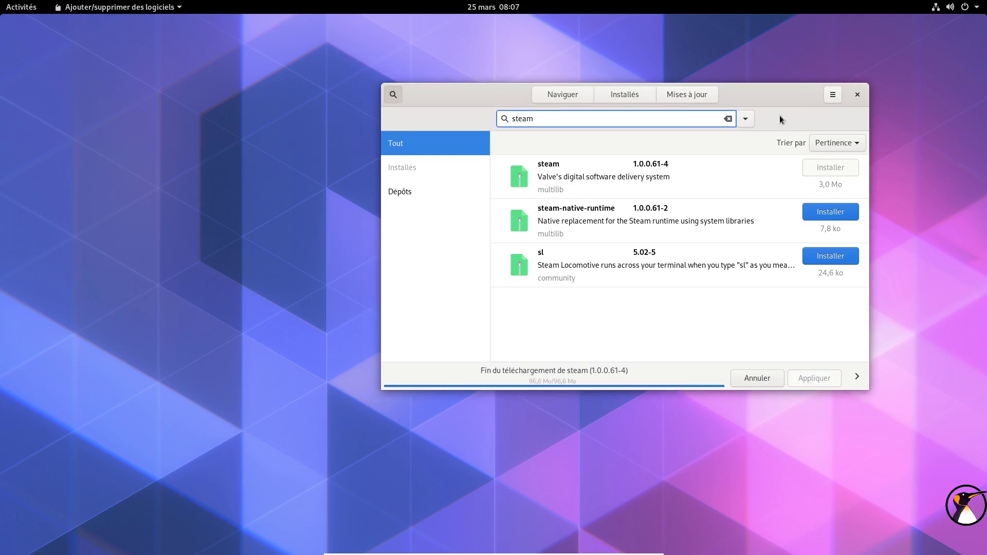
{"action": "left_click", "coordinate": [834, 96]}
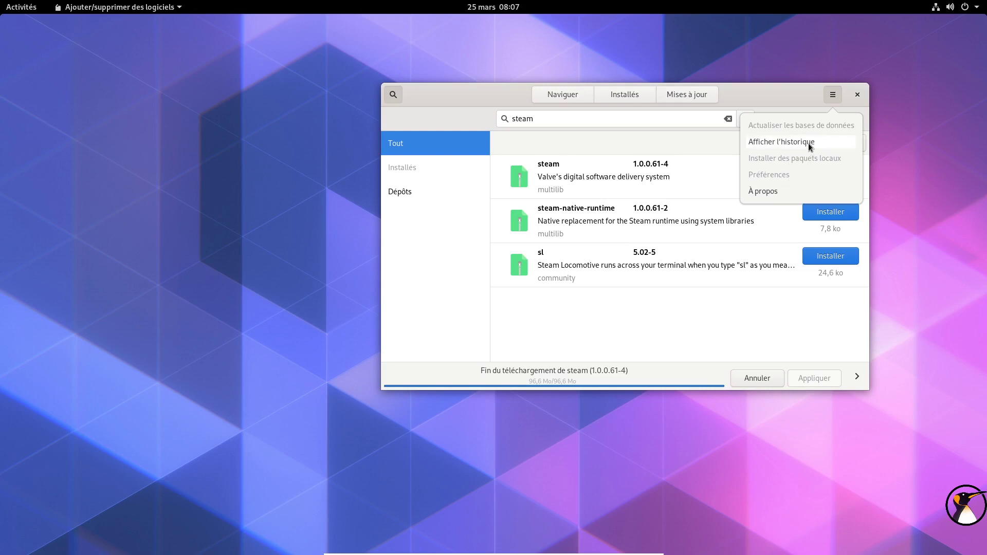
{"action": "left_click", "coordinate": [834, 94]}
{"action": "left_click_drag", "start_coordinate": [765, 91], "coordinate": [791, 72]}
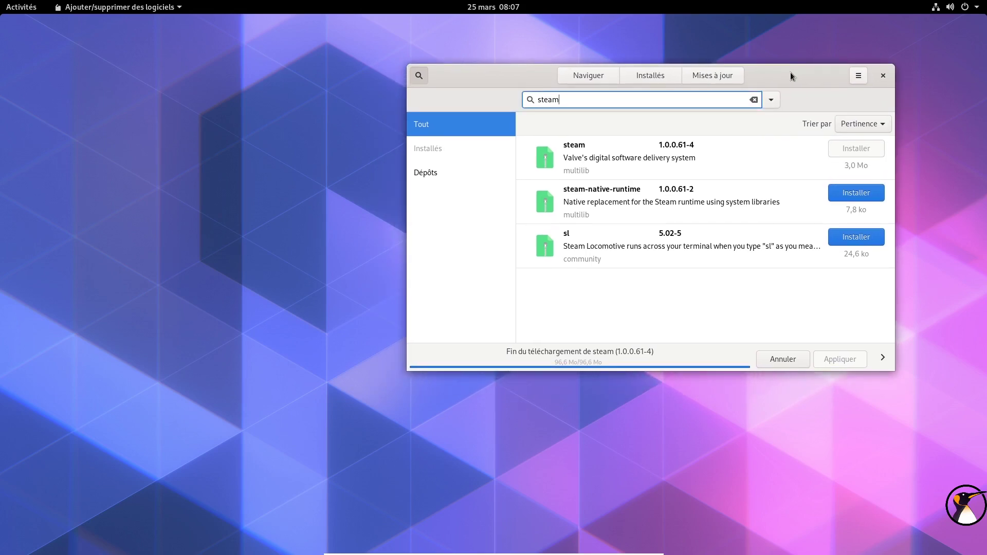
{"action": "double_click", "coordinate": [690, 100]}
{"action": "left_click_drag", "start_coordinate": [766, 70], "coordinate": [806, 57]}
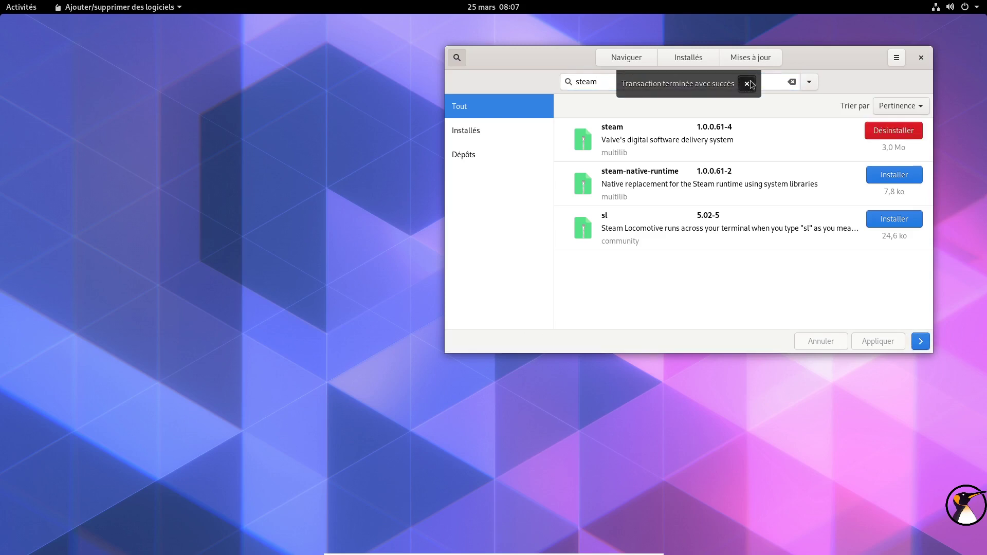
{"action": "left_click", "coordinate": [747, 83]}
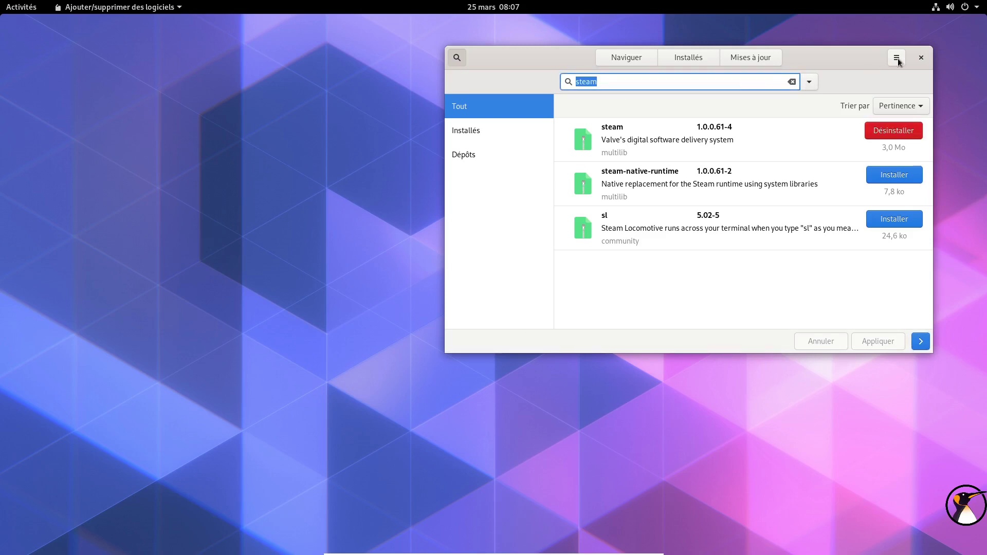
Step: In Pamac Préférences, turn on AUR support and AUR update checks, then close
{"action": "left_click", "coordinate": [896, 57]}
{"action": "left_click", "coordinate": [857, 137]}
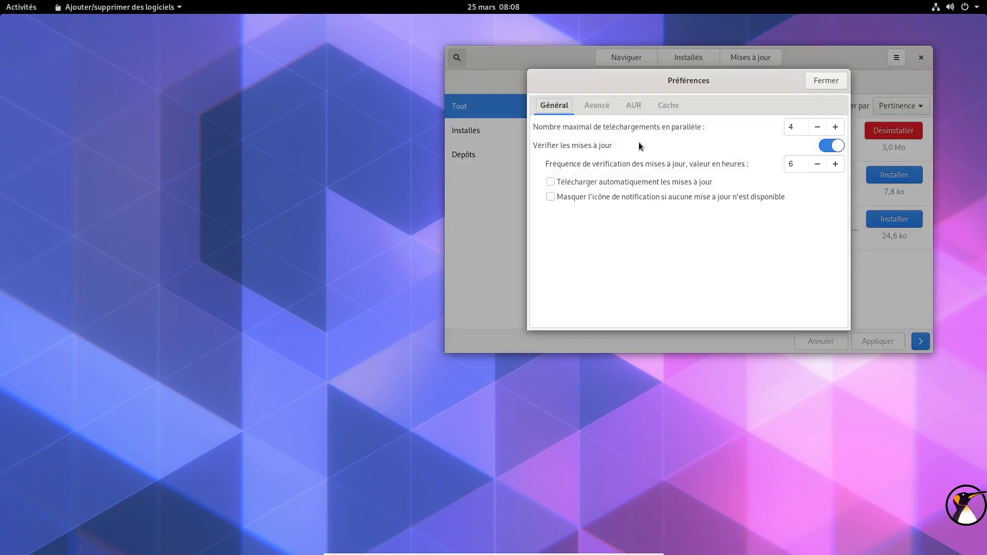
{"action": "left_click", "coordinate": [633, 105]}
{"action": "left_click", "coordinate": [823, 158]}
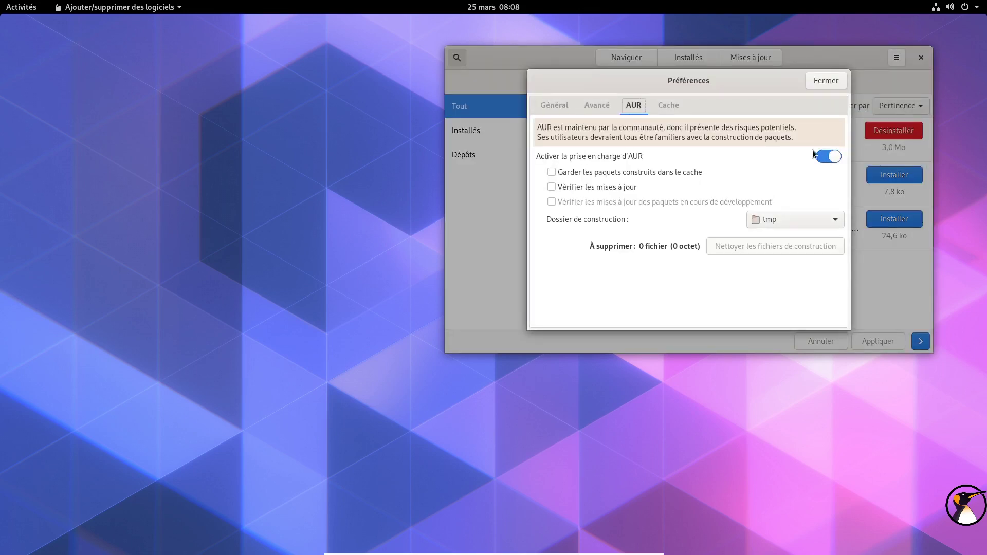
{"action": "left_click", "coordinate": [621, 188]}
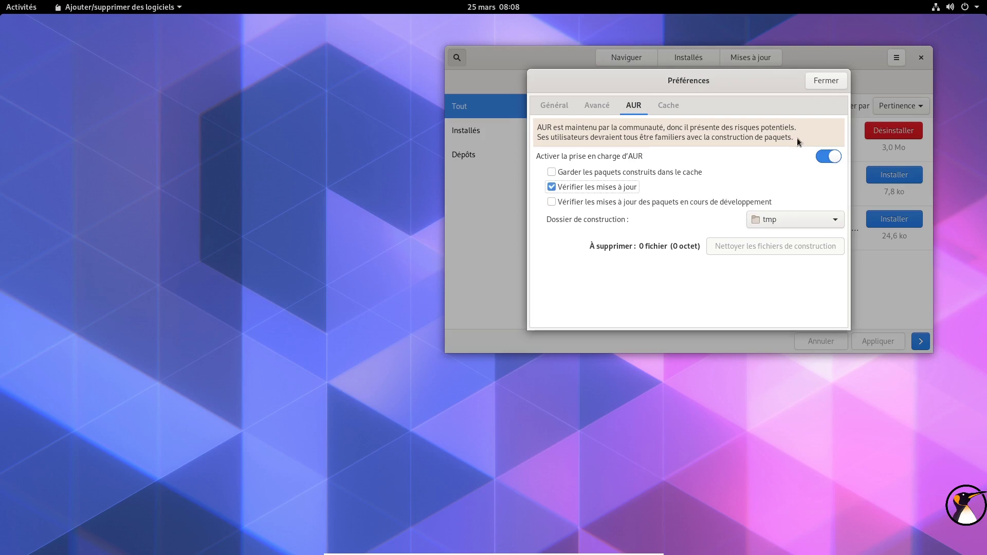
{"action": "left_click", "coordinate": [825, 81]}
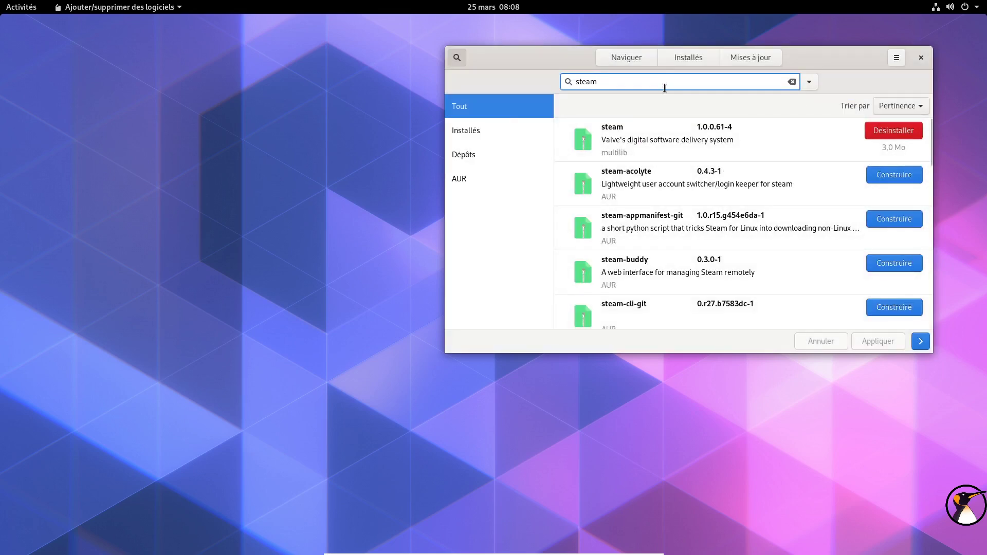
Step: Search 'viva' and start building the vivaldi 2.11.1811.49-1 AUR package
{"action": "type", "text": "vivaldi"}
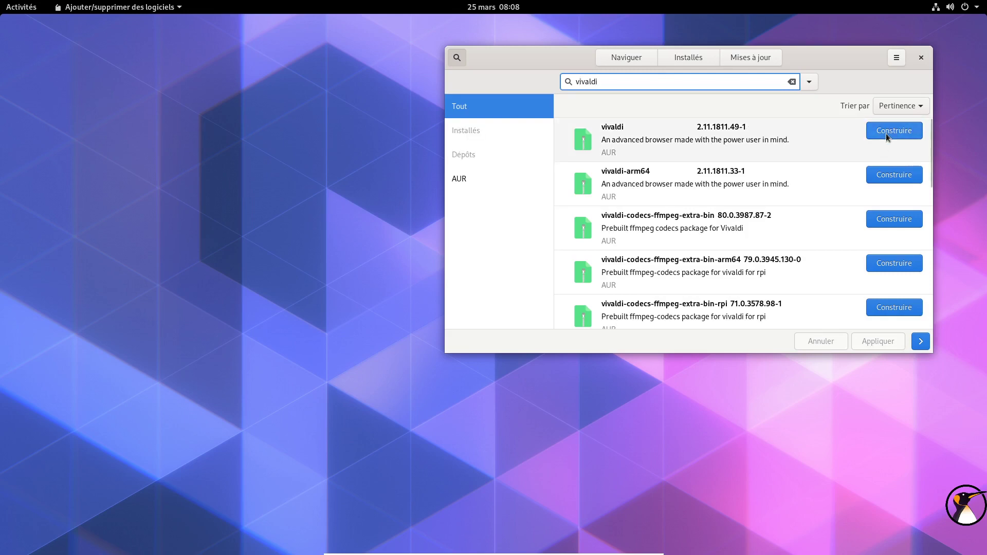
{"action": "left_click", "coordinate": [886, 133]}
{"action": "left_click", "coordinate": [867, 342]}
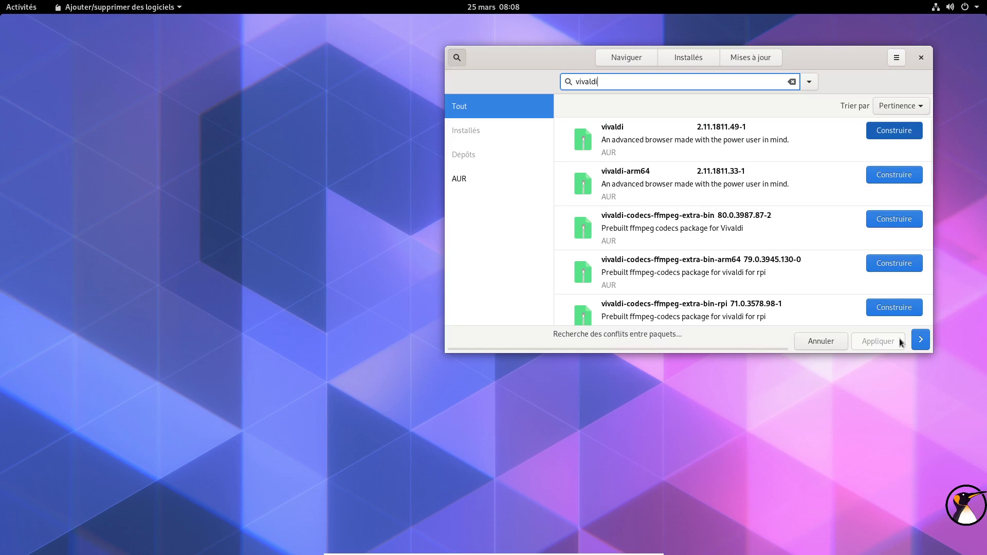
{"action": "left_click", "coordinate": [814, 122]}
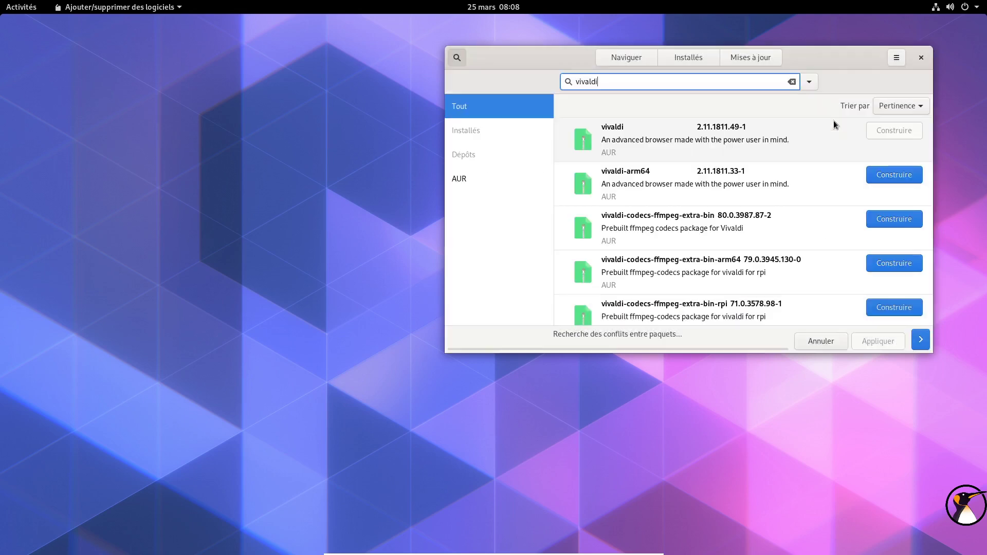
Step: Briefly search 'stea' in Activities, then move the Pamac window up and right
{"action": "left_click", "coordinate": [20, 6]}
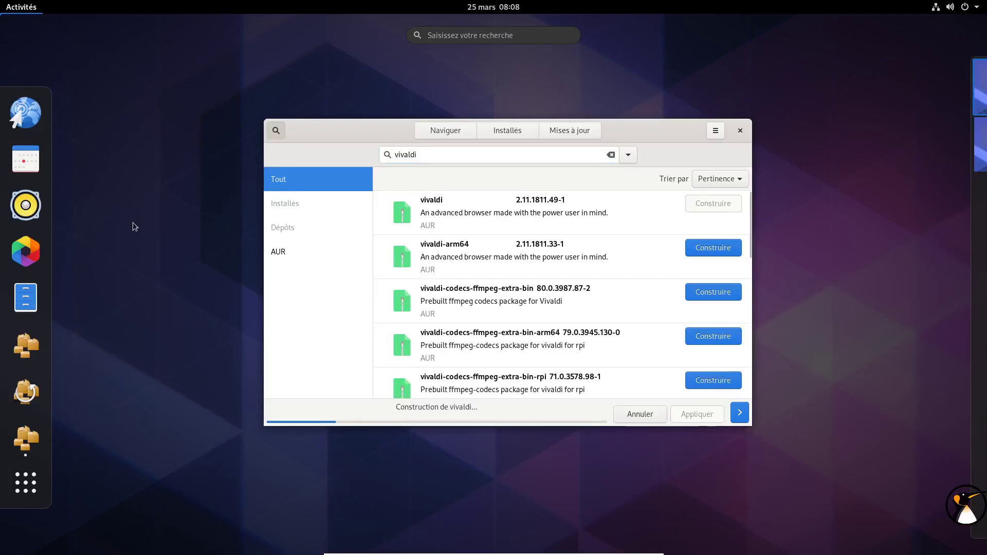
{"action": "type", "text": "stea"}
{"action": "key", "text": "Escape"}
{"action": "key", "text": "Escape"}
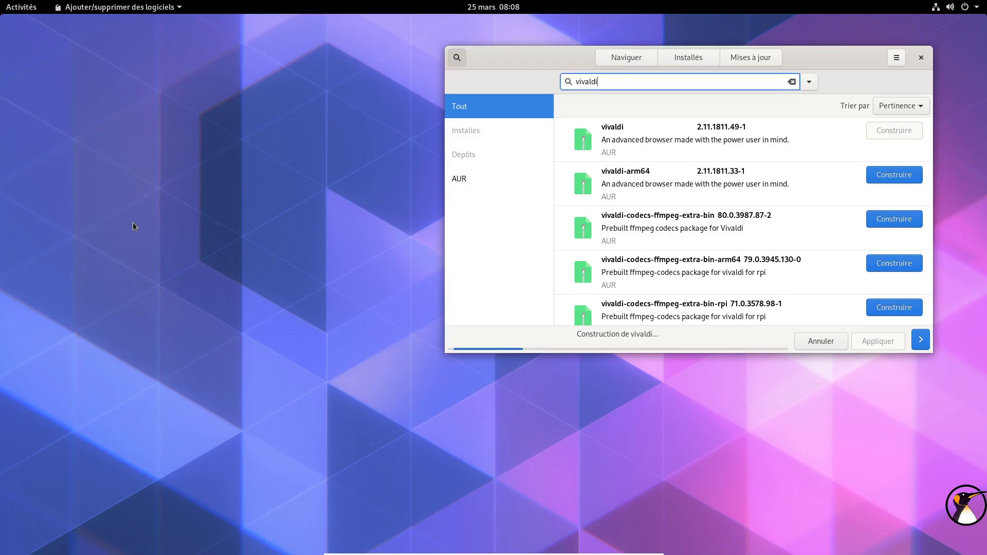
{"action": "left_click_drag", "start_coordinate": [532, 58], "coordinate": [565, 40]}
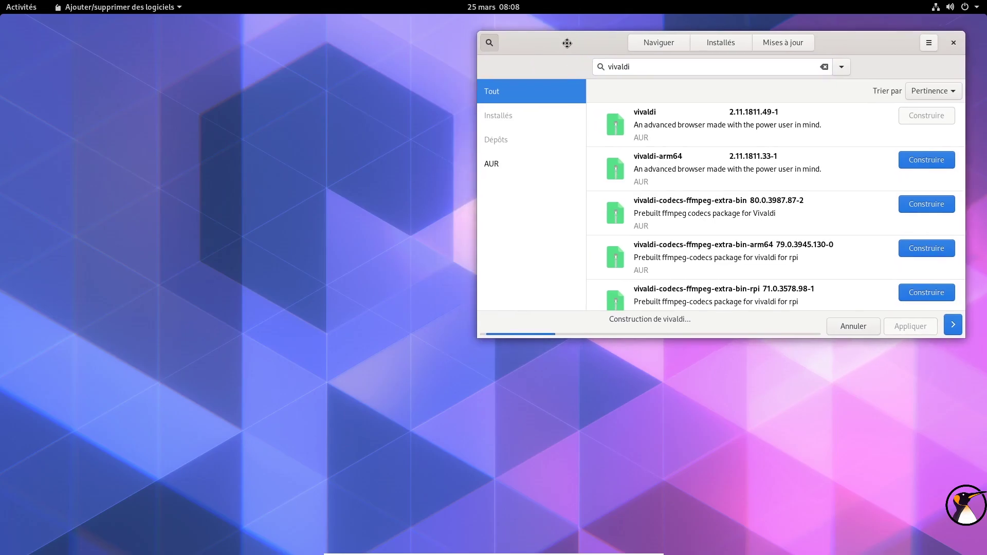
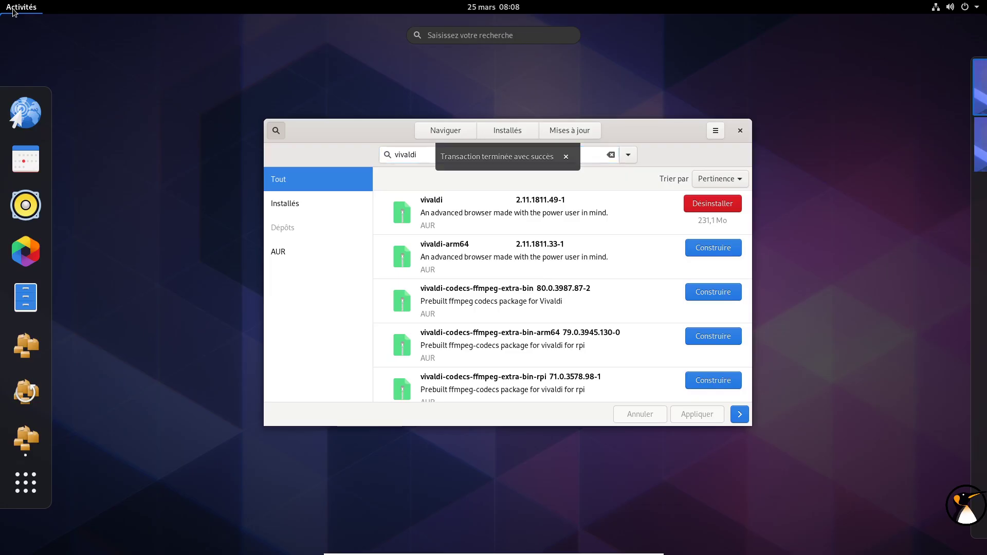
Step: Build and install the vivaldi-codecs-ffmpeg-extra-bin 80.0.3987.87-2 package from AUR alongside vivaldi
{"action": "left_click", "coordinate": [805, 115]}
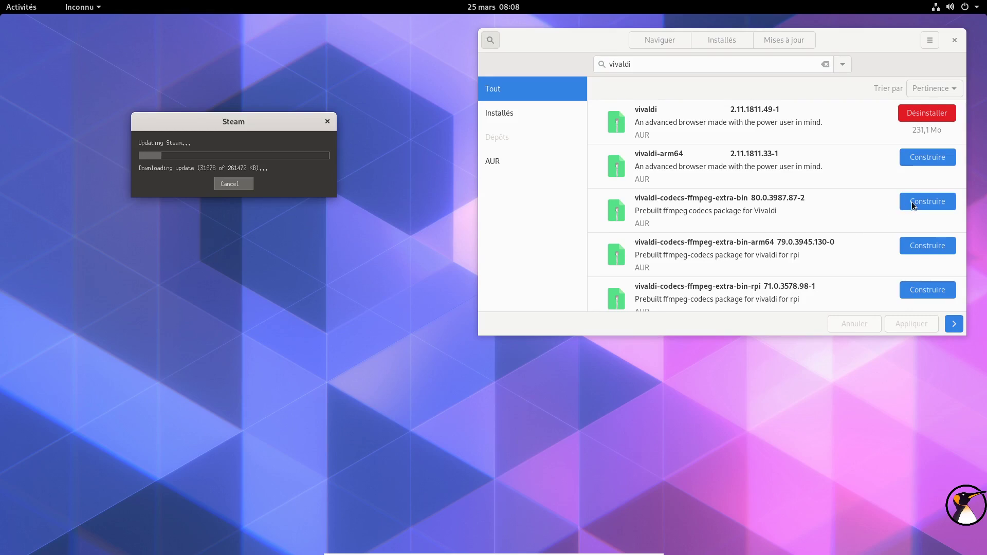
{"action": "left_click", "coordinate": [912, 202]}
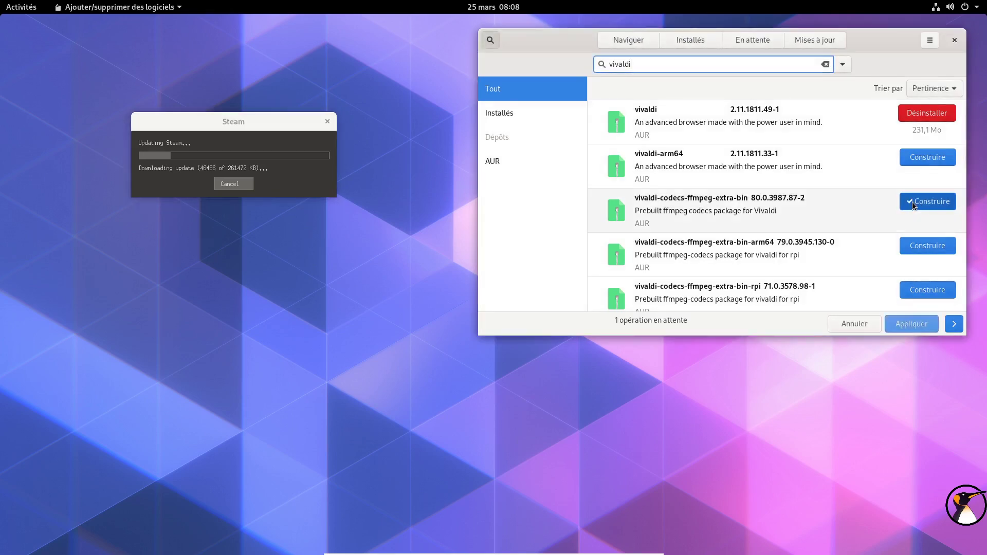
{"action": "left_click", "coordinate": [918, 325]}
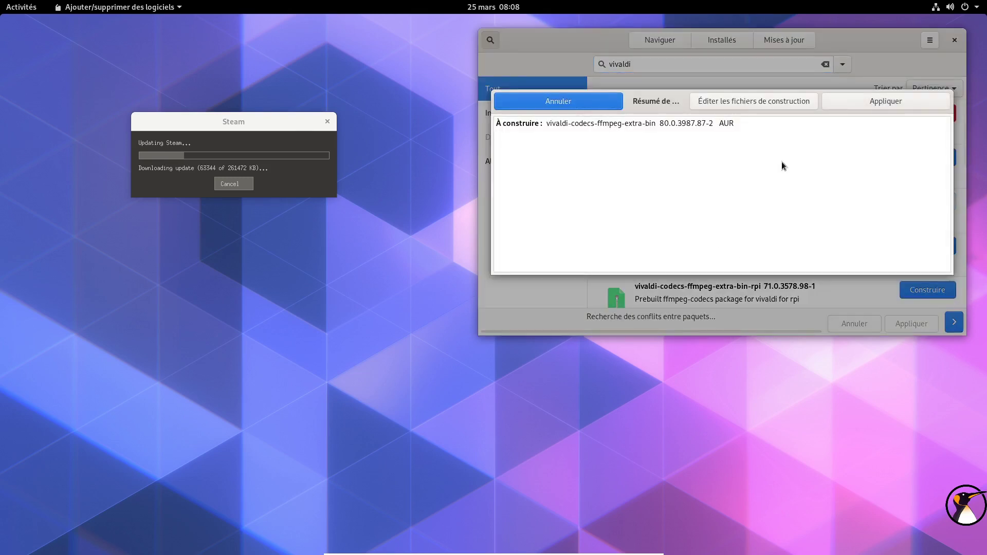
{"action": "left_click", "coordinate": [853, 104]}
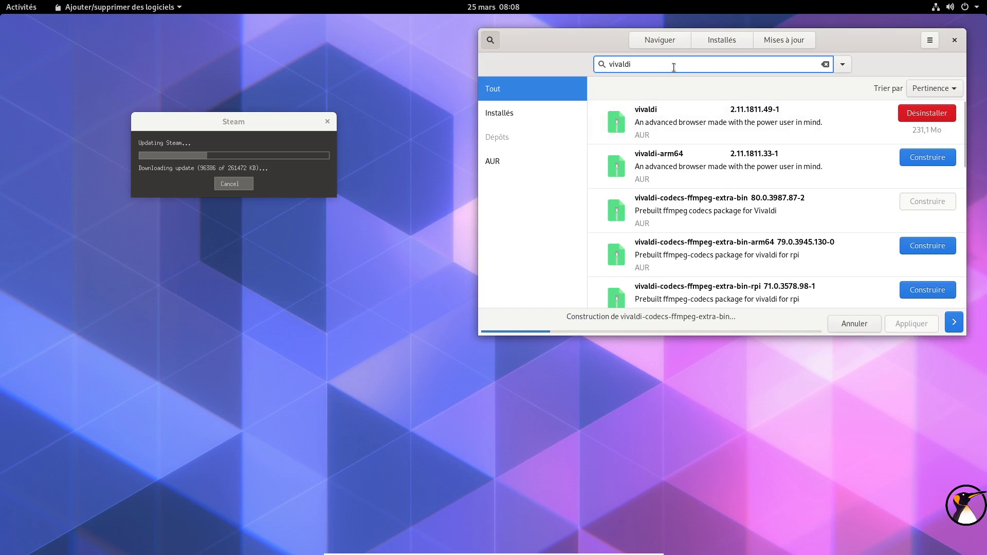
{"action": "left_click_drag", "start_coordinate": [595, 42], "coordinate": [555, 77]}
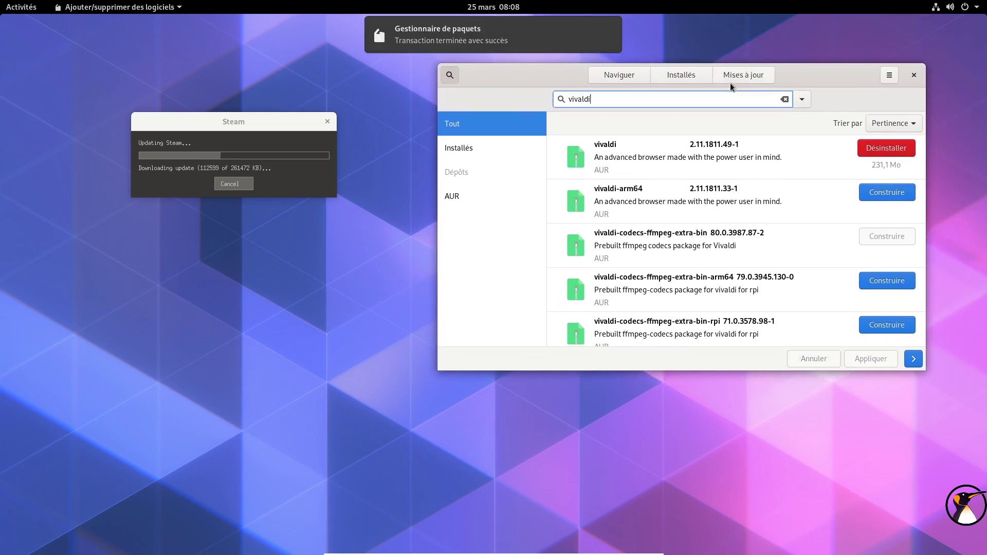
Step: Dismiss the package manager's success notification in the notifications panel
{"action": "left_click", "coordinate": [507, 8]}
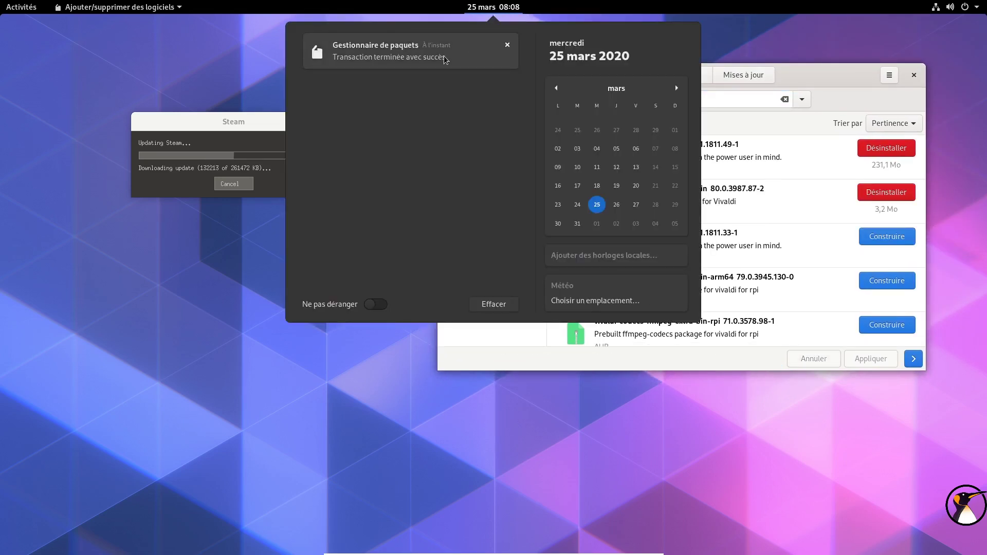
{"action": "left_click", "coordinate": [508, 47]}
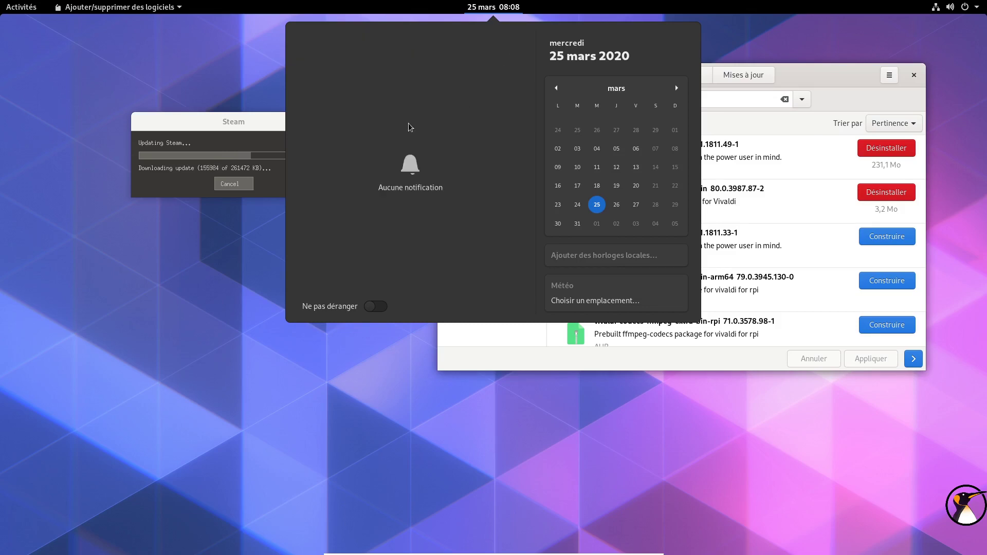
{"action": "left_click", "coordinate": [951, 8]}
Step: Open Paramètres from the system menu, review the À propos page, then close Settings
{"action": "left_click", "coordinate": [951, 7]}
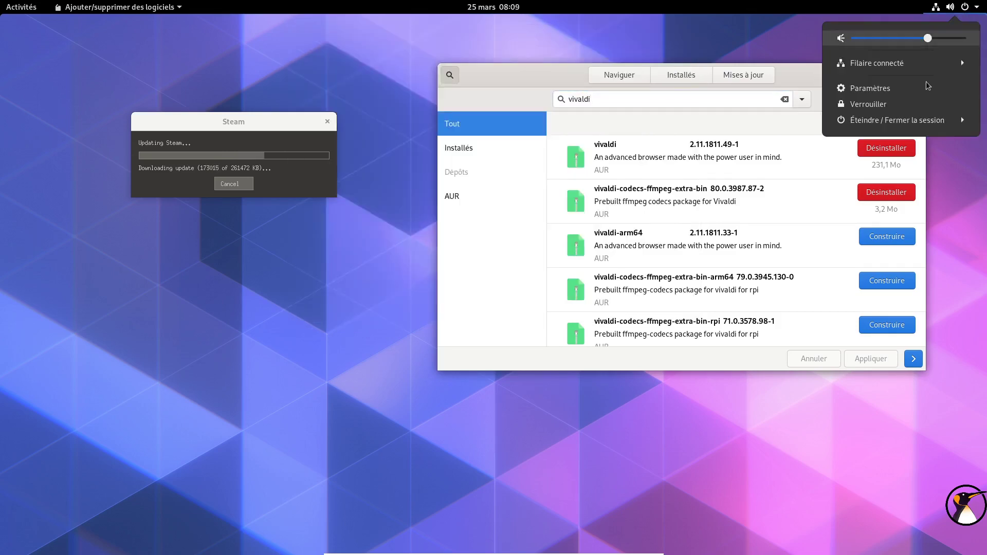
{"action": "left_click", "coordinate": [870, 88]}
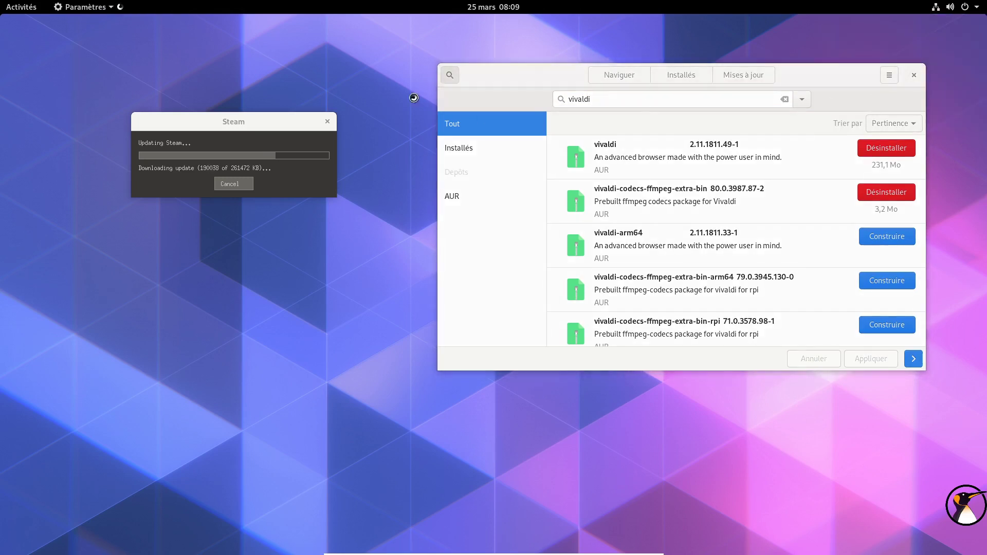
{"action": "left_click", "coordinate": [494, 7]}
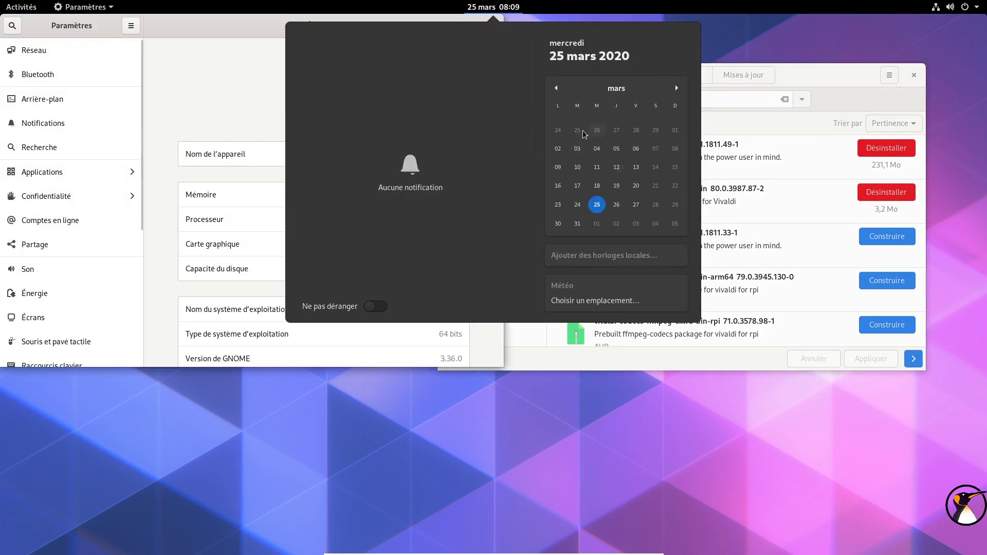
{"action": "left_click", "coordinate": [505, 8]}
{"action": "left_click_drag", "start_coordinate": [227, 27], "coordinate": [253, 93]}
{"action": "scroll", "coordinate": [381, 248], "scroll_direction": "down", "scroll_amount": 3}
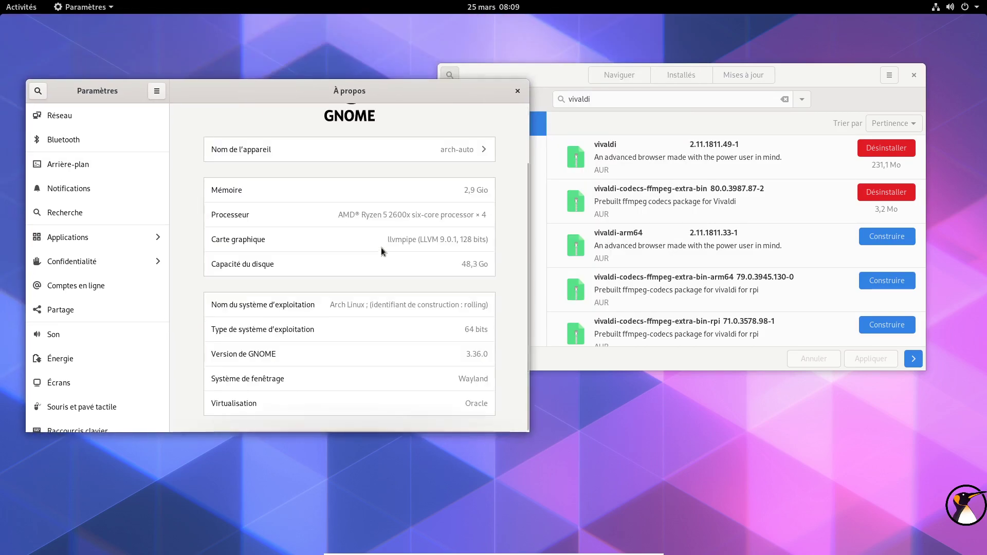
{"action": "left_click", "coordinate": [518, 91]}
Step: Move the Steam update dialog aside, close Pamac, and show the Activities application grid
{"action": "left_click_drag", "start_coordinate": [279, 122], "coordinate": [780, 268]}
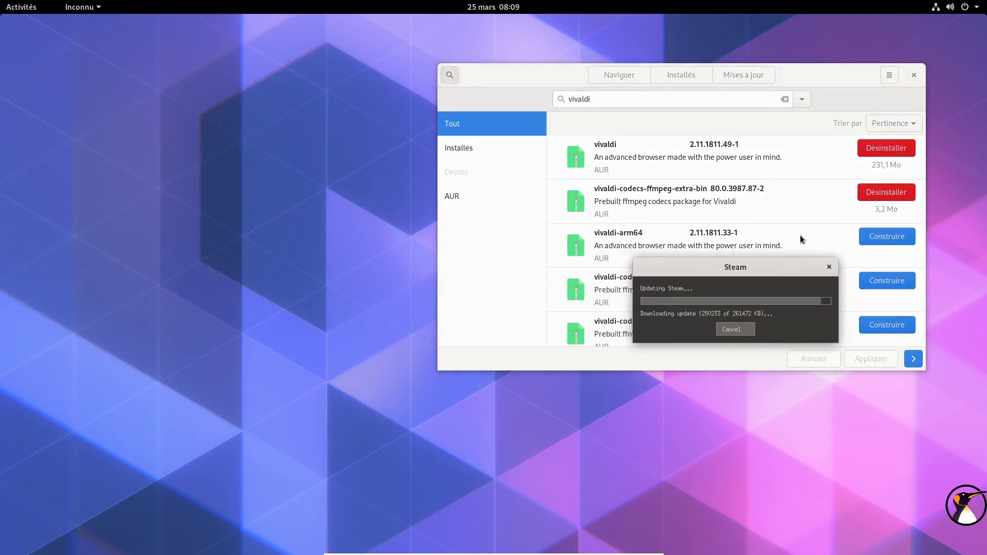
{"action": "left_click_drag", "start_coordinate": [824, 75], "coordinate": [452, 48]}
{"action": "left_click", "coordinate": [541, 48]}
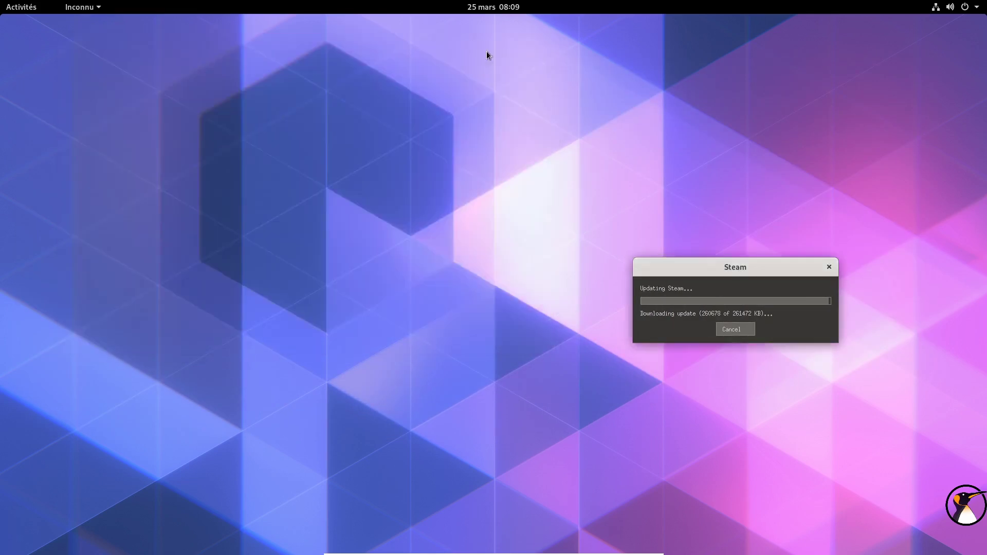
{"action": "left_click", "coordinate": [21, 6]}
{"action": "left_click", "coordinate": [25, 482]}
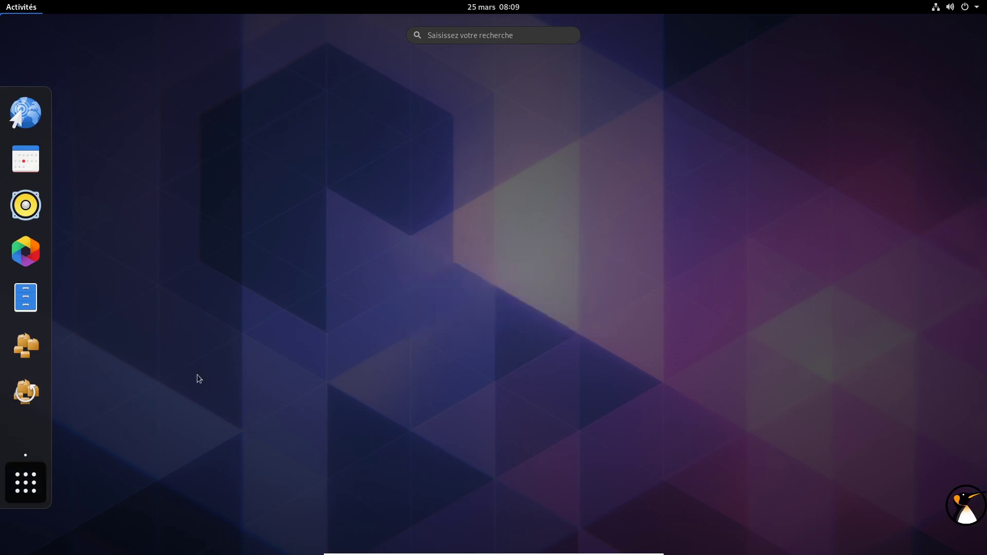
Step: Launch Vivaldi from the app grid and skip its welcome setup with Tout ignorer
{"action": "scroll", "coordinate": [625, 415], "scroll_direction": "down", "scroll_amount": 2}
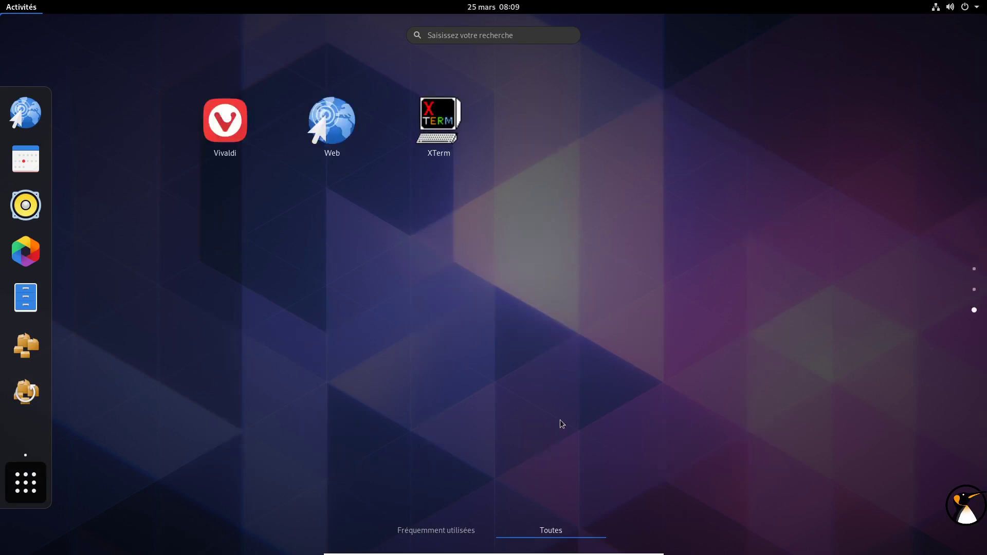
{"action": "left_click", "coordinate": [222, 123]}
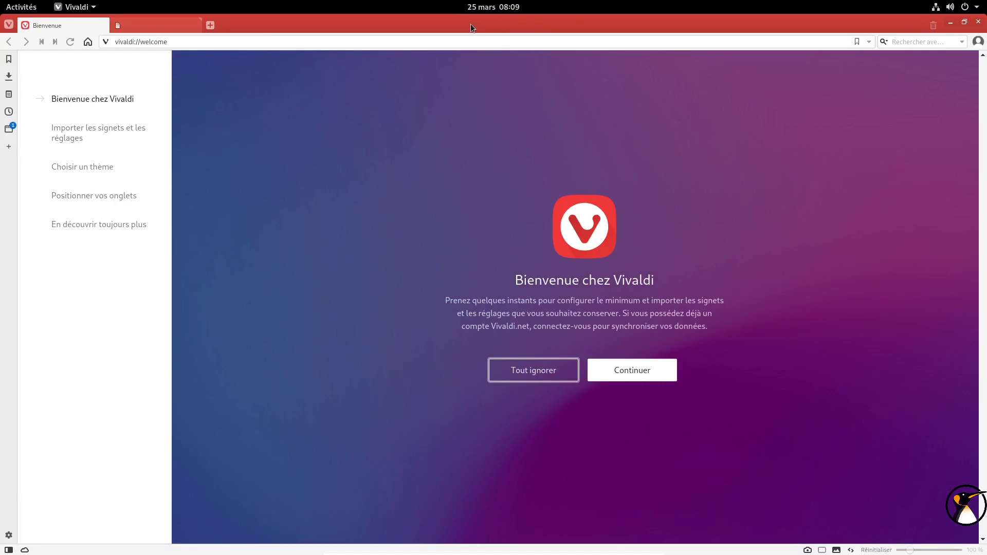
{"action": "double_click", "coordinate": [472, 21]}
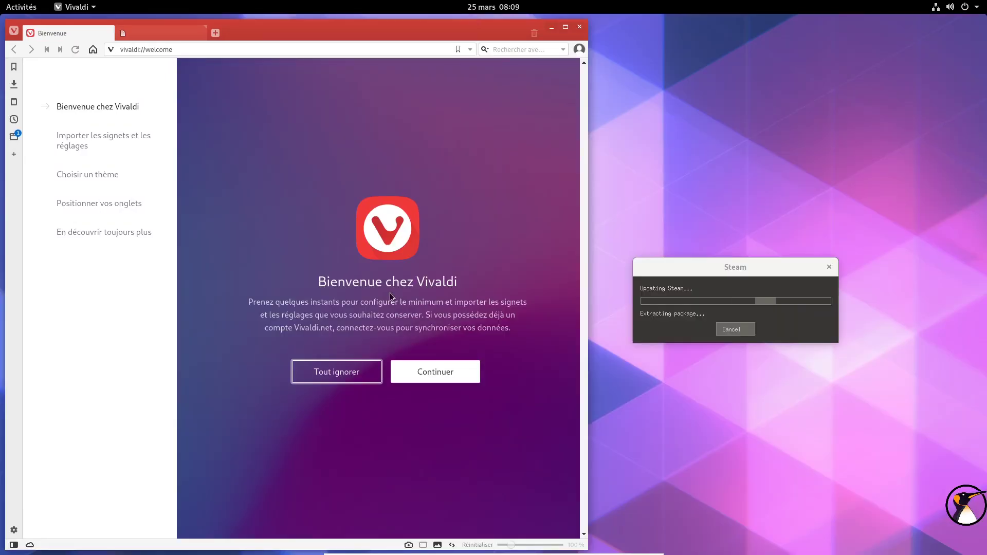
{"action": "left_click", "coordinate": [335, 370]}
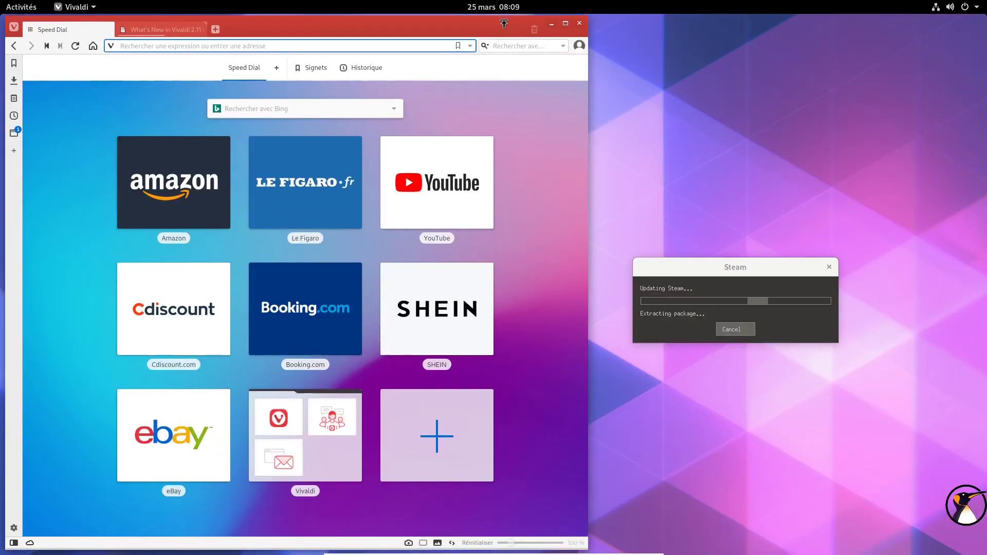
{"action": "left_click_drag", "start_coordinate": [497, 38], "coordinate": [540, 41]}
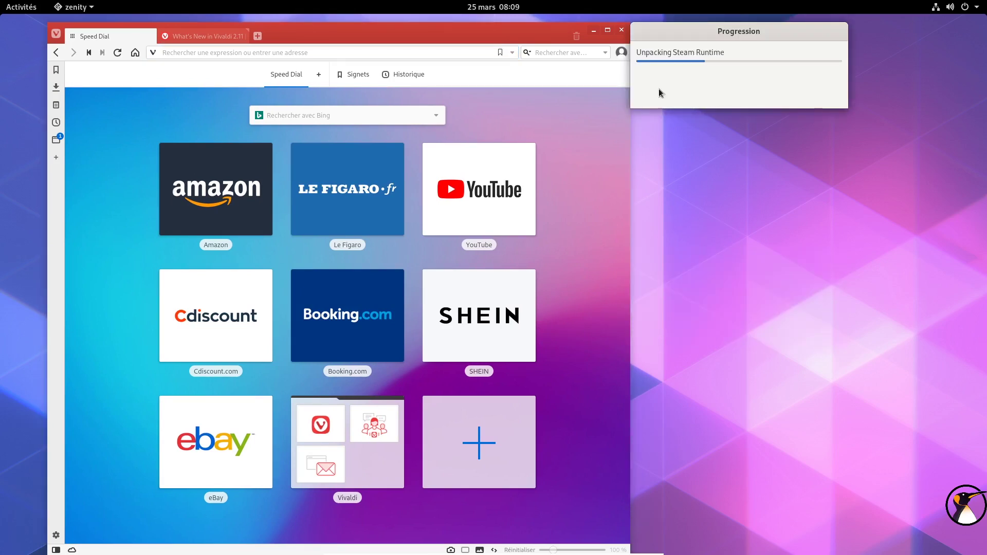
Step: Load the vivaldi.com home page and close the Steam login window
{"action": "left_click_drag", "start_coordinate": [696, 53], "coordinate": [743, 126]}
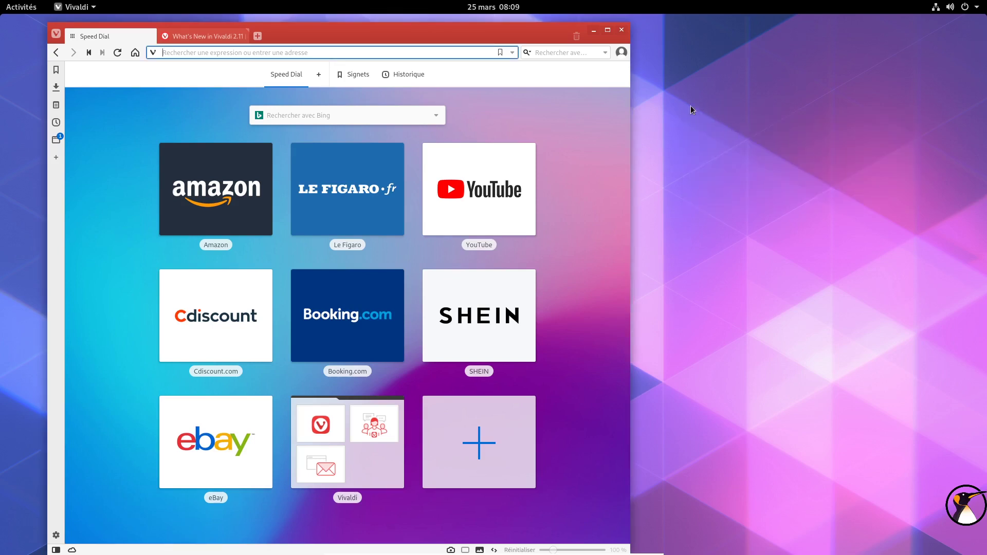
{"action": "left_click_drag", "start_coordinate": [457, 24], "coordinate": [442, 48]}
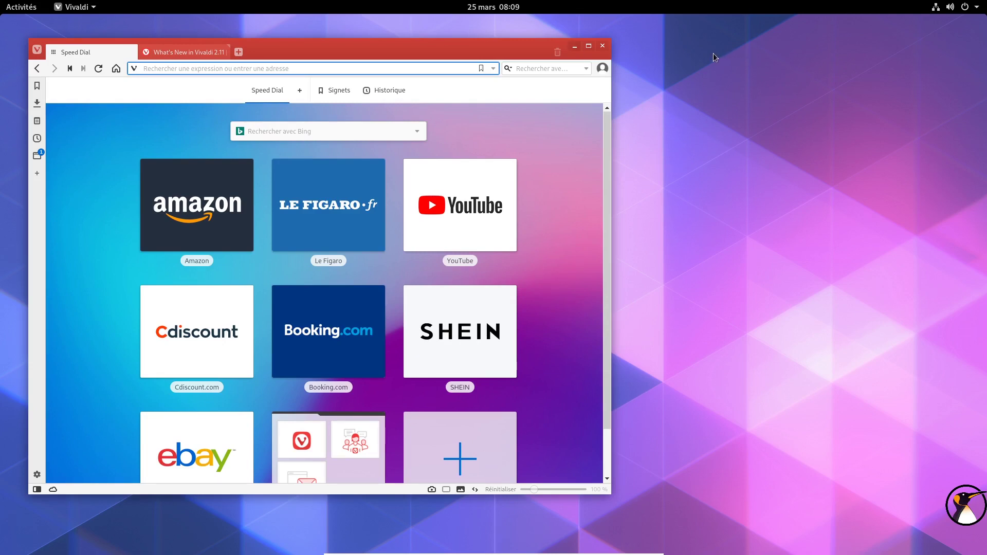
{"action": "left_click", "coordinate": [117, 68]}
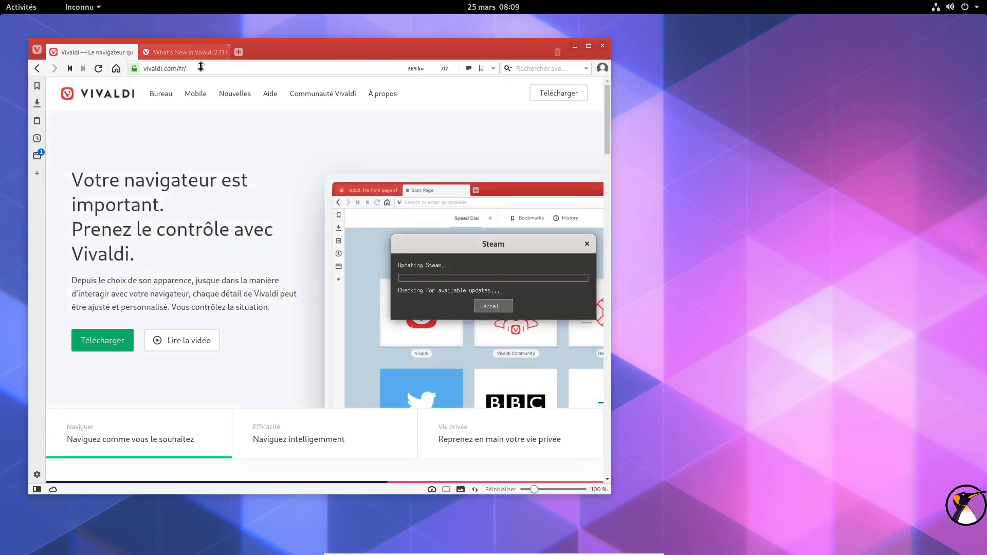
{"action": "left_click_drag", "start_coordinate": [506, 240], "coordinate": [860, 105]}
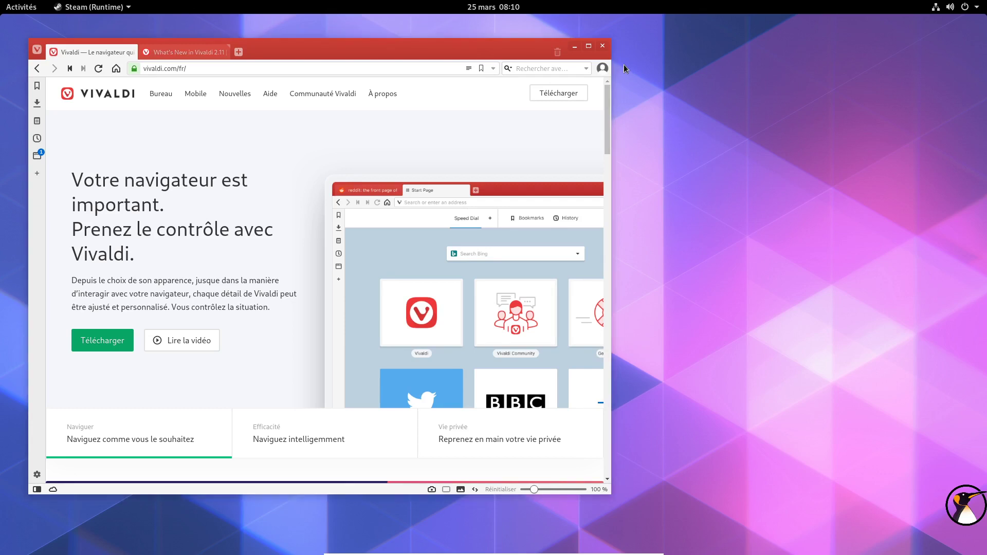
{"action": "left_click_drag", "start_coordinate": [508, 180], "coordinate": [814, 114]}
{"action": "left_click", "coordinate": [903, 114]}
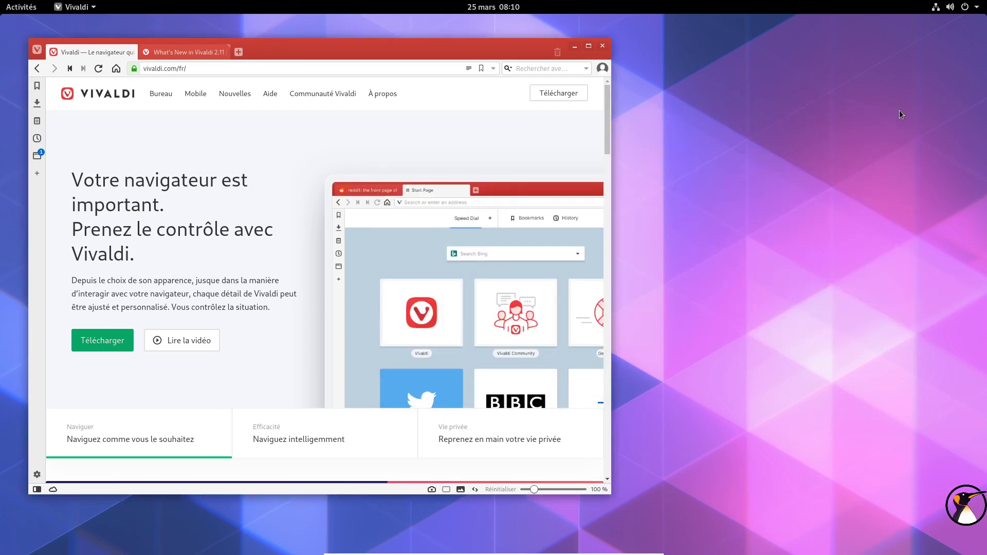
Step: Quit Vivaldi with Oui, then choose Éteindre… to bring up the 60-second shutdown countdown
{"action": "left_click", "coordinate": [603, 46]}
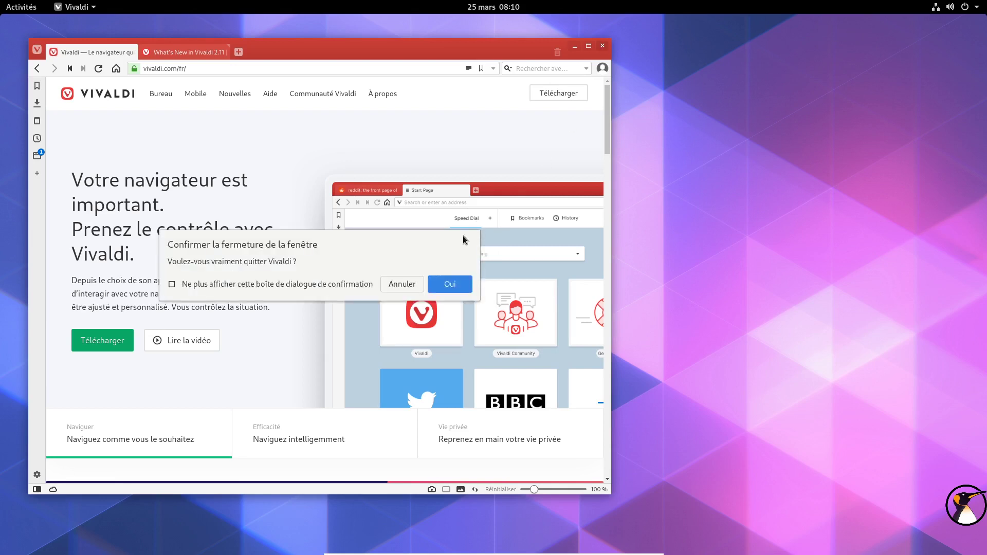
{"action": "left_click", "coordinate": [446, 279]}
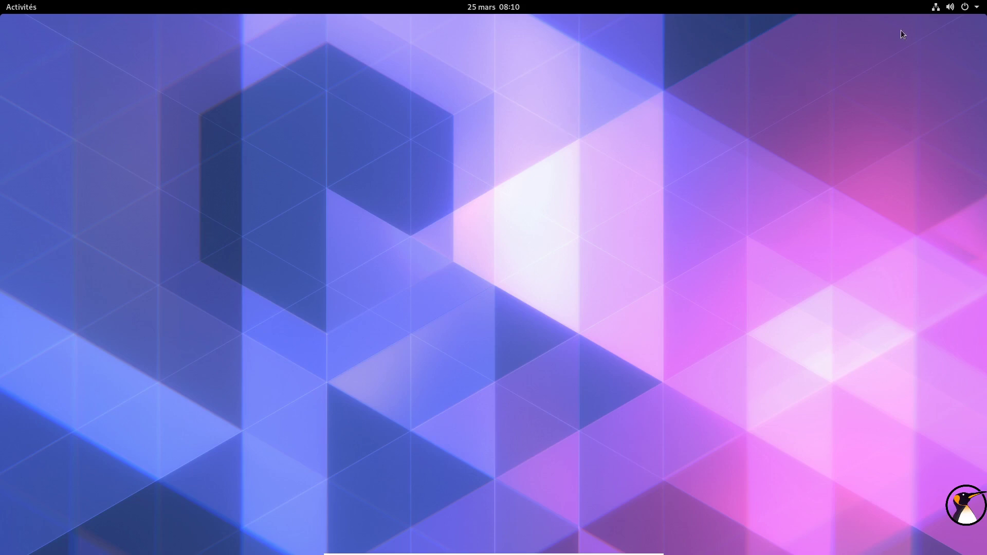
{"action": "left_click", "coordinate": [948, 10]}
{"action": "left_click", "coordinate": [899, 120]}
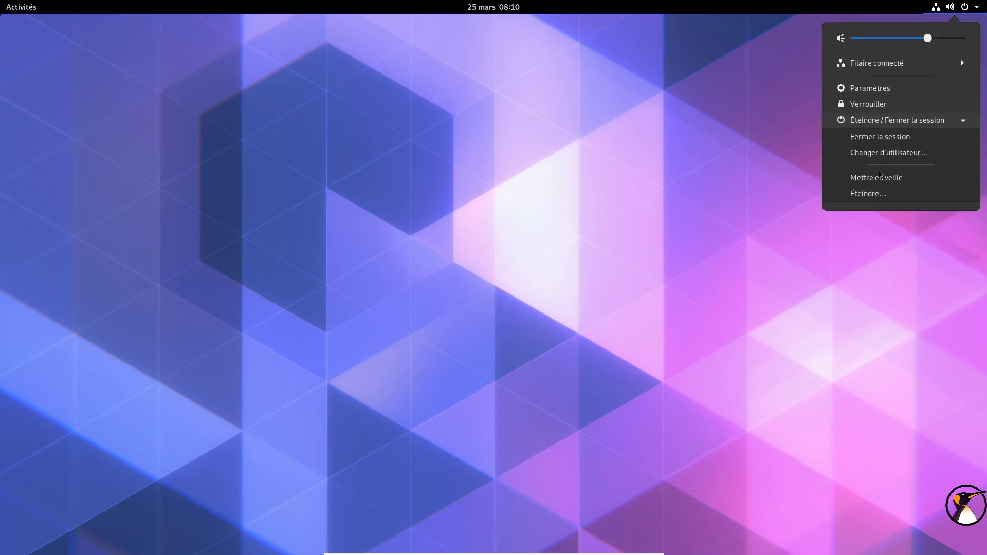
{"action": "left_click", "coordinate": [879, 196]}
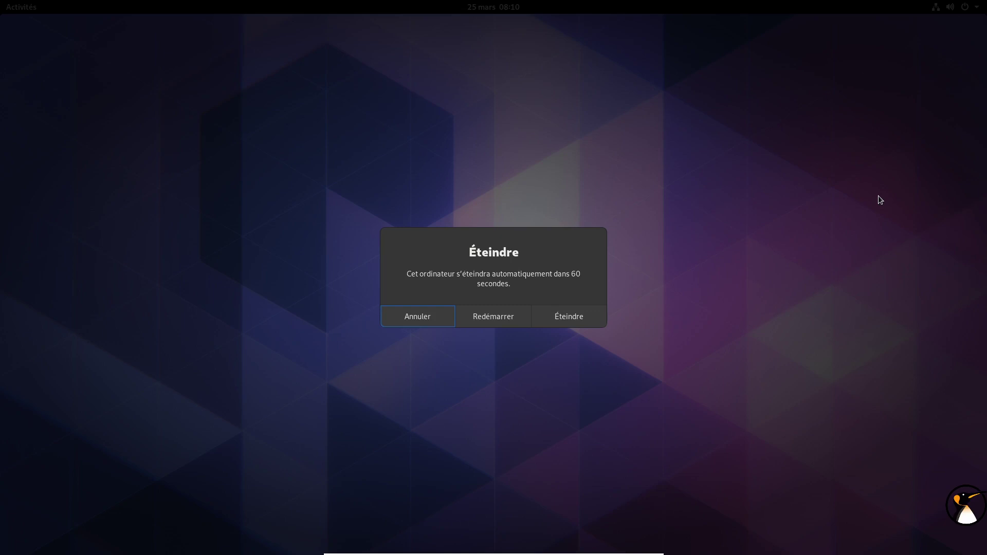